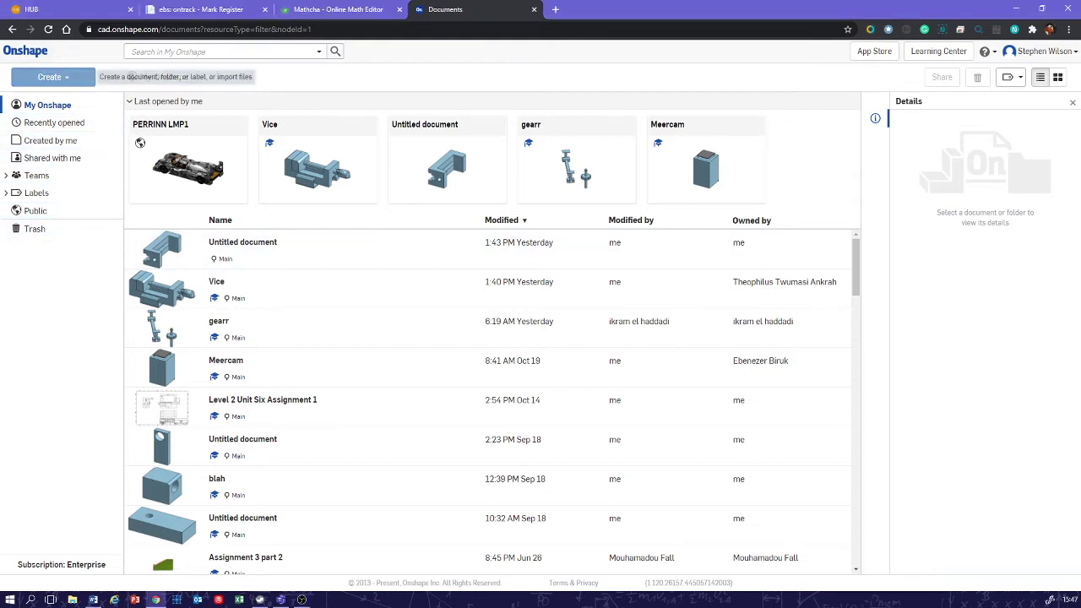
Create a new document named with the owner's first name followed by "work".
click(50, 77)
click(46, 98)
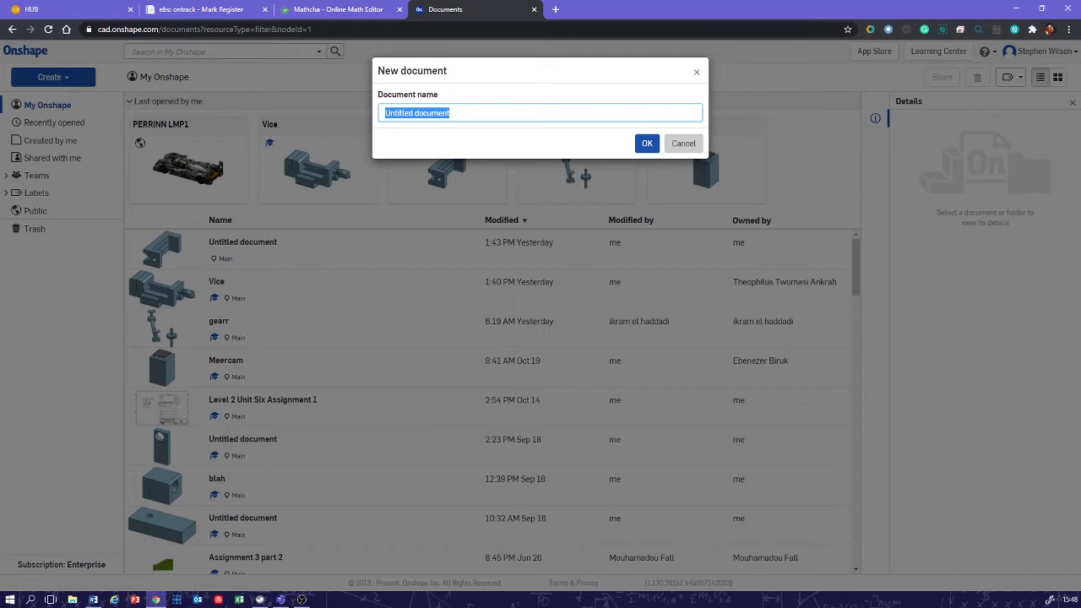
text(Steve)
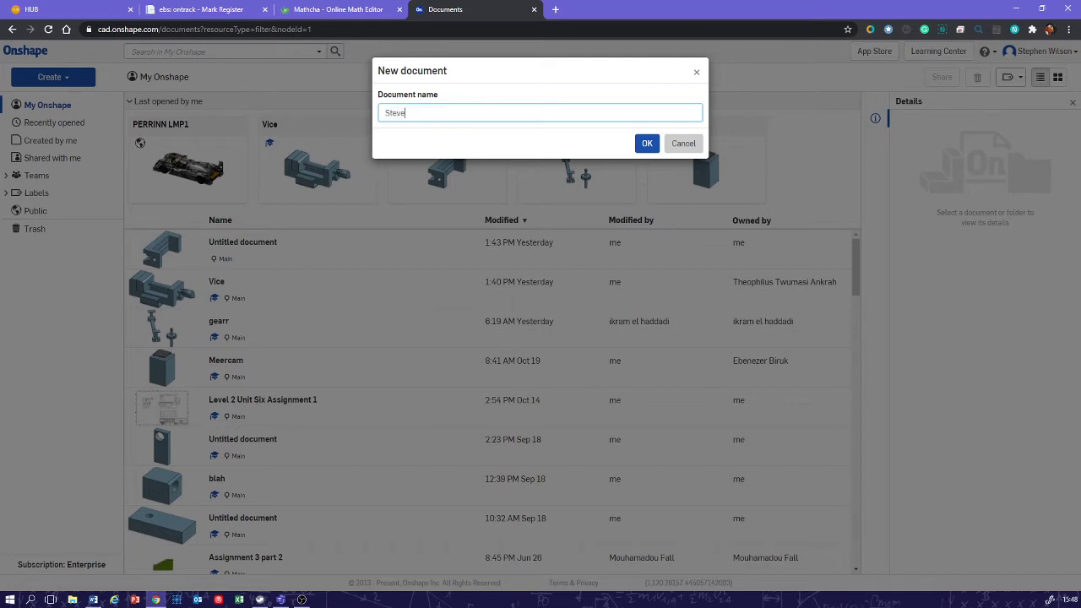
text(s work)
key(Return)
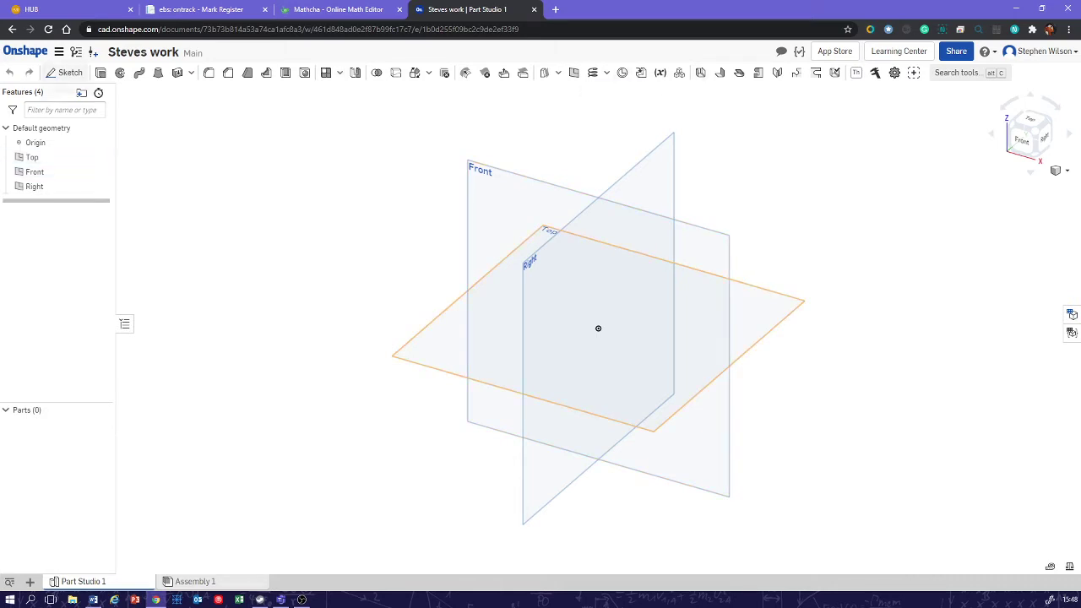
Start a new sketch on the Front plane and view it normal to the sketch plane.
click(64, 72)
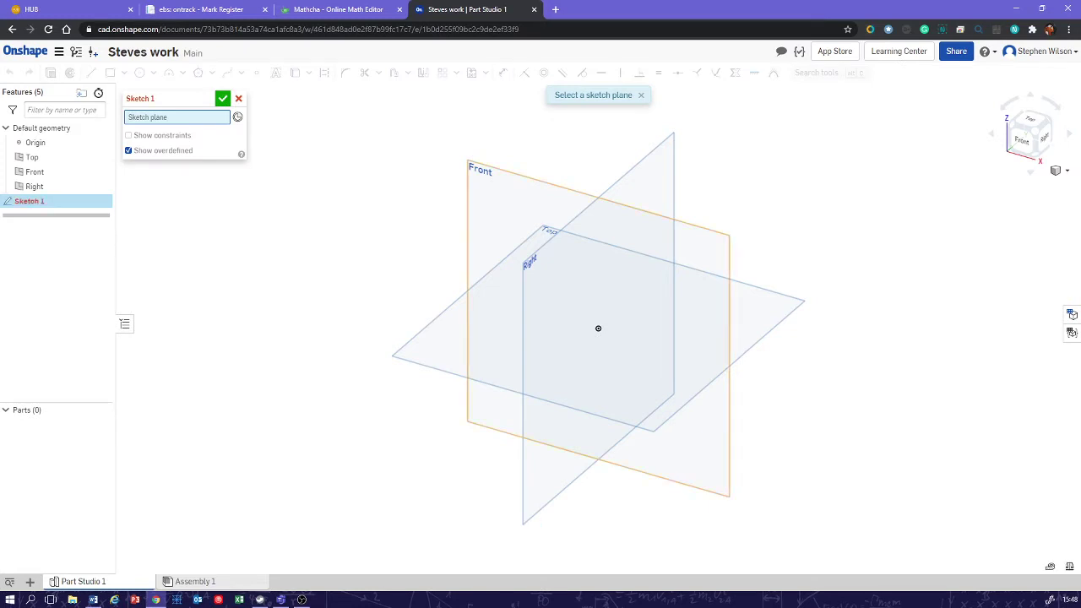
click(598, 329)
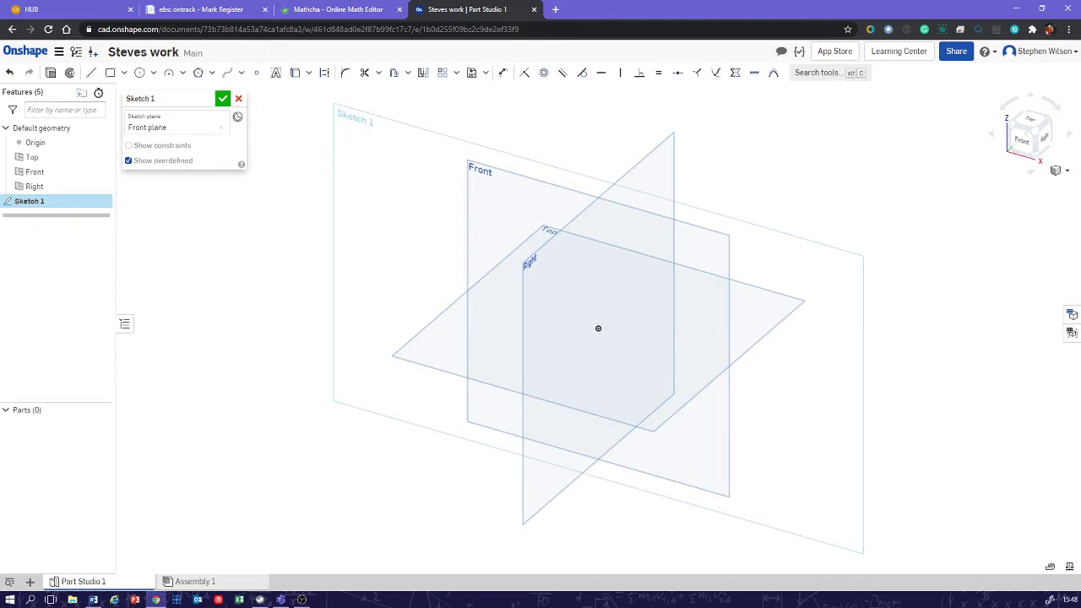
right_click(255, 289)
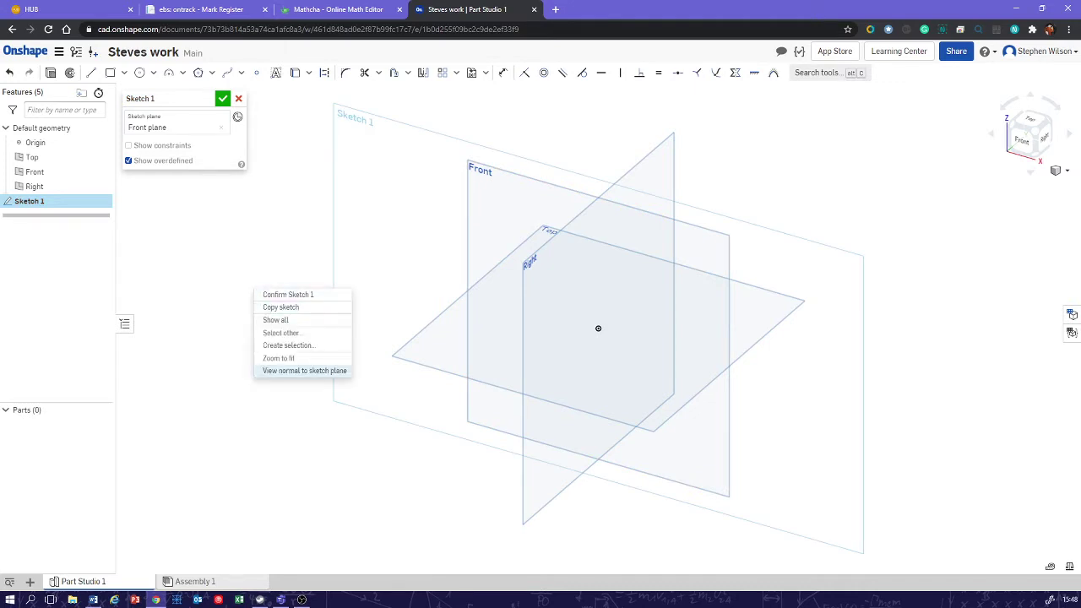
key(Escape)
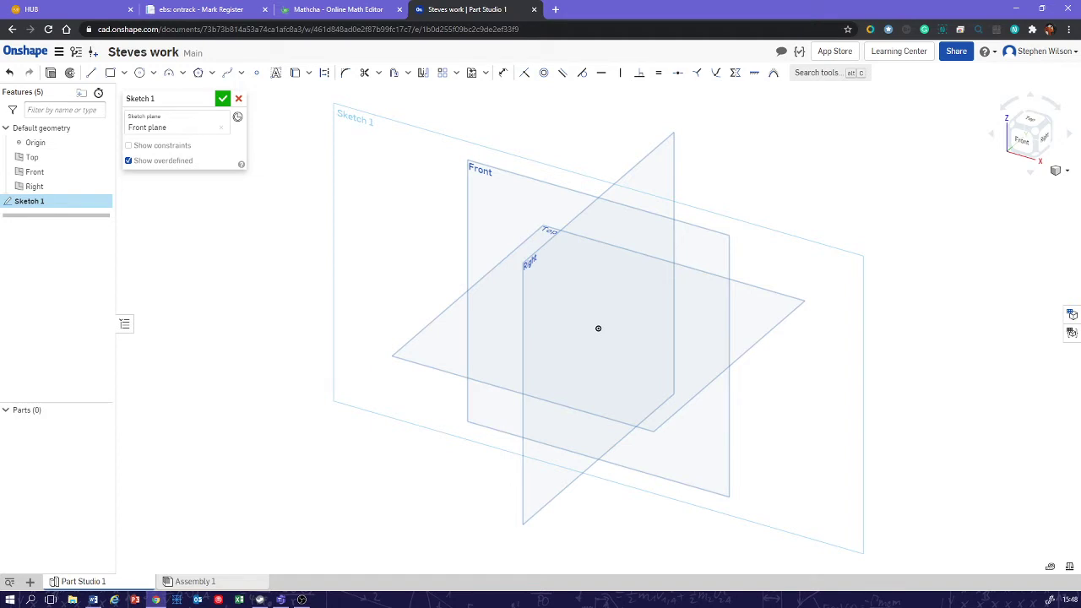
key(n)
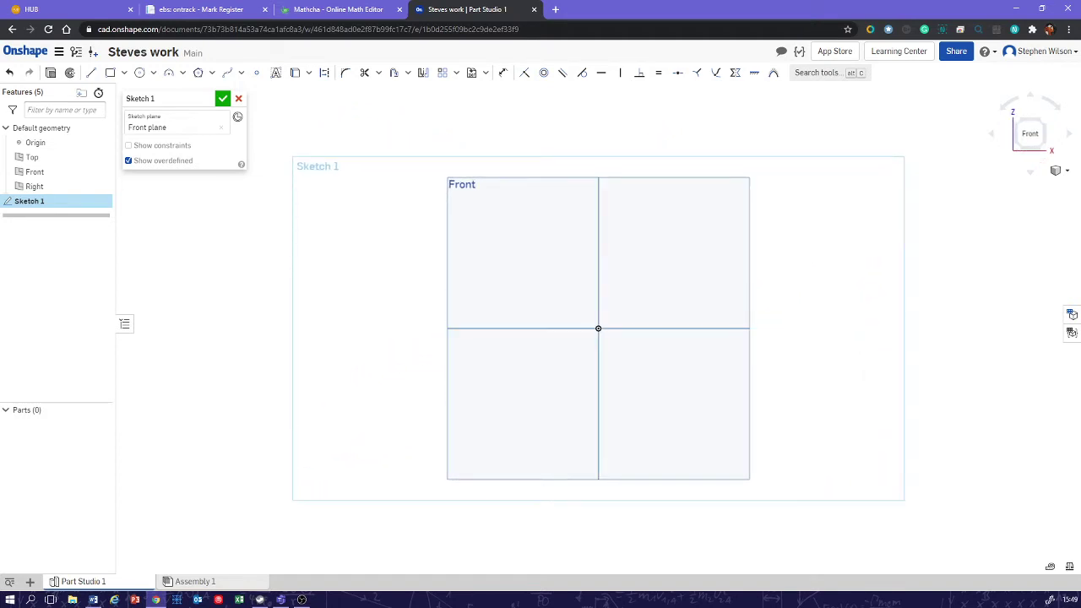
mouse_move(597, 329)
middle_down()
mouse_move(409, 328)
mouse_move(505, 330)
middle_up()
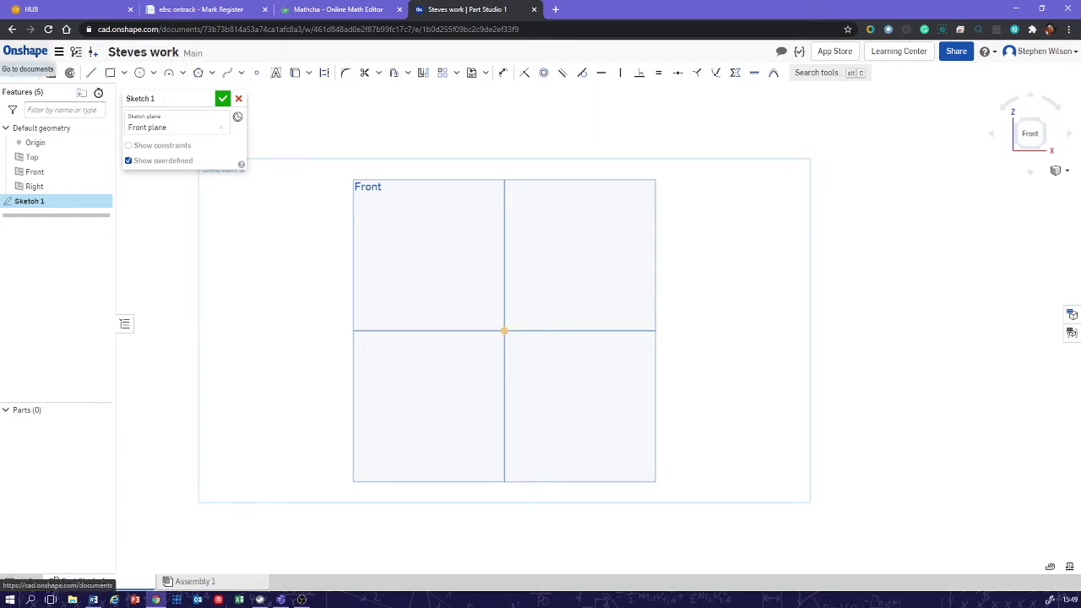
Open the Level 2 Unit Six Assignment 1 document from the Level 2 Group 1 team in a separate browser tab.
click(25, 51)
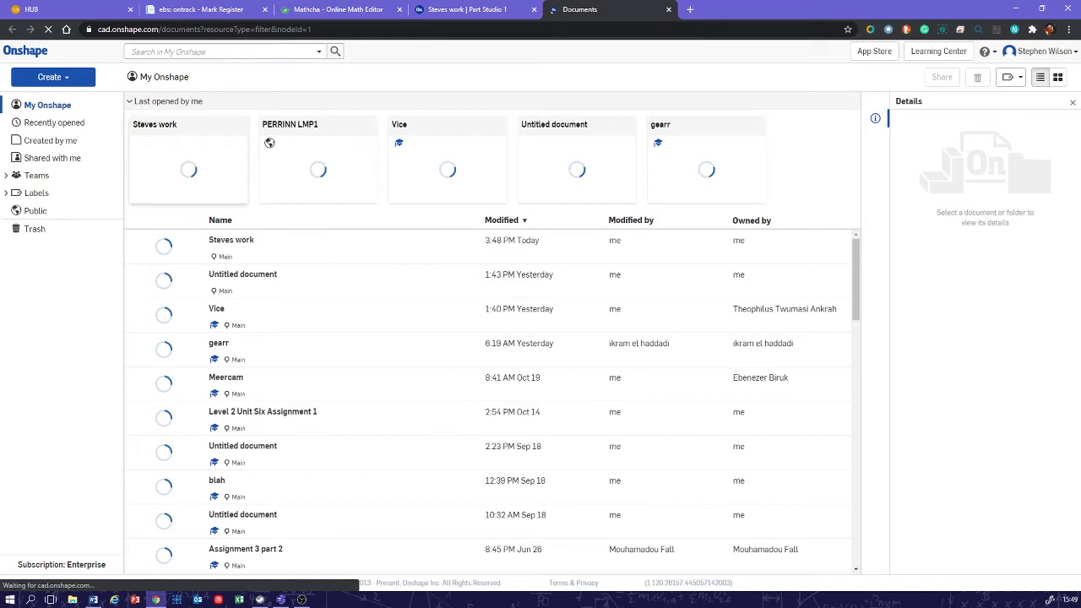
click(36, 175)
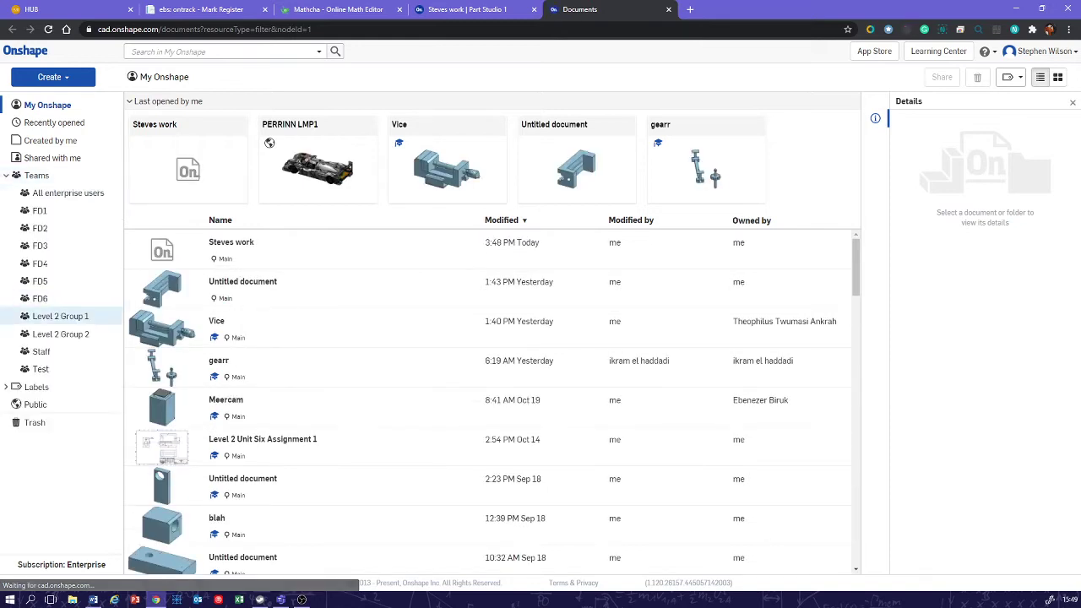
click(60, 316)
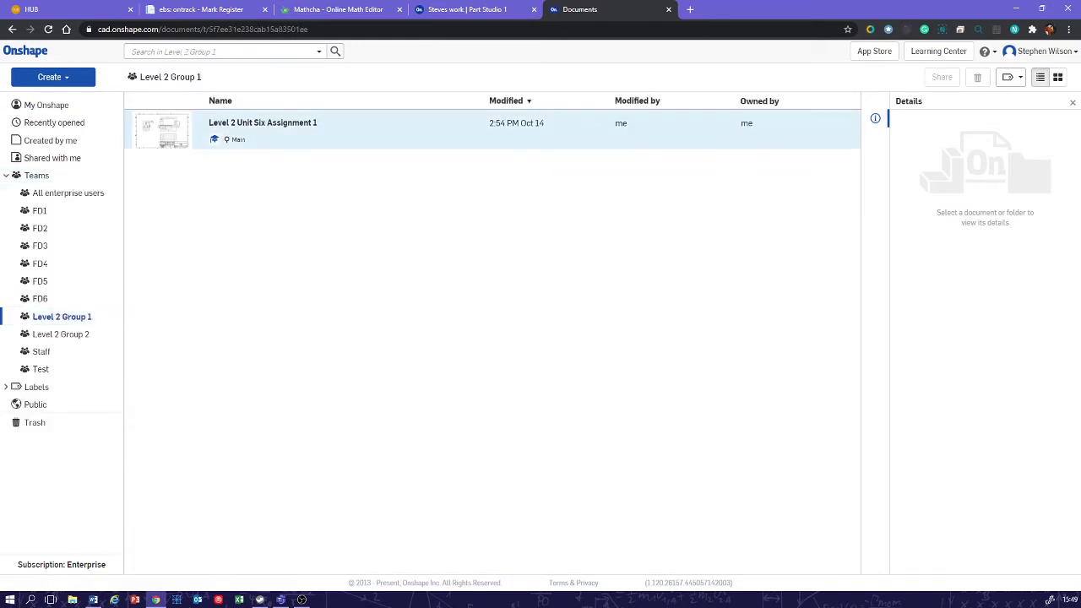
double_click(263, 123)
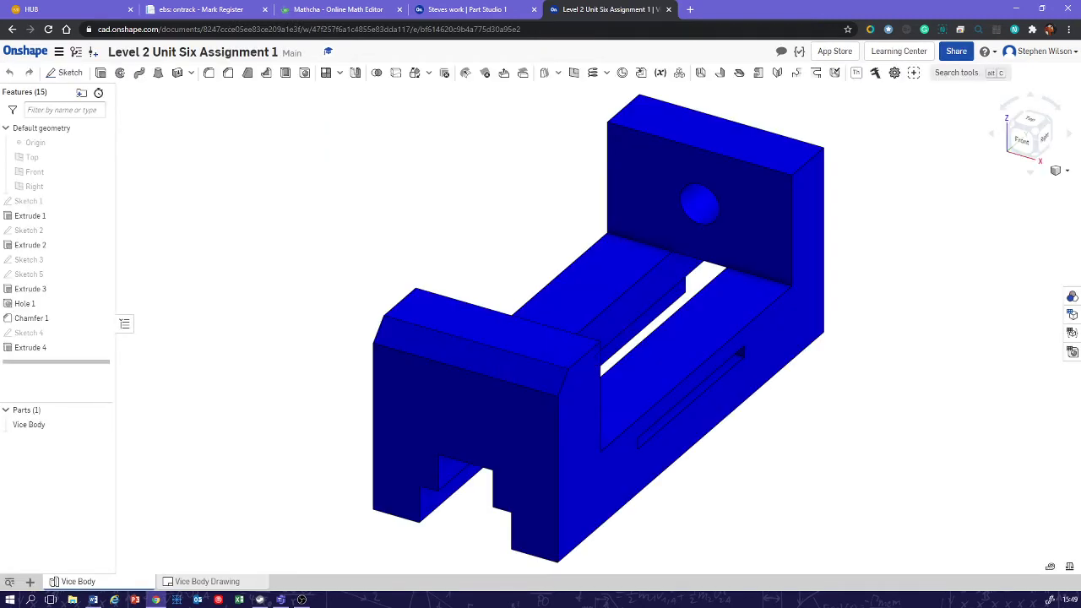
Inspect the vice body model from another angle and open the Vice Body Drawing to read its dimensions.
right_drag(625, 337, 515, 363)
middle_drag(515, 363, 515, 333)
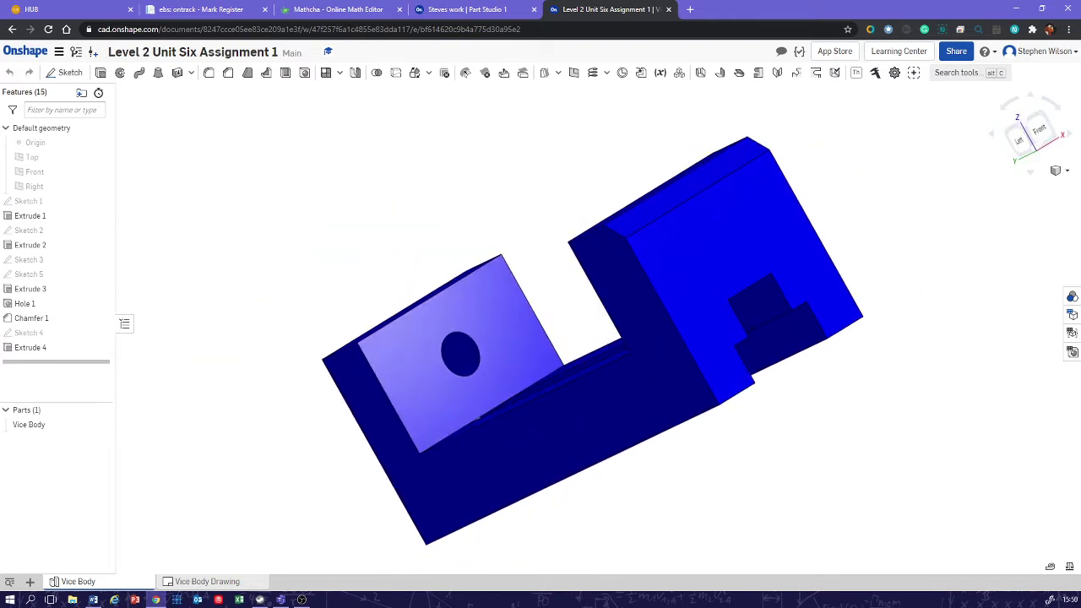
scroll(460, 224, down, 2)
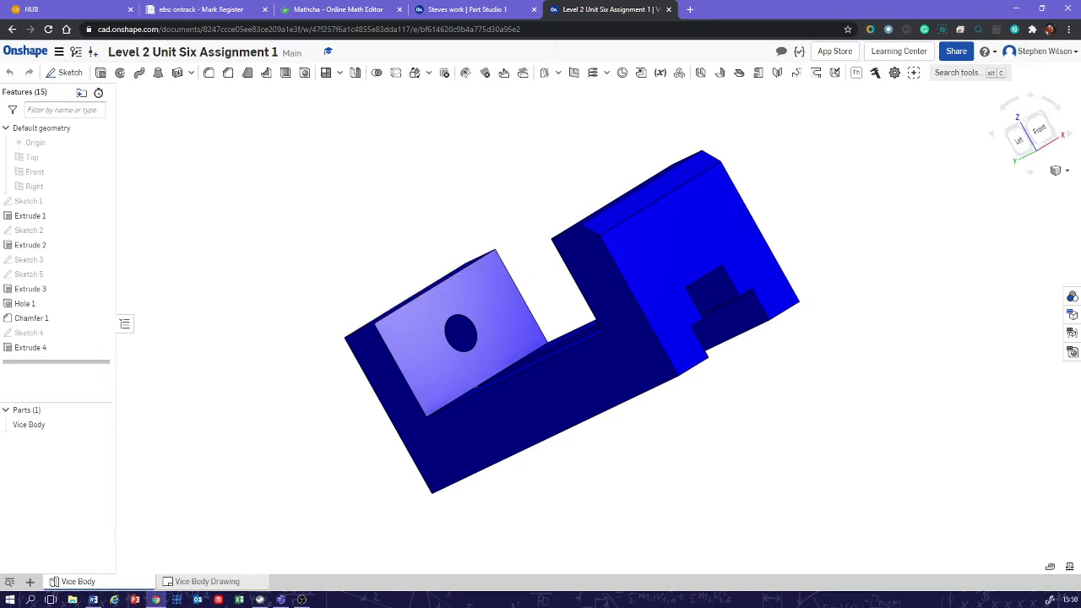
click(207, 581)
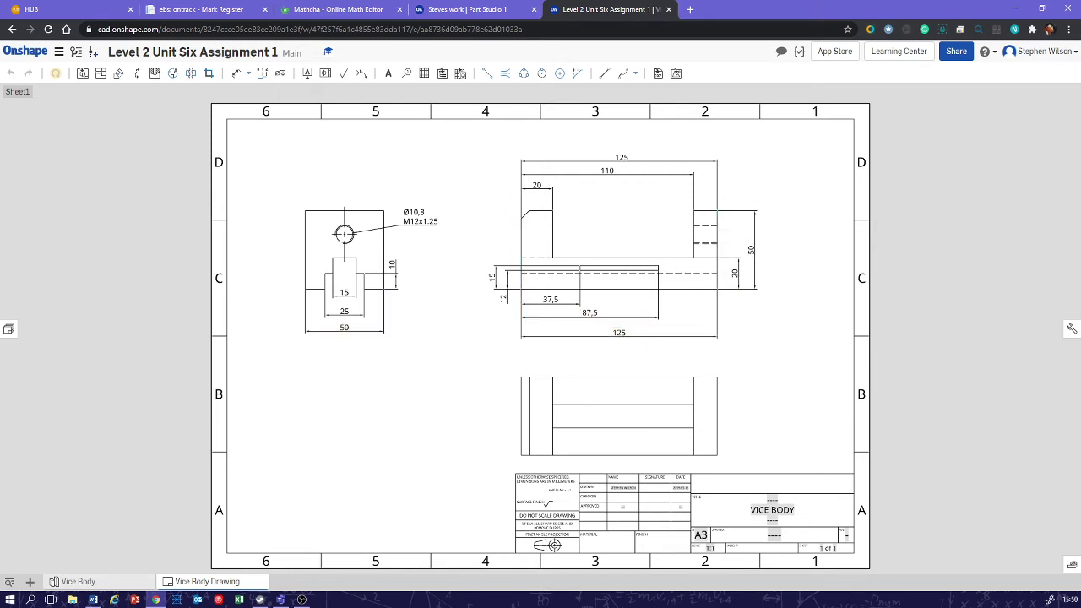
Return to the new document's sketch and draw a corner rectangle from the origin, 50 mm wide and about 47.5 mm high.
click(467, 10)
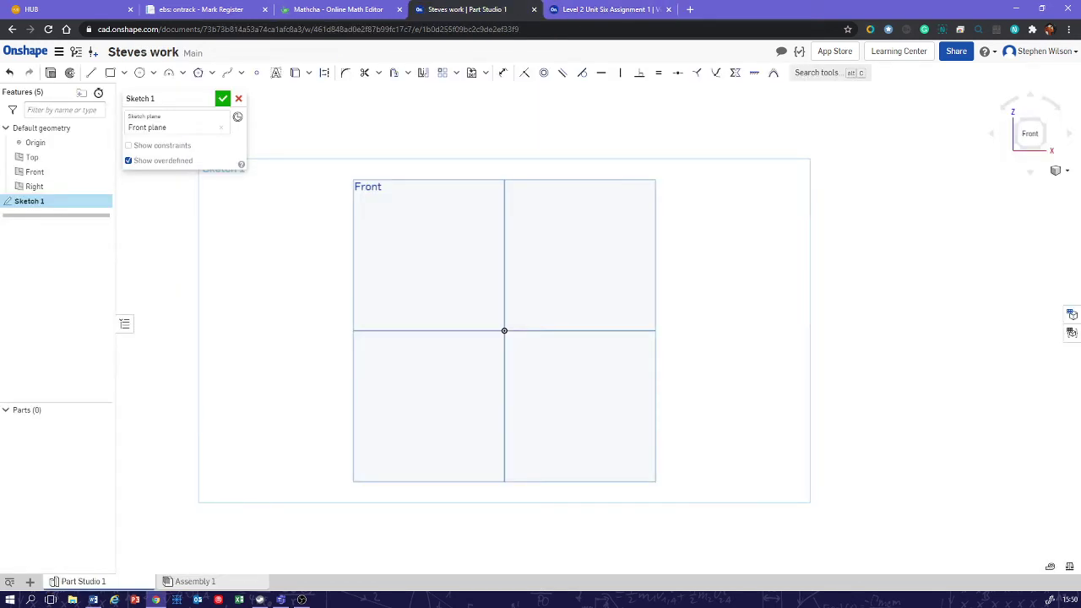
click(109, 73)
mouse_move(505, 330)
mouse_down()
mouse_move(596, 234)
mouse_move(617, 235)
mouse_up()
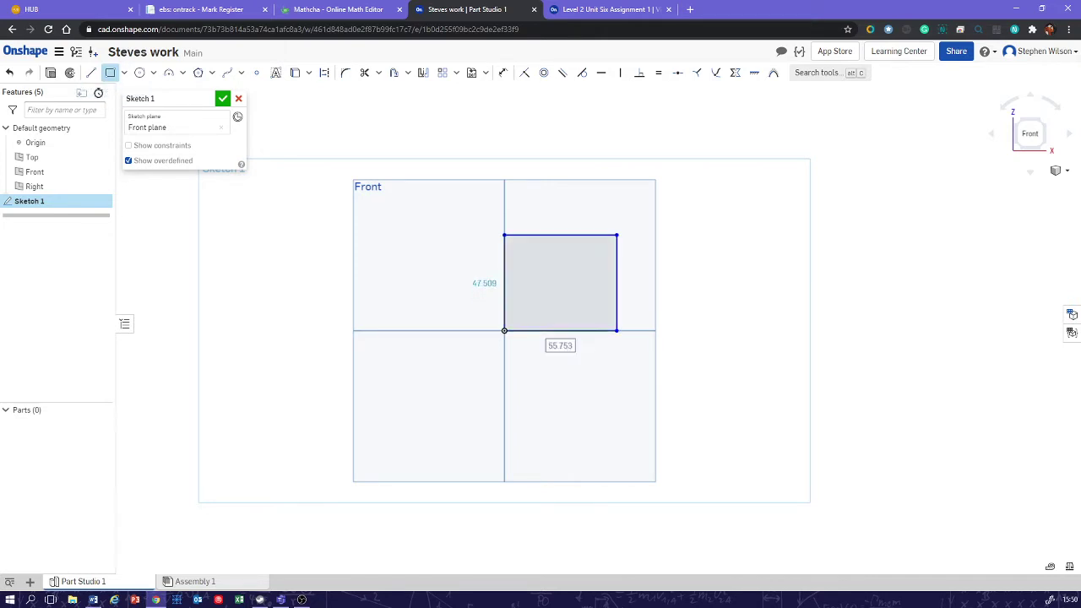
text(50)
key(Tab)
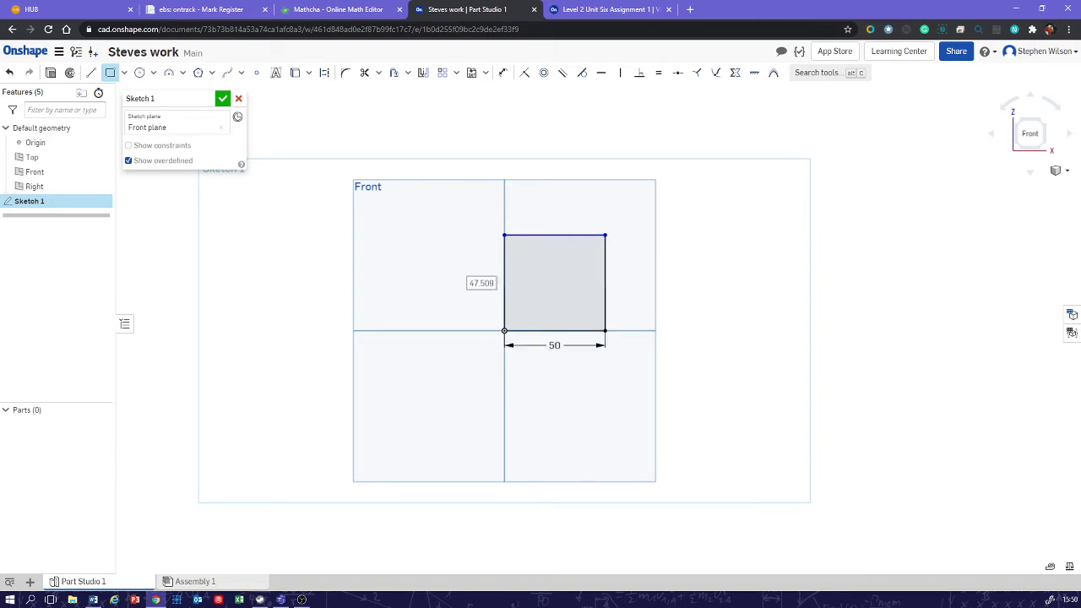
key(Escape)
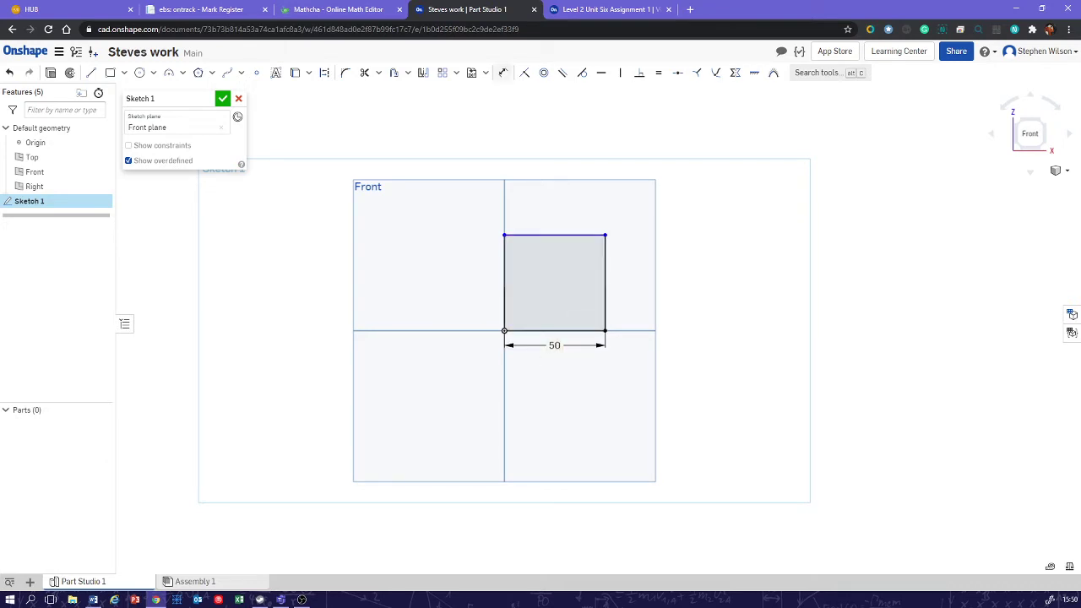
Dimension the rectangle's vertical side and set its height to 50 mm.
click(503, 73)
click(504, 283)
click(445, 276)
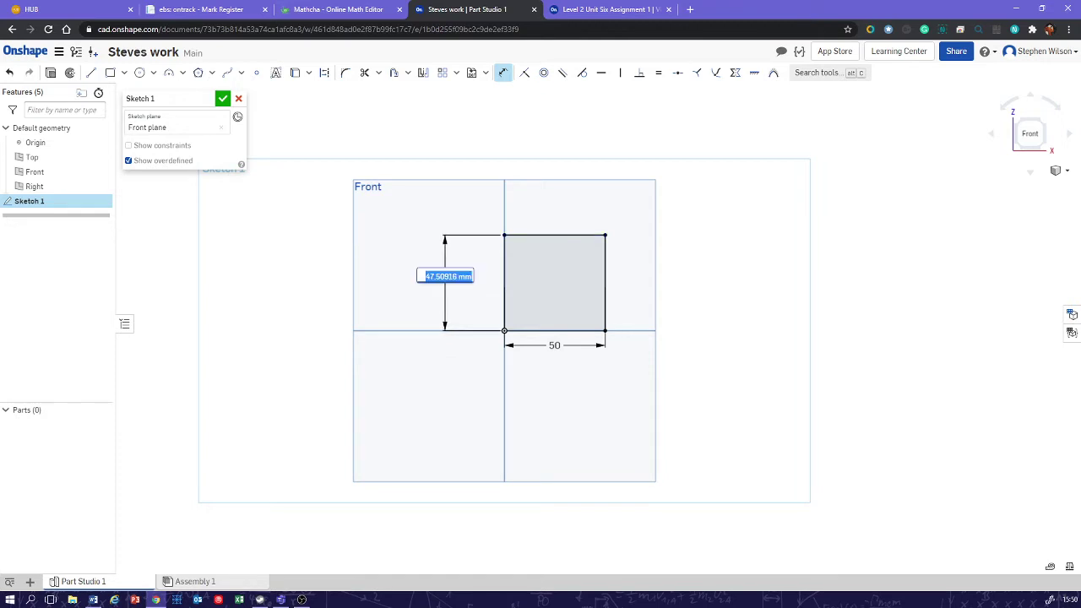
text(50)
key(Return)
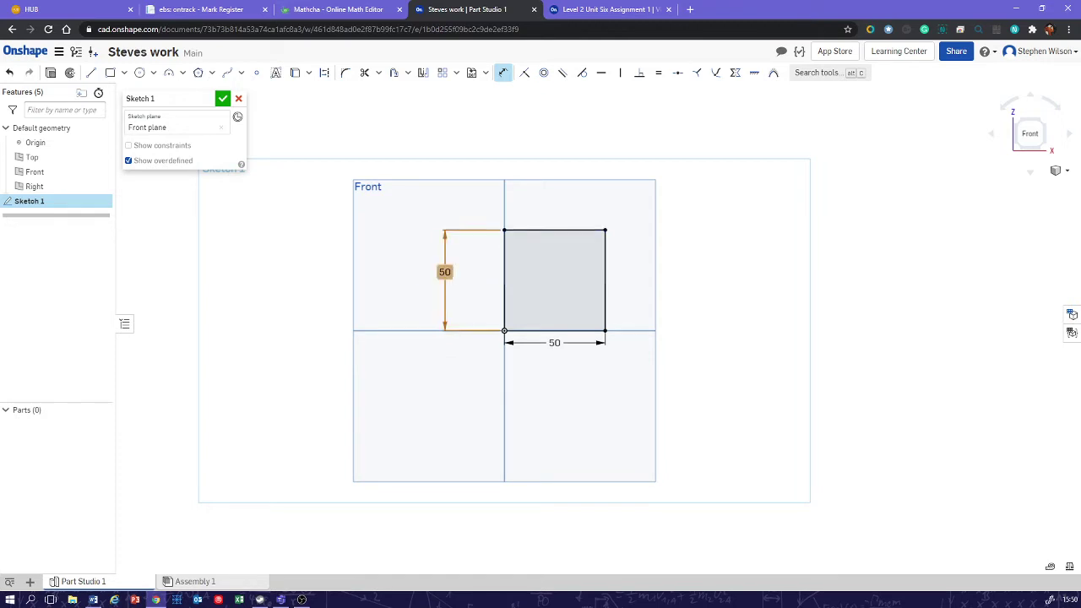
Change the rectangle's height dimension to 71 mm and back to 50 mm.
double_click(445, 273)
text(710)
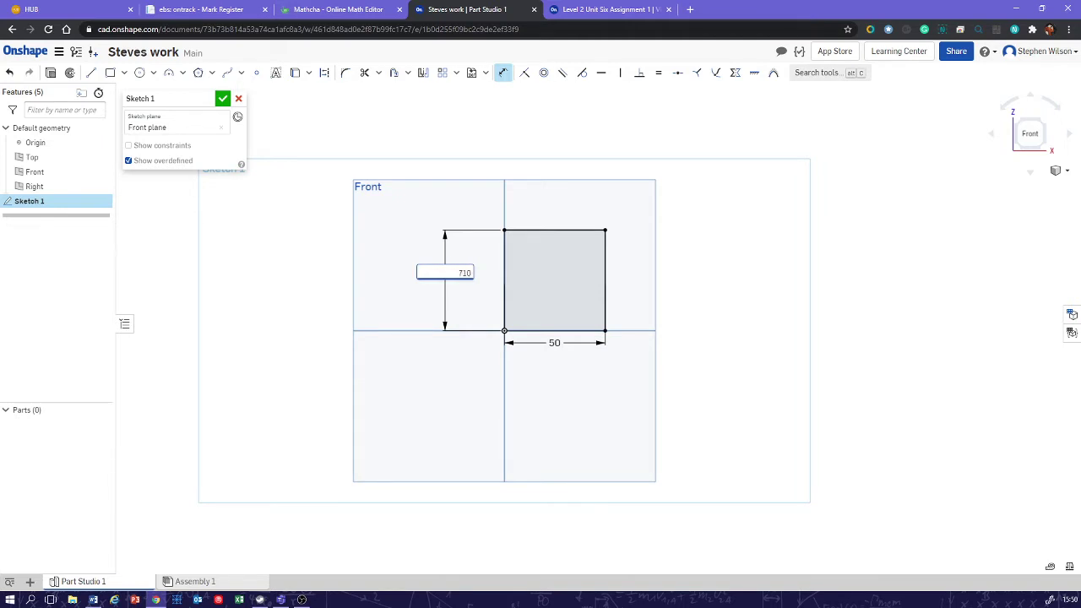
key(BackSpace)
key(Return)
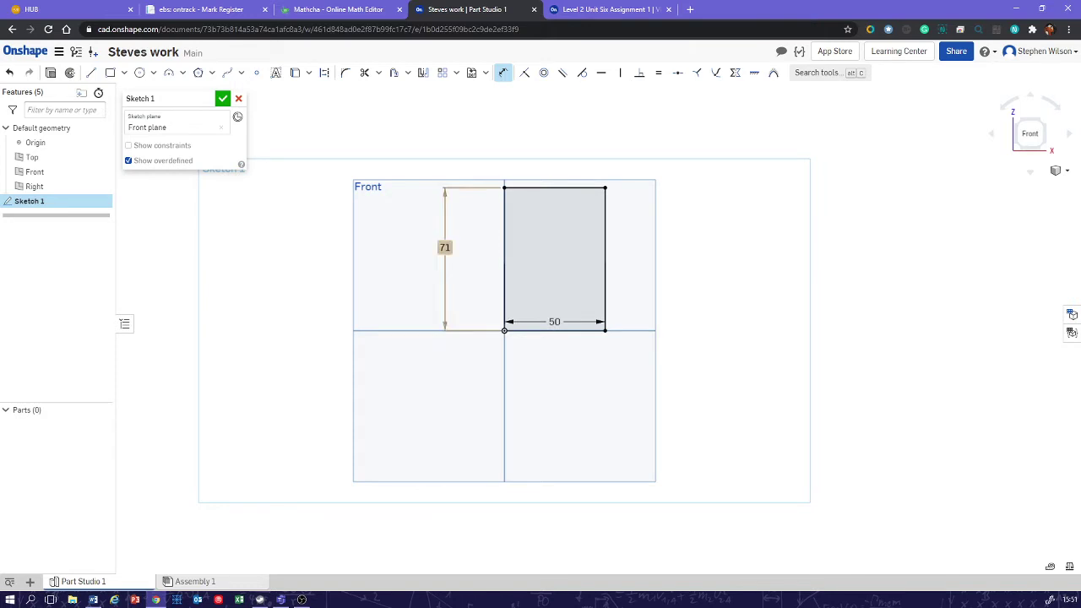
double_click(445, 247)
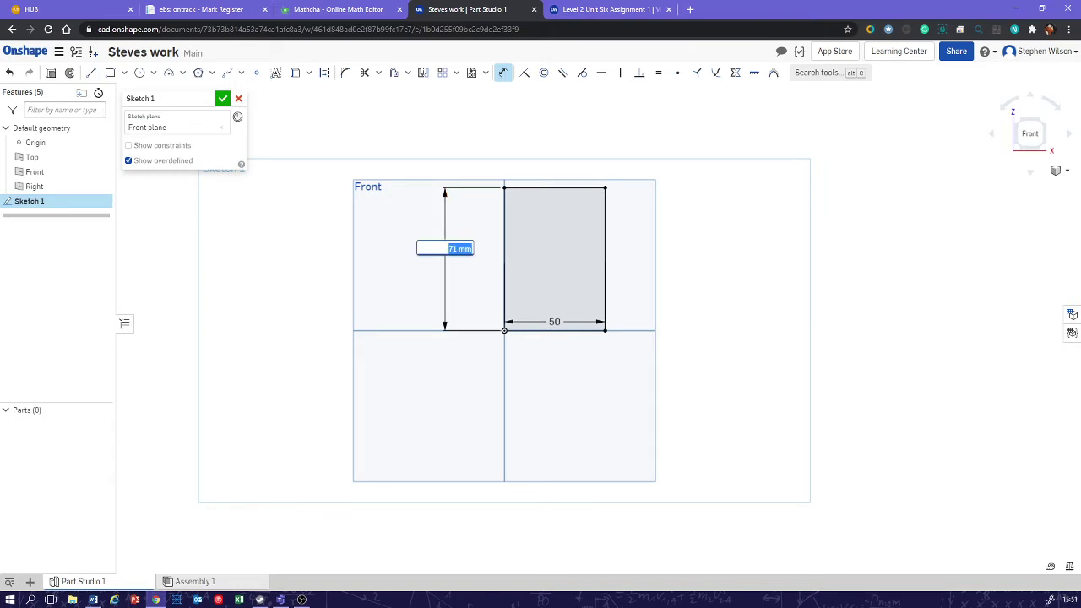
text(50)
key(Return)
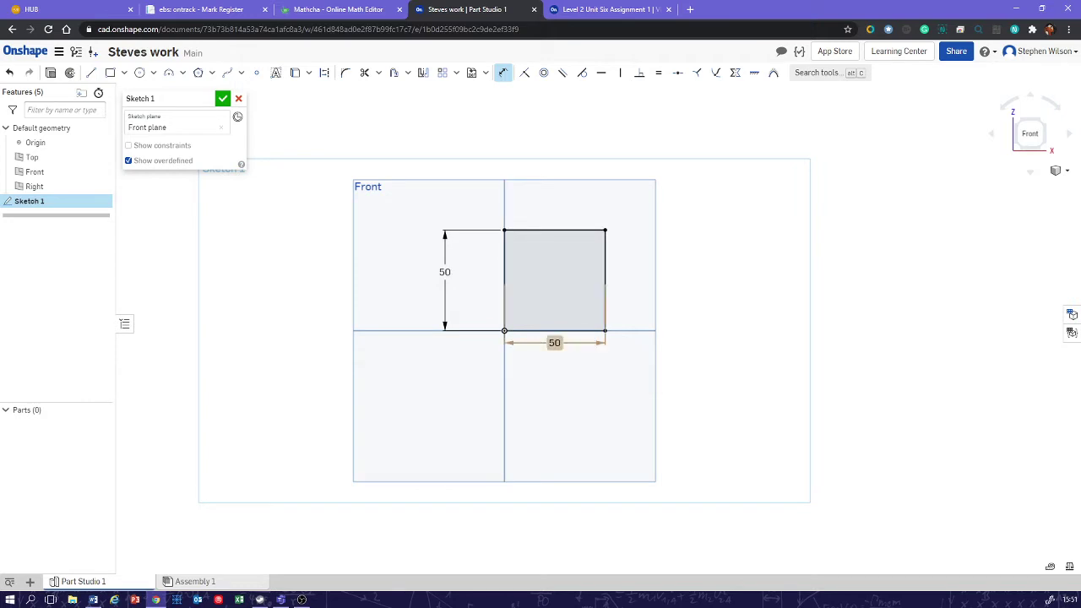
Finish Sketch 1, reopen it for editing and accept it again without changes.
click(223, 98)
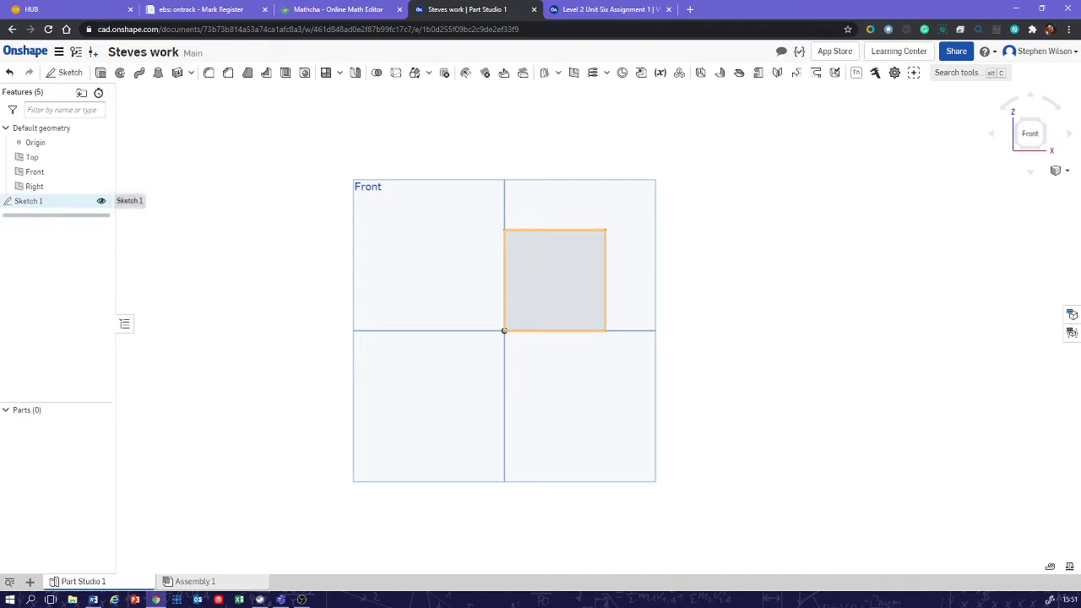
double_click(29, 200)
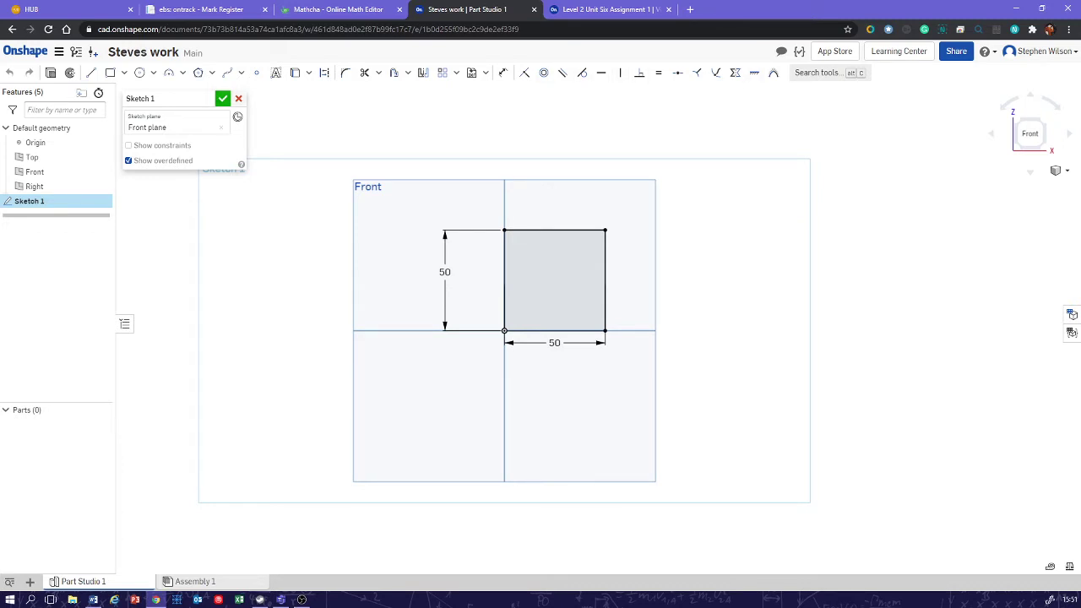
click(223, 98)
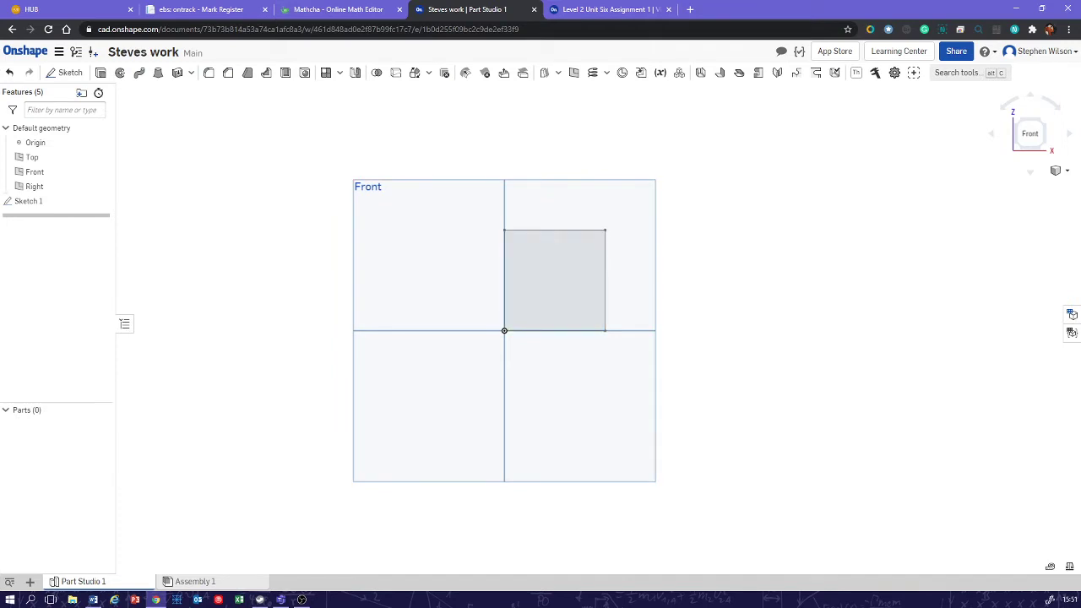
Extrude the square sketch region as a new solid with a blind depth of 125 mm.
right_drag(591, 279, 500, 328)
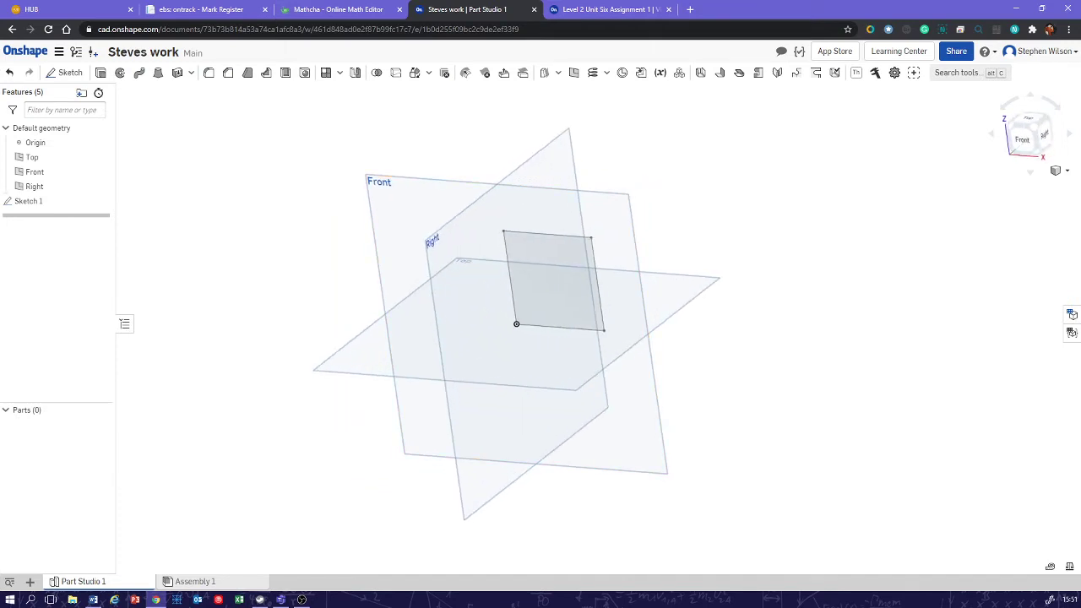
click(101, 72)
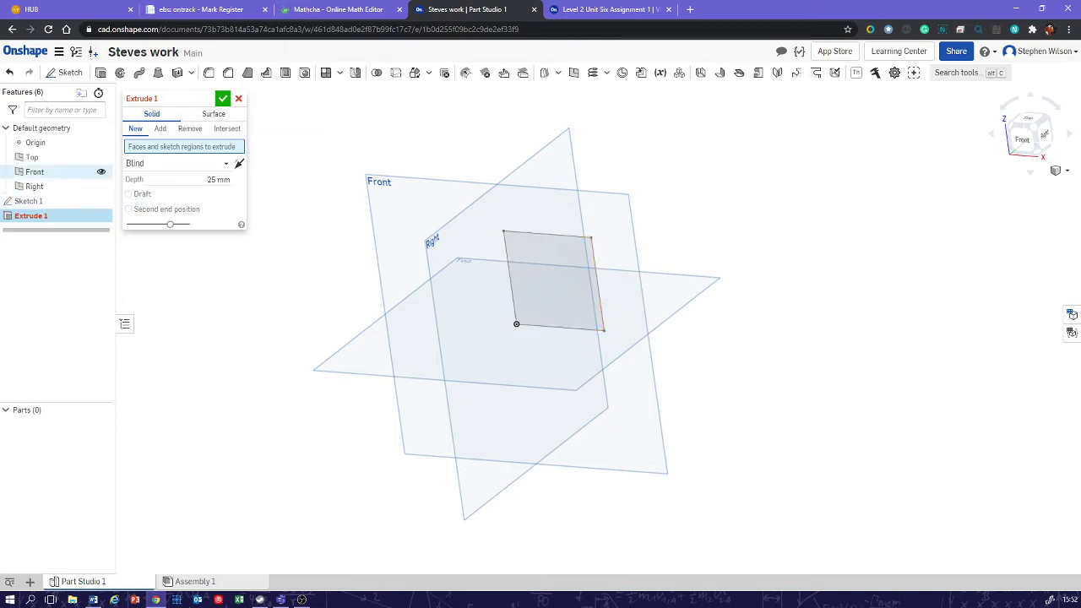
click(520, 307)
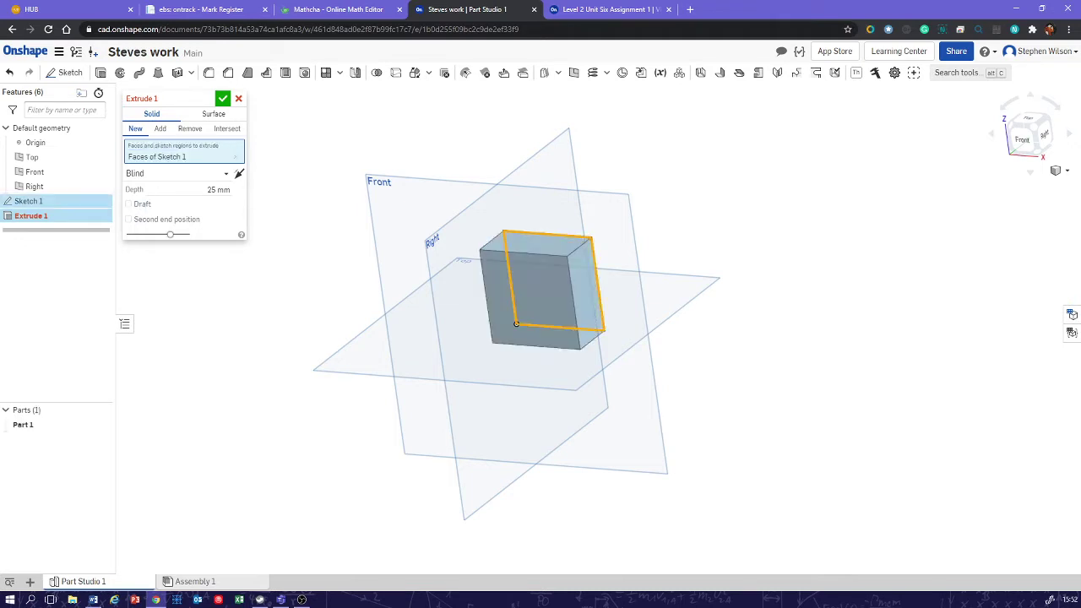
drag(520, 306, 396, 403)
text(125)
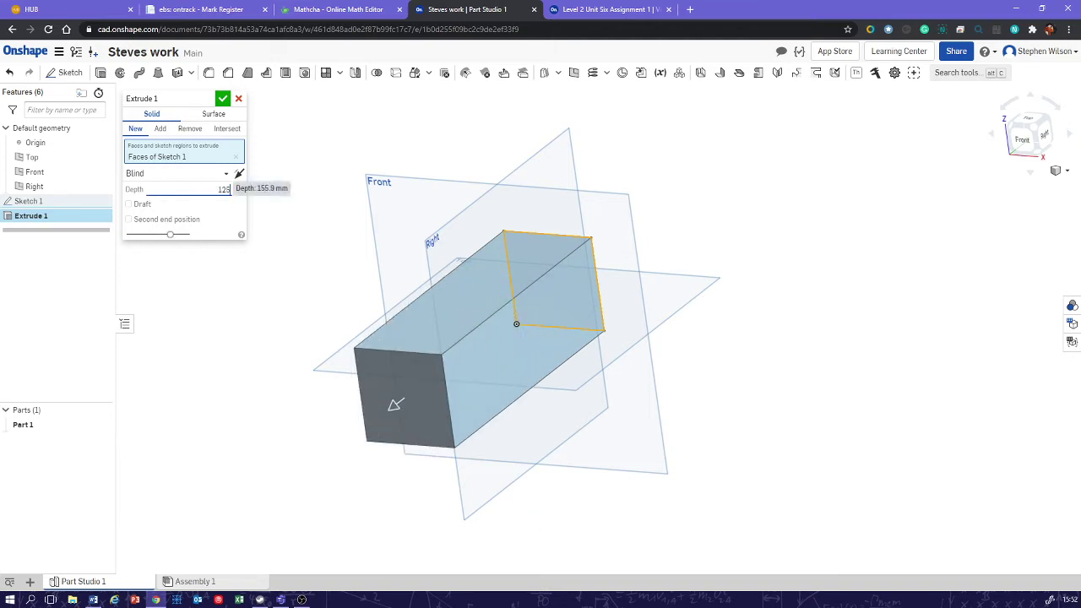
key(Return)
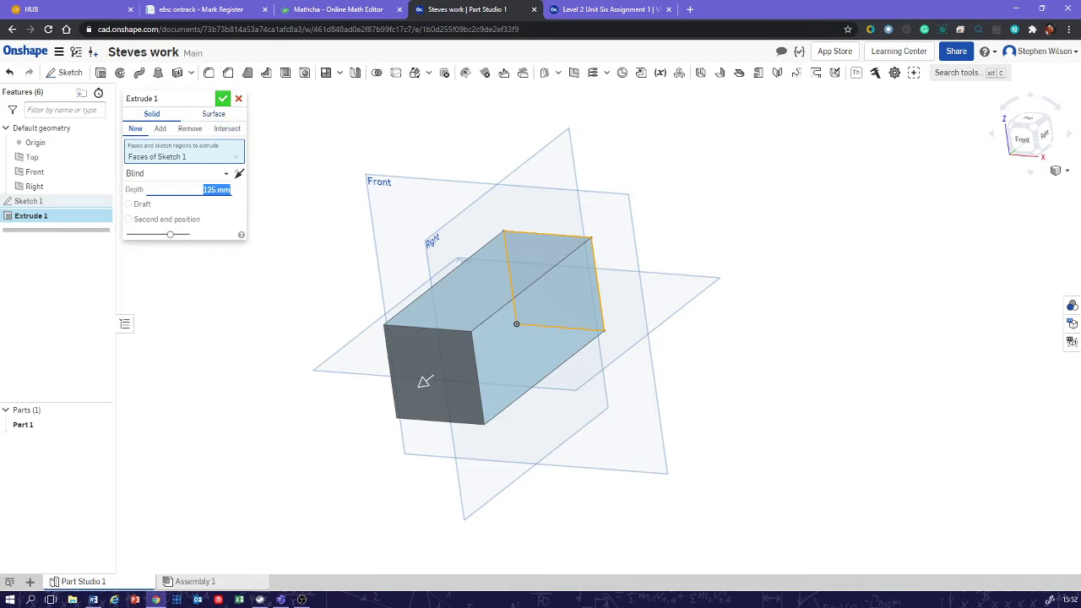
key(Return)
right_drag(642, 338, 574, 333)
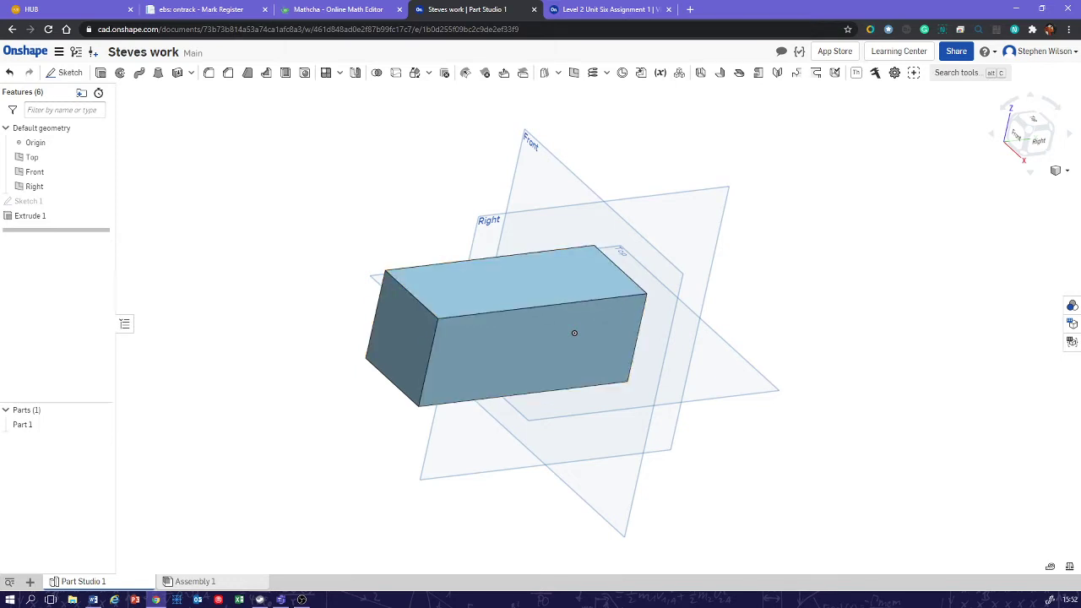
Consult the reference vice body drawing and its finished 3D model, and return to the part studio with the plain block.
key(ctrl+Tab)
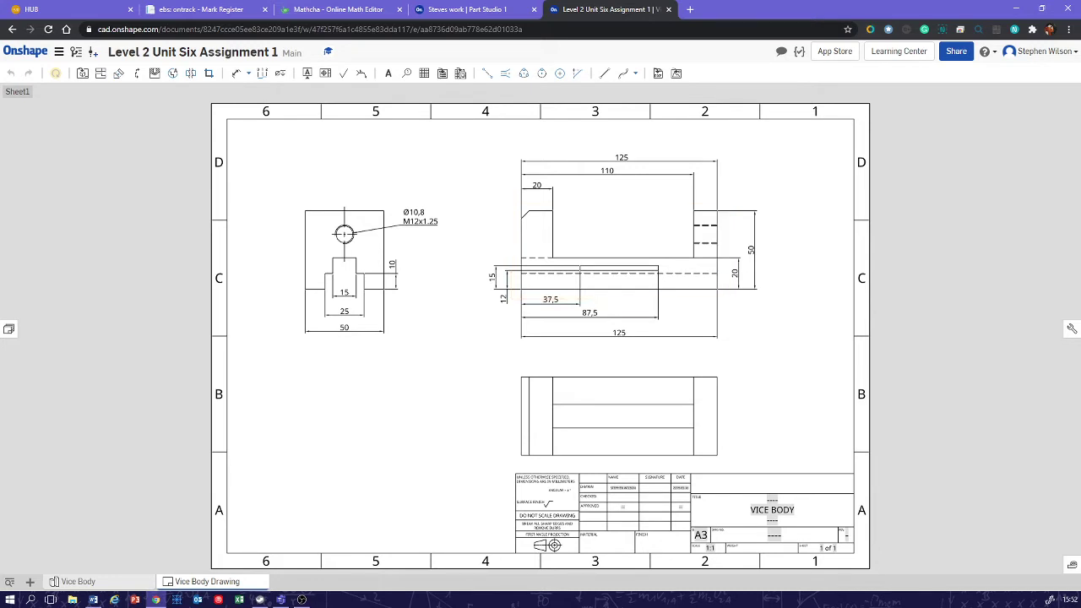
click(78, 581)
mouse_move(464, 342)
right_down()
mouse_move(494, 350)
mouse_move(557, 321)
right_up()
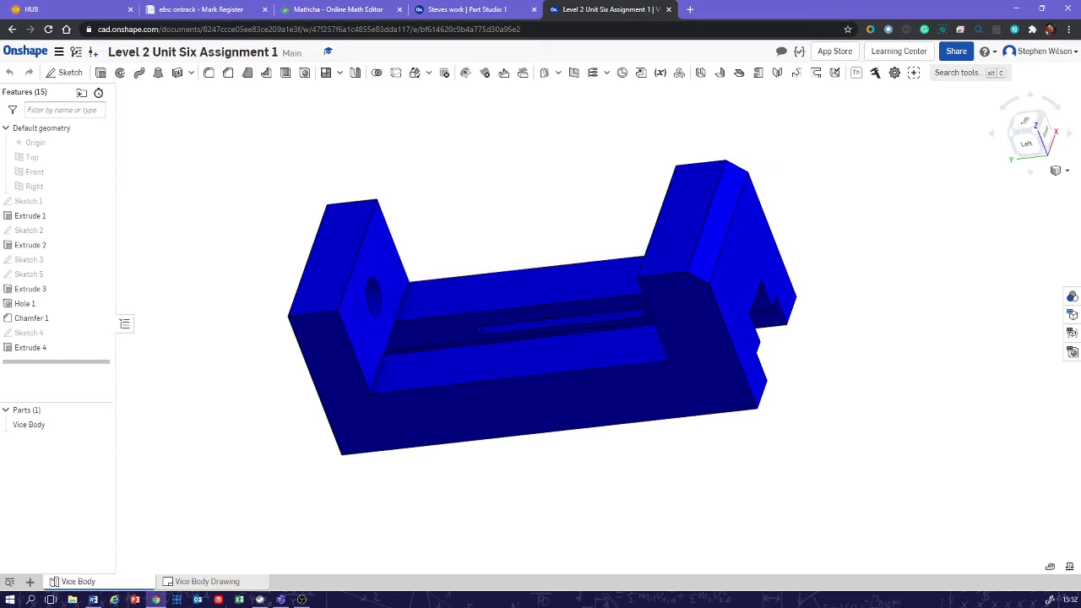
key(ctrl+shift+Tab)
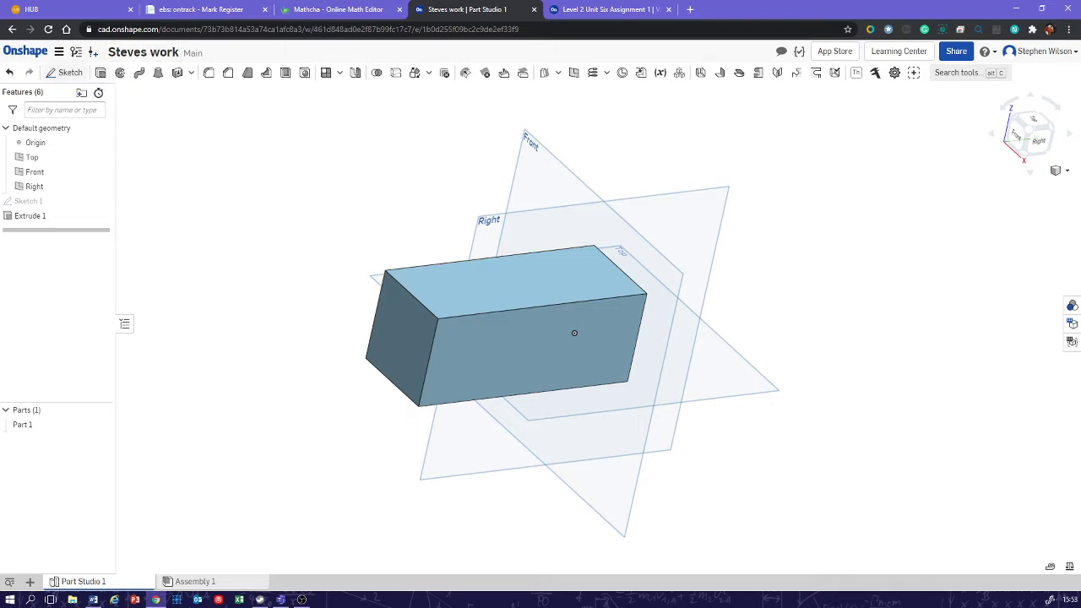
Start a new sketch on the long side face of the block.
key(shift+s)
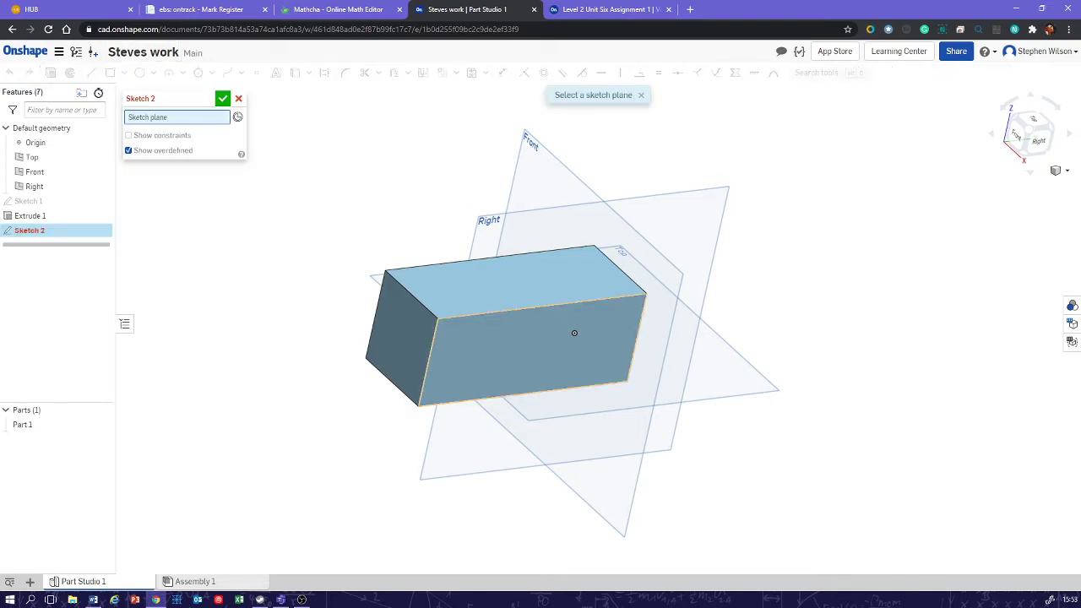
click(574, 332)
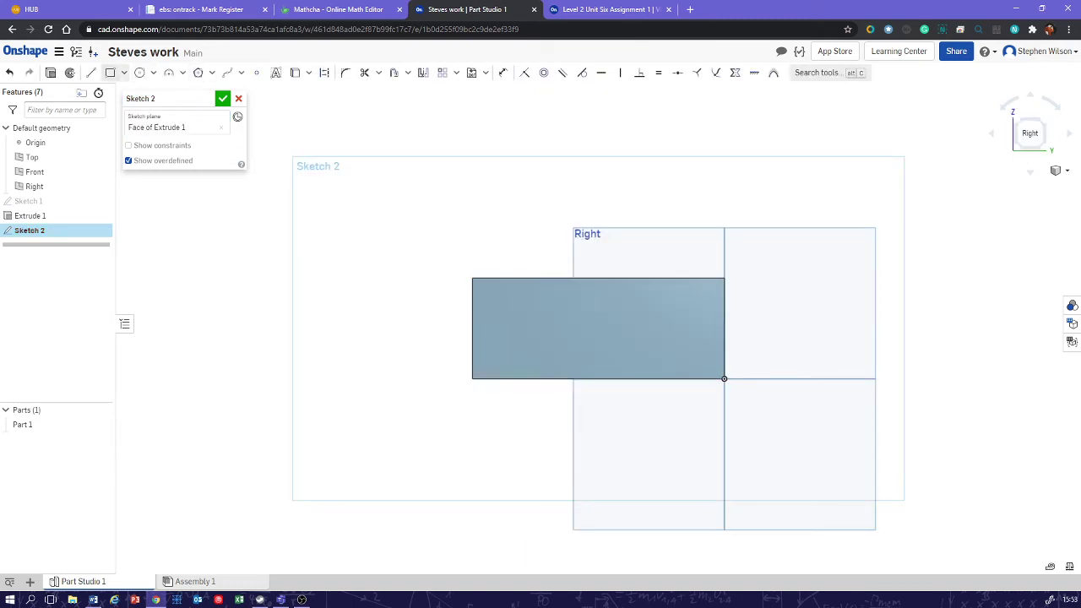
click(110, 72)
click(123, 72)
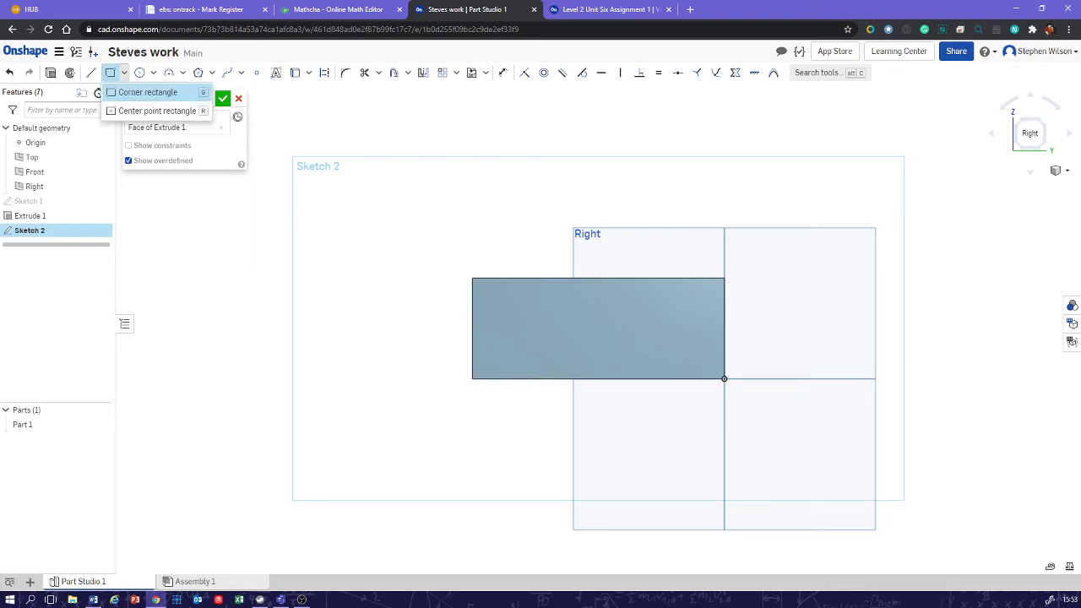
click(153, 72)
click(211, 72)
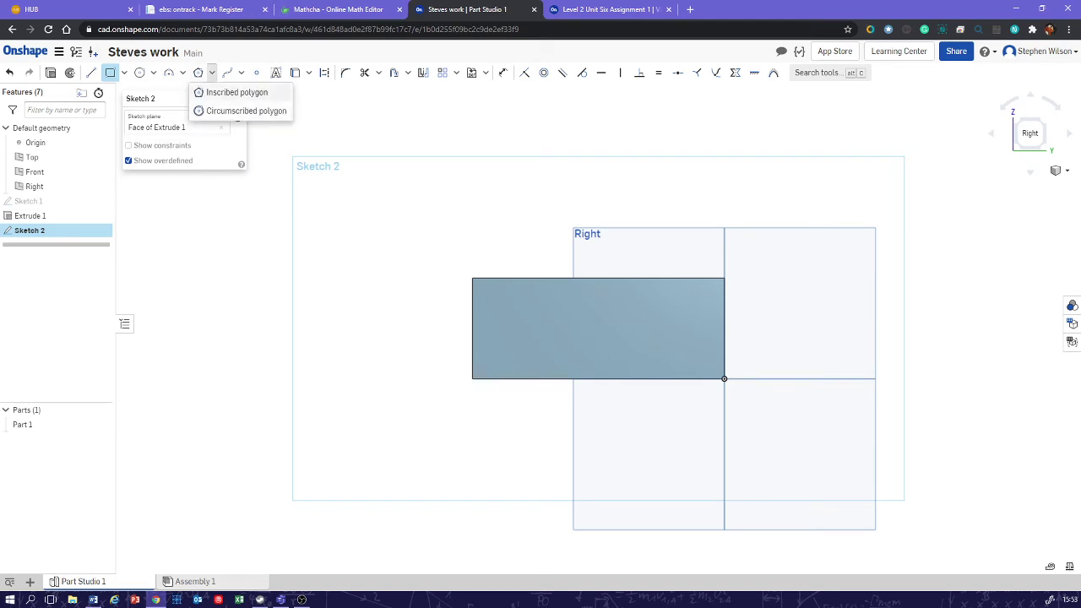
click(182, 72)
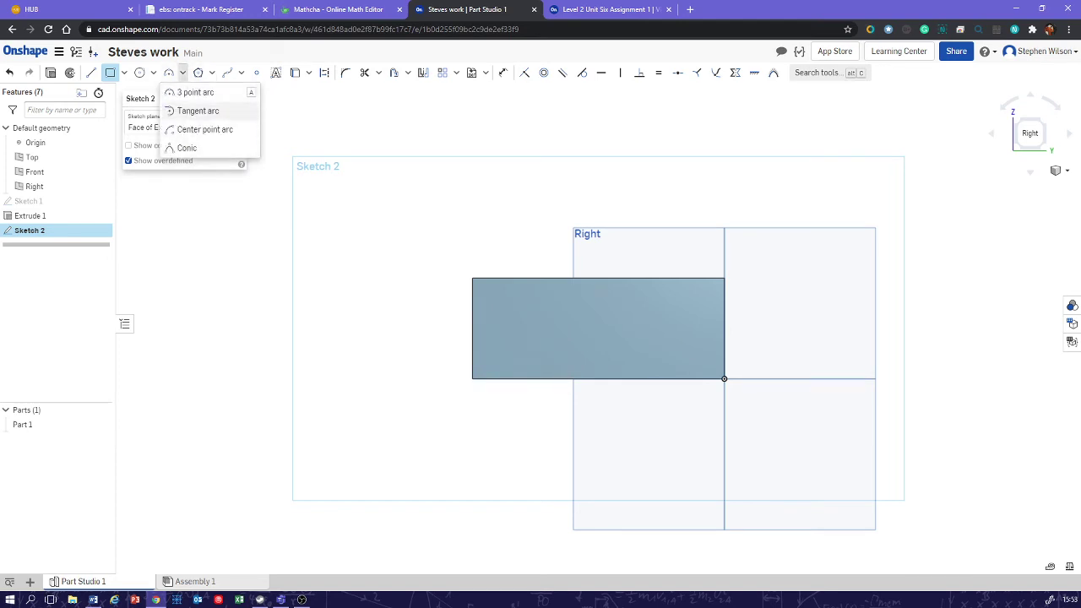
click(183, 72)
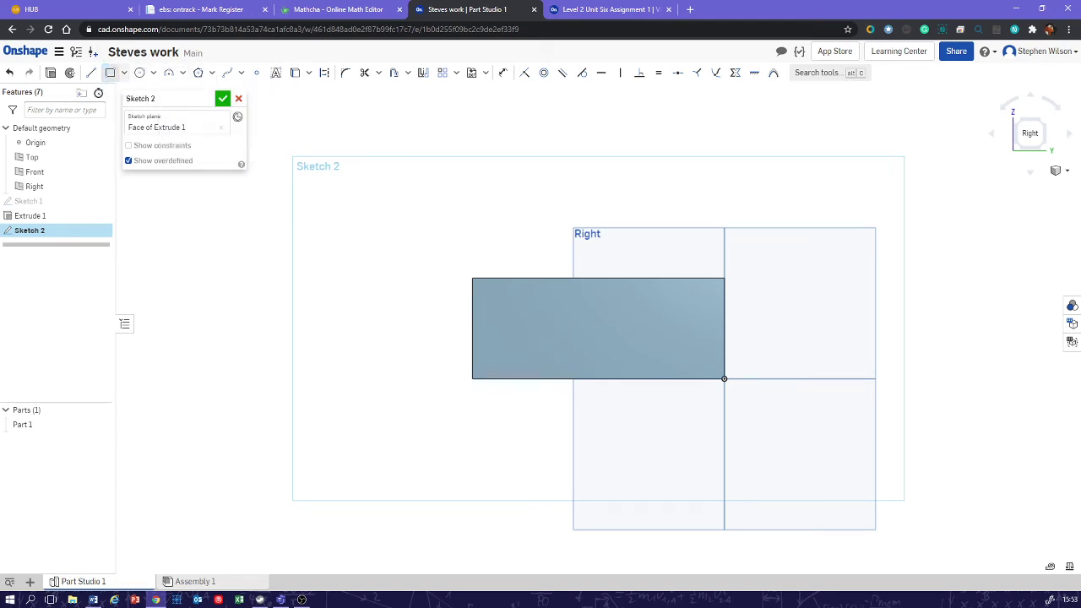
Draw a corner rectangle about 88 × 27 mm downward from the block's upper edge, between its two ends.
scroll(598, 277, up, 5)
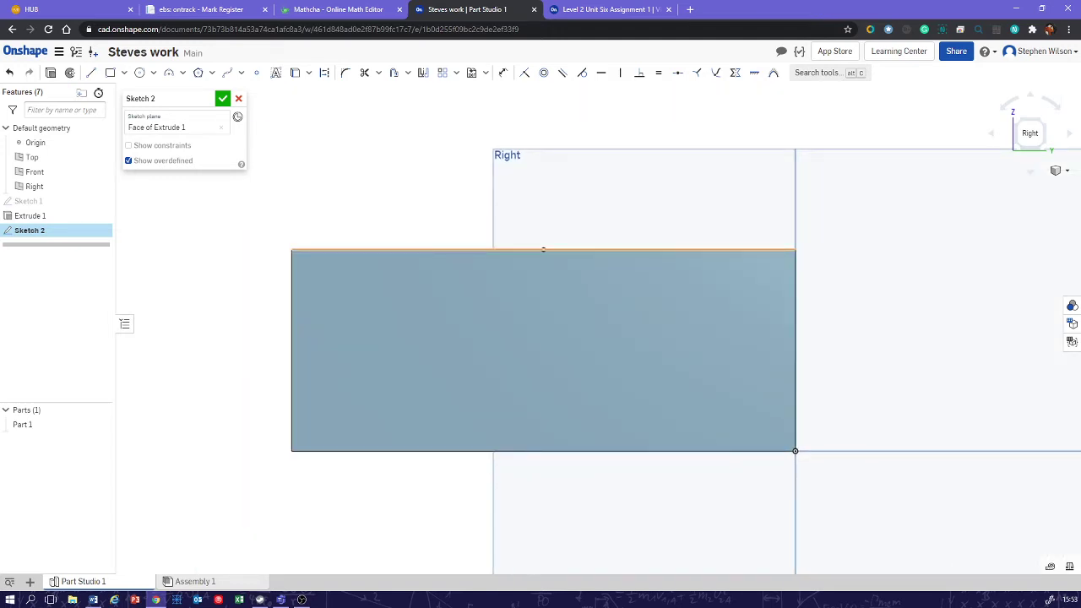
click(111, 73)
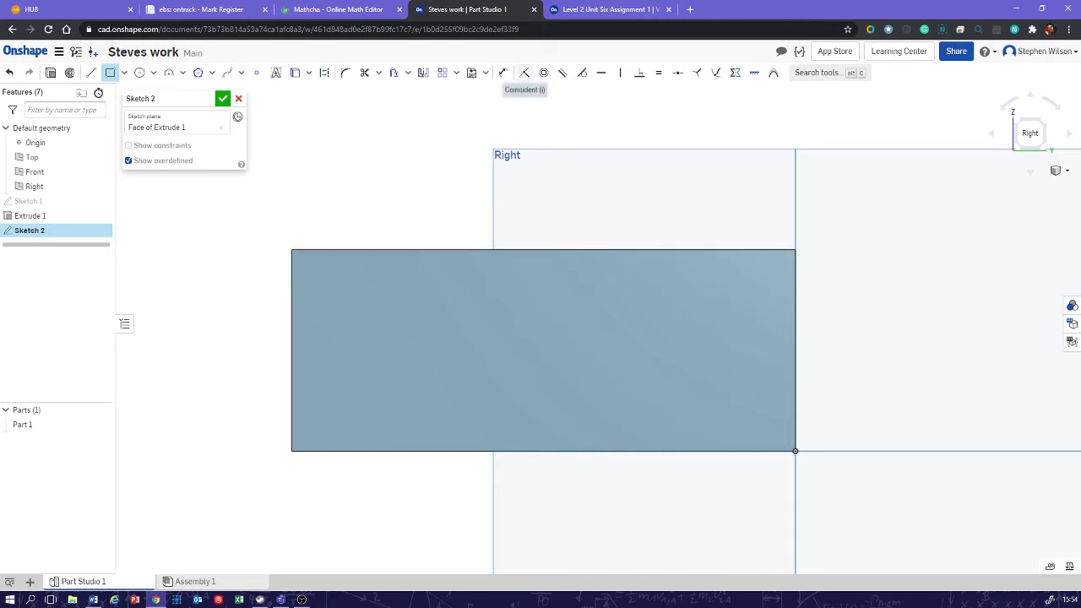
click(524, 74)
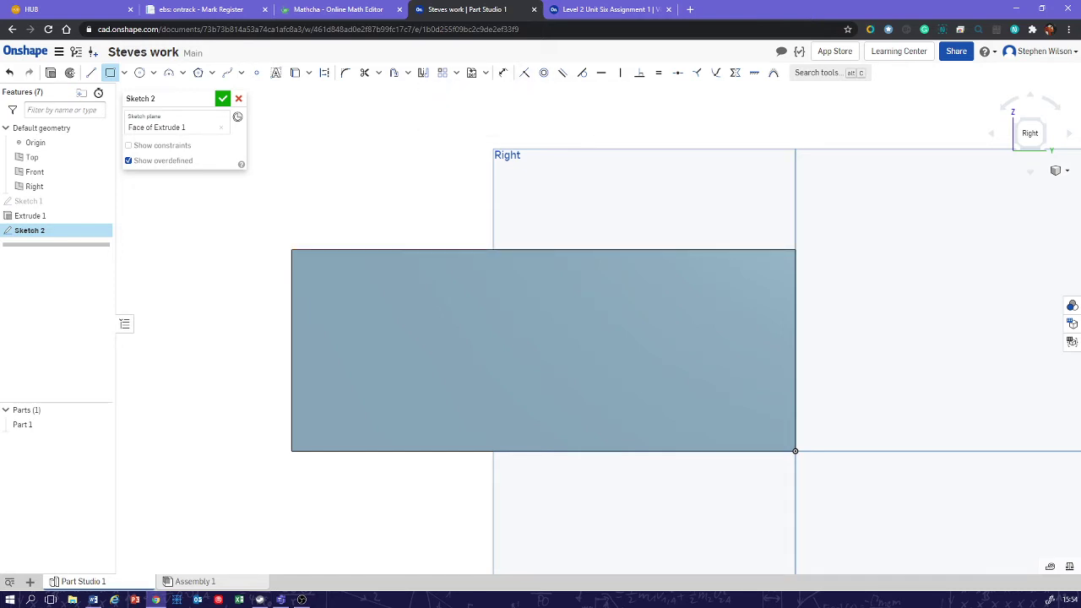
click(345, 249)
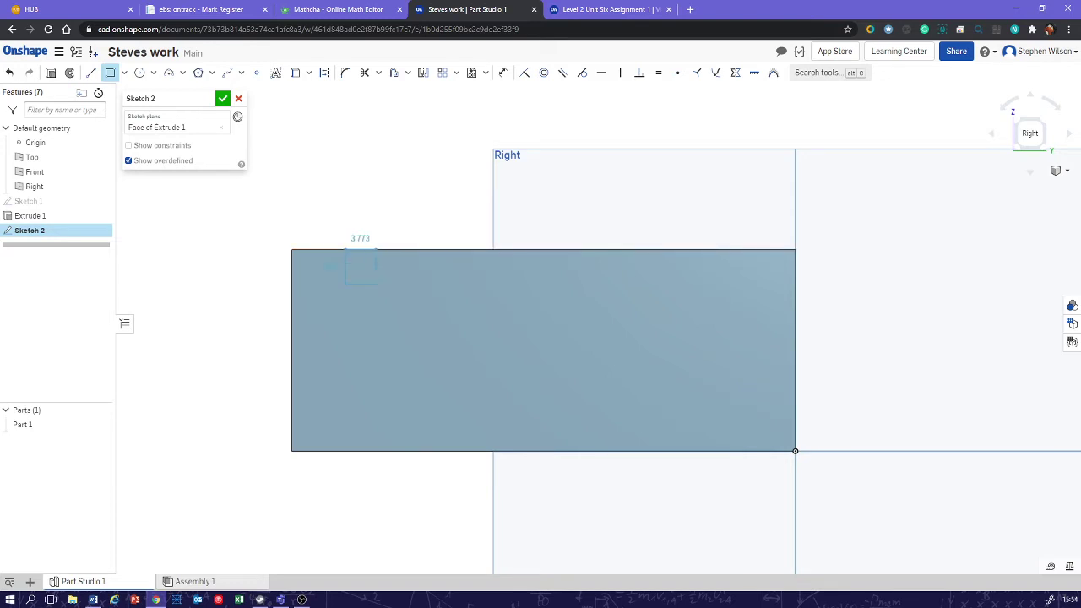
click(701, 360)
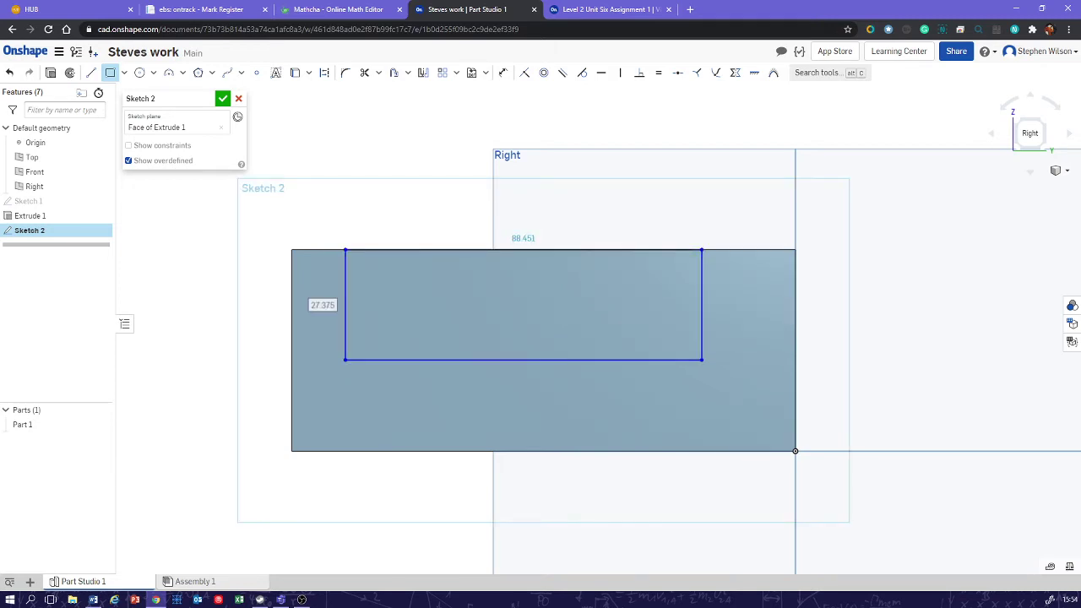
key(Escape)
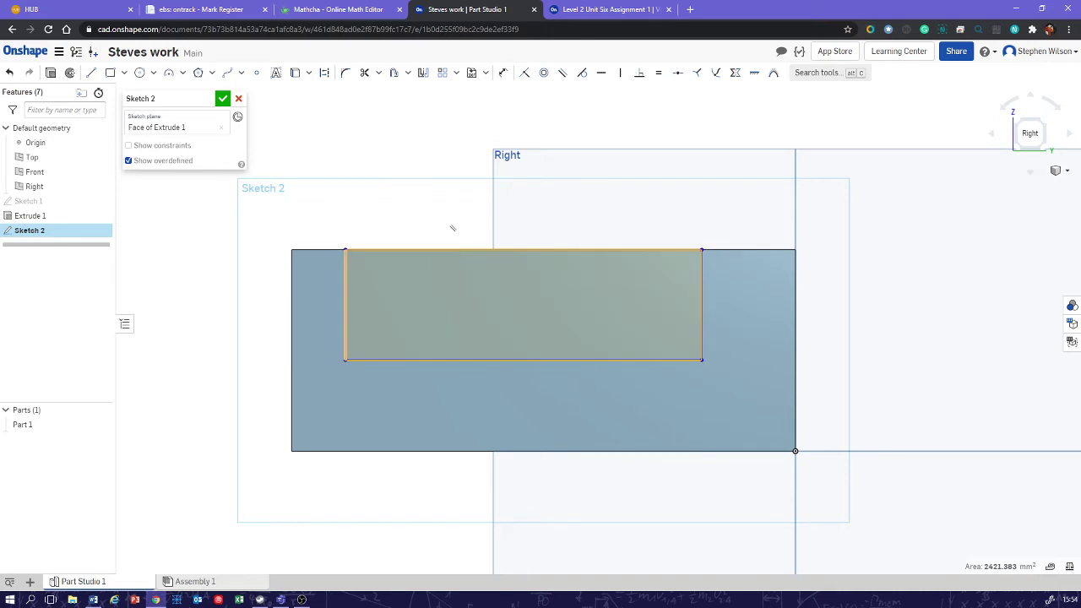
Adjust the rectangle freehand by pulling its lower edge further down and shifting its right vertical side slightly.
click(342, 285)
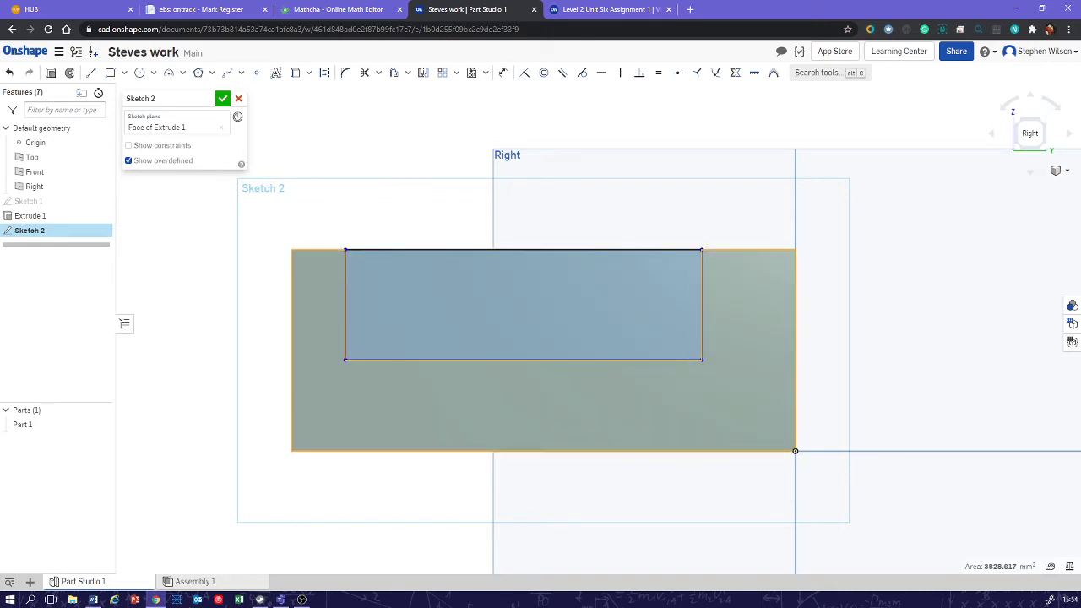
key(Escape)
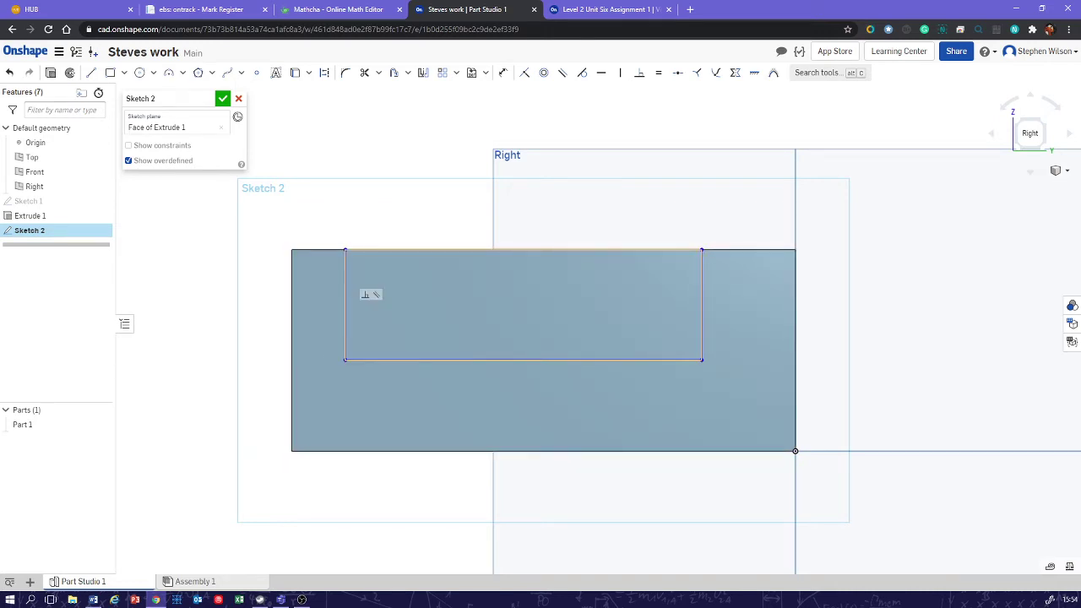
mouse_move(431, 361)
mouse_down()
mouse_move(432, 303)
mouse_move(431, 379)
mouse_up()
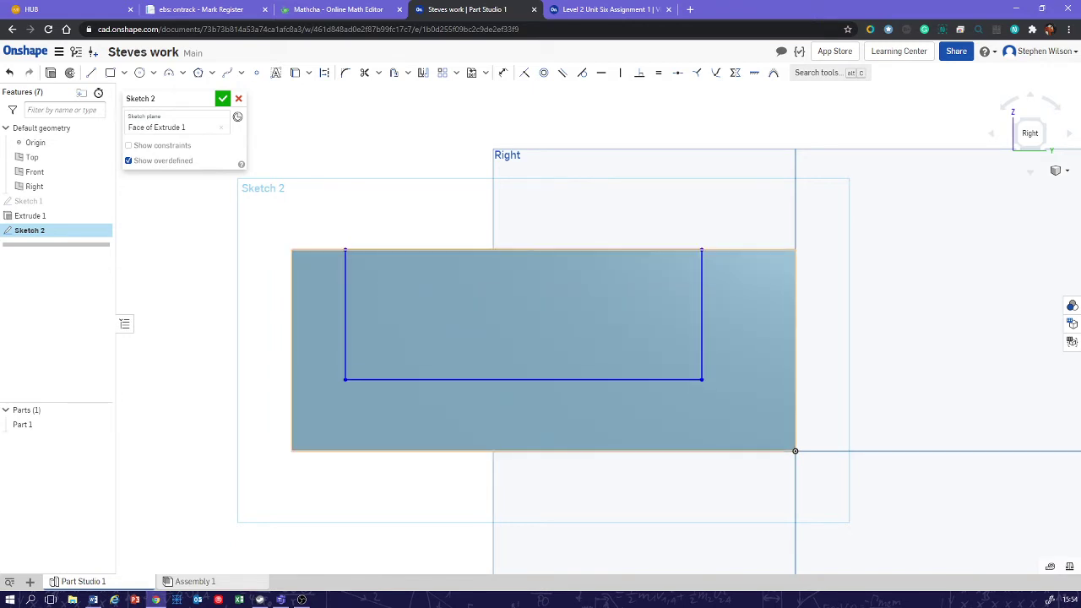
mouse_move(700, 279)
mouse_down()
mouse_move(538, 279)
mouse_move(701, 279)
mouse_up()
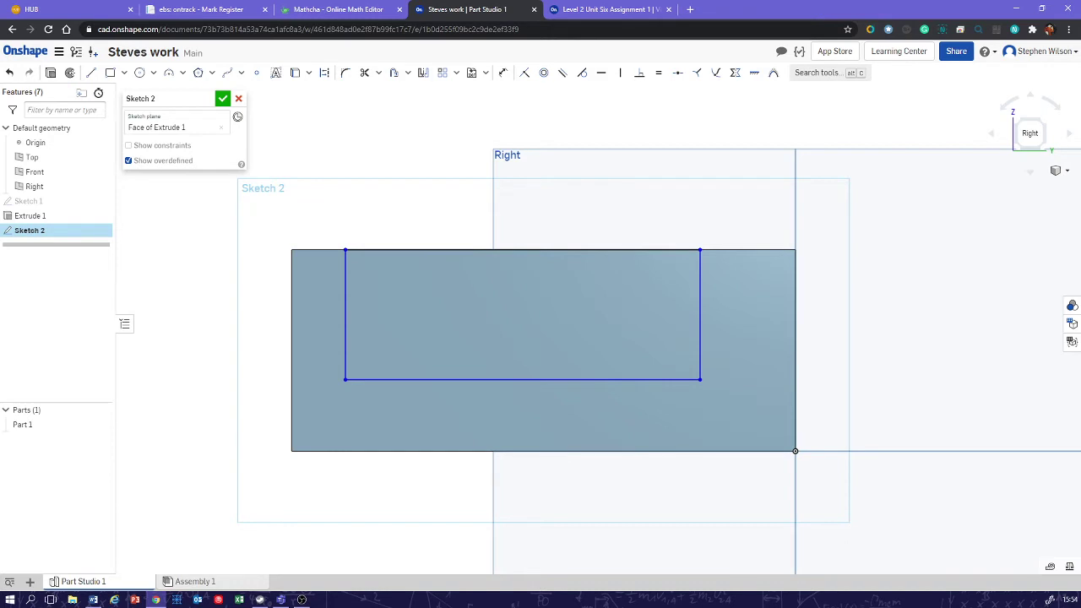
Switch to the reference document and examine the vice body drawing and the model's end and side profiles.
key(ctrl+Tab)
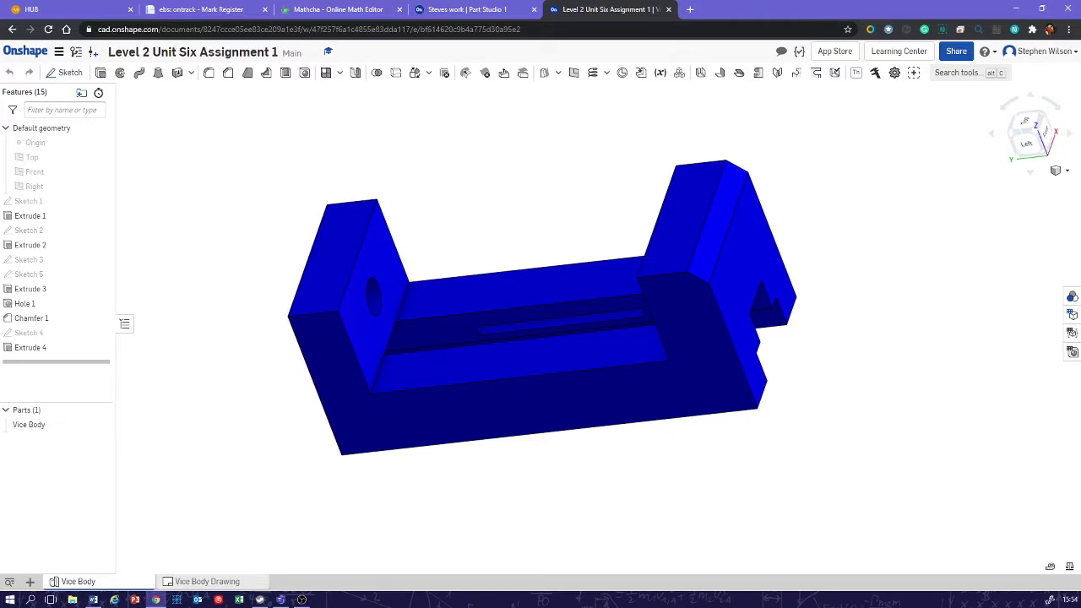
click(206, 581)
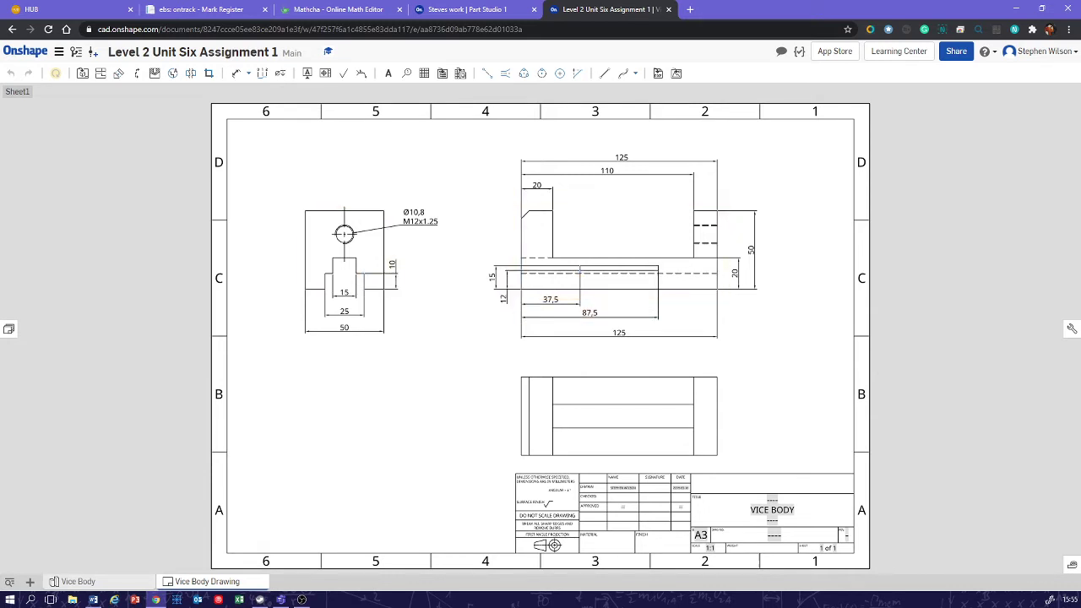
click(78, 582)
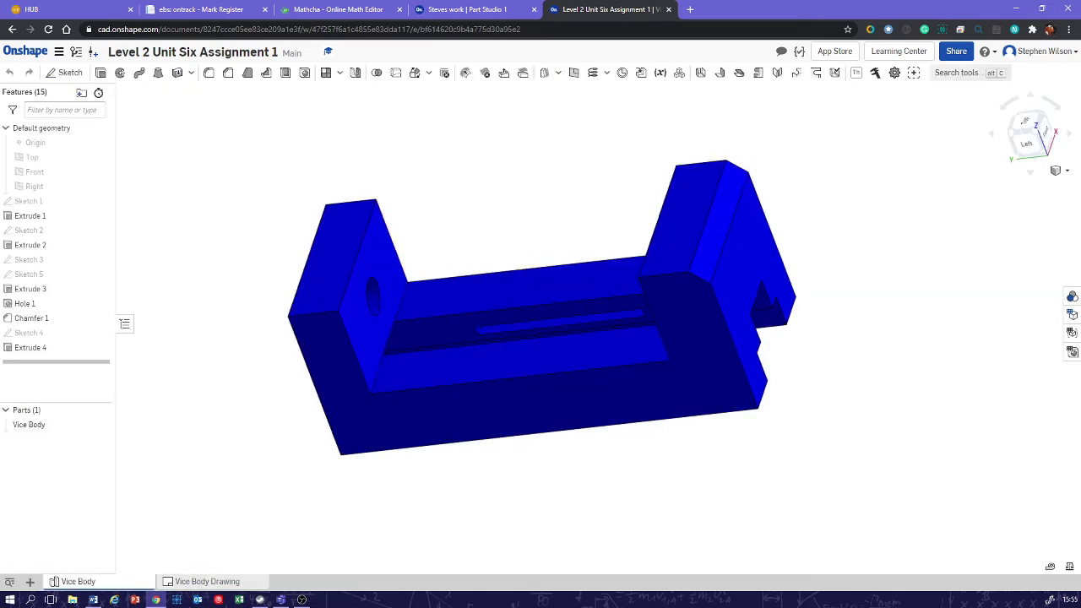
right_drag(659, 375, 523, 345)
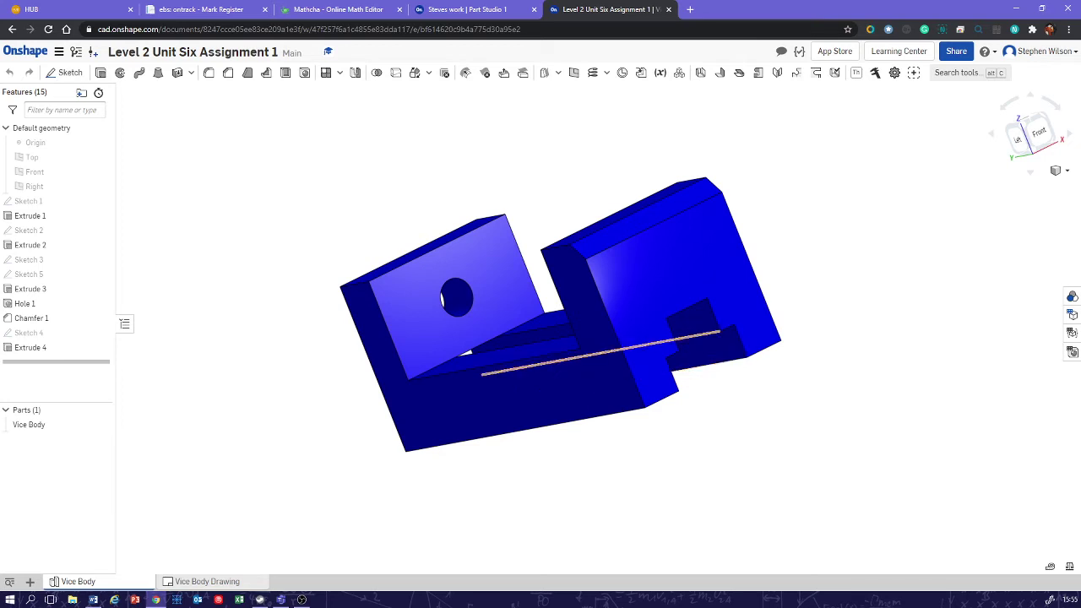
right_drag(655, 287, 773, 282)
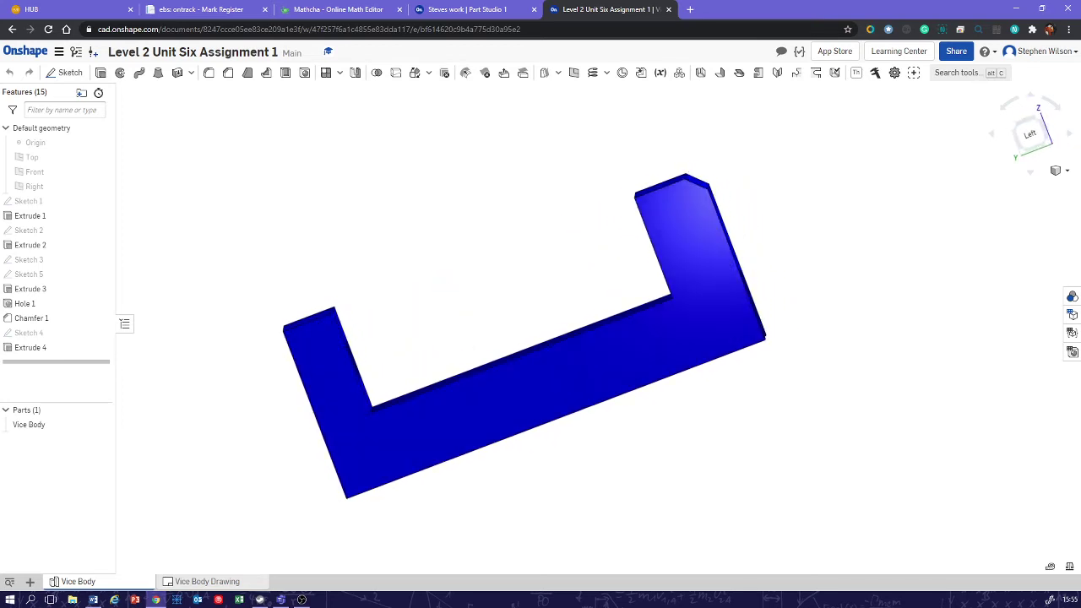
Inspect the vice body with the Shaded with hidden edges display, and set the display back to Shaded.
click(1059, 171)
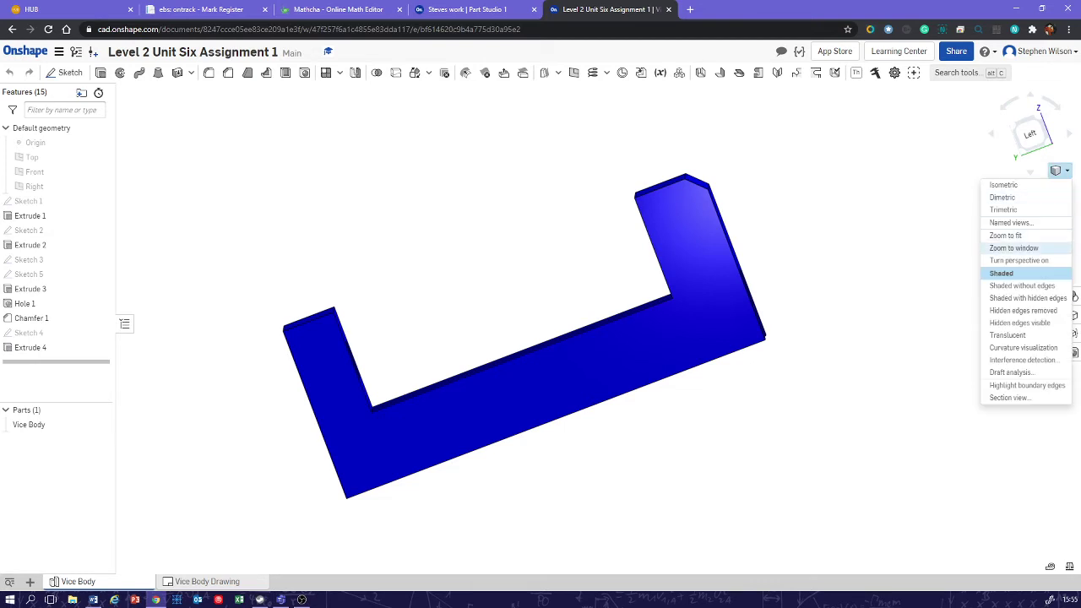
click(1028, 298)
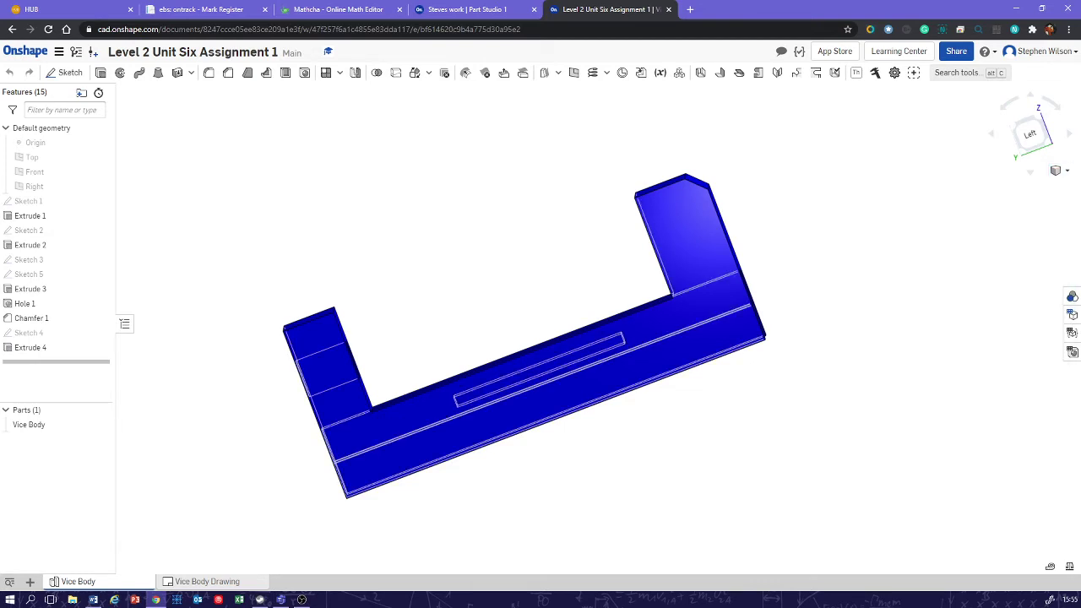
click(1060, 171)
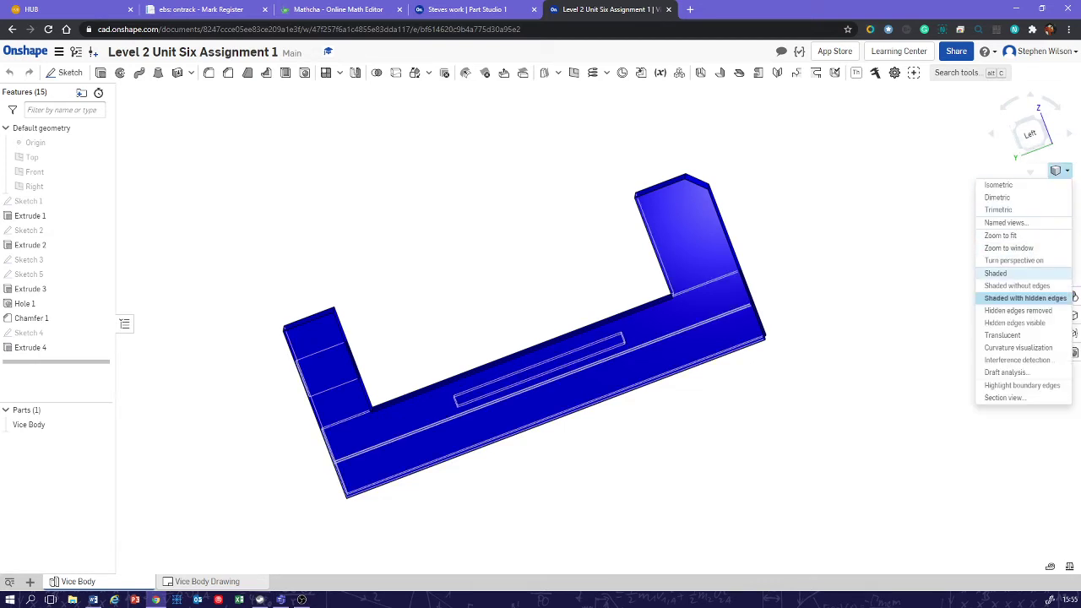
click(1013, 274)
right_drag(802, 312, 646, 325)
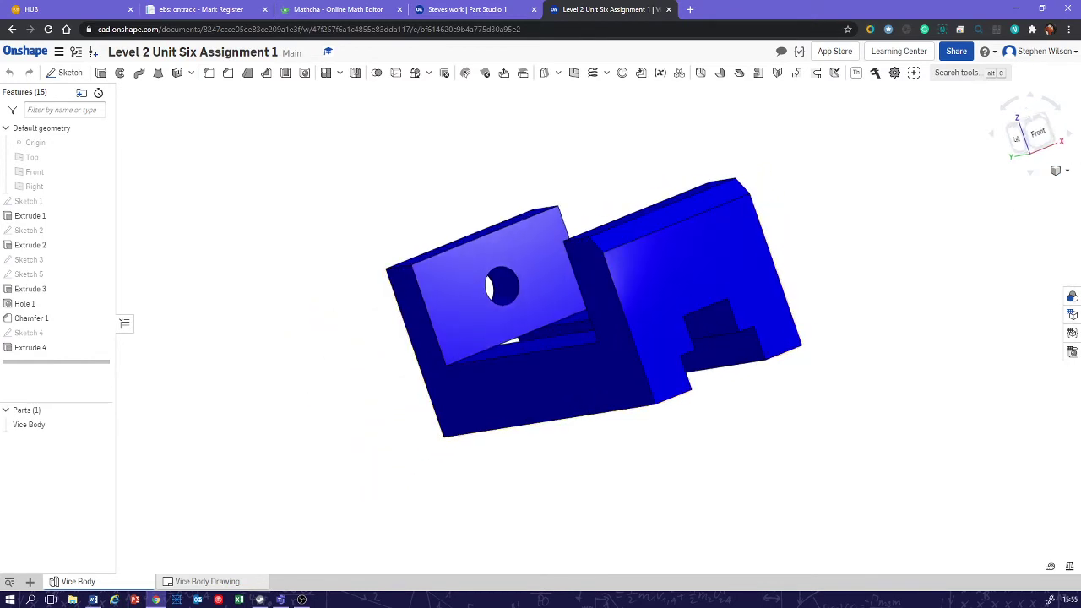
In Vice Body Drawing, replace the main view's 20 mm base-height dimension with one for the stepped slot's full height in the end view.
click(207, 581)
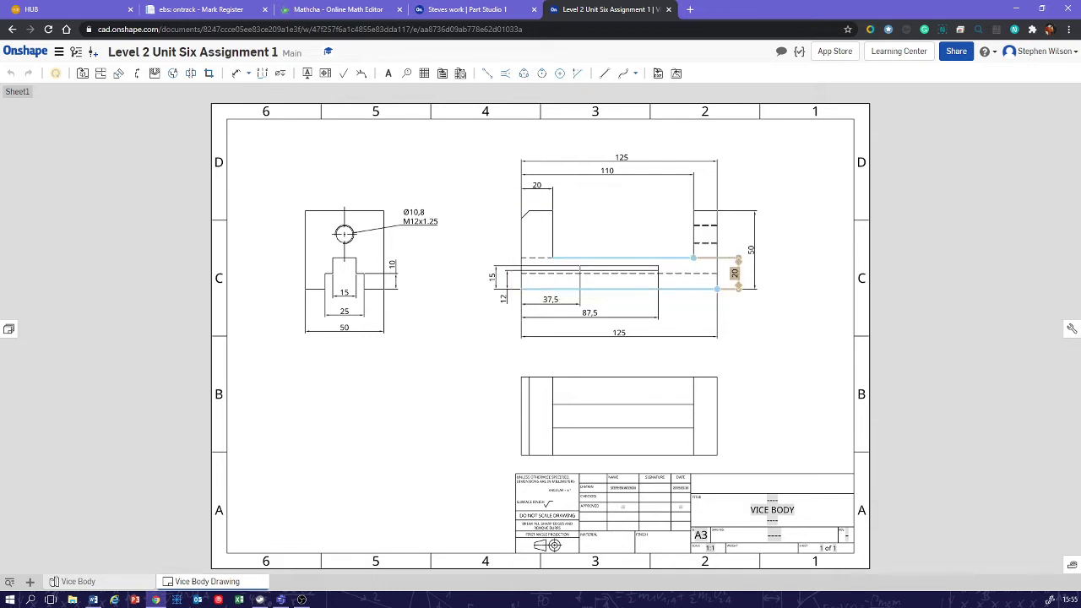
key(Delete)
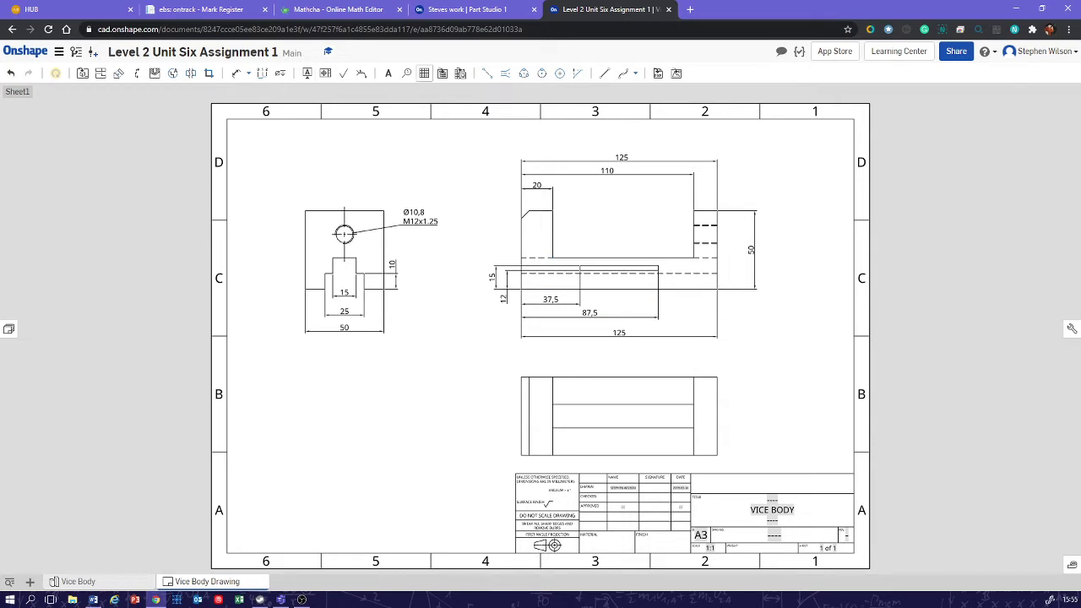
click(236, 73)
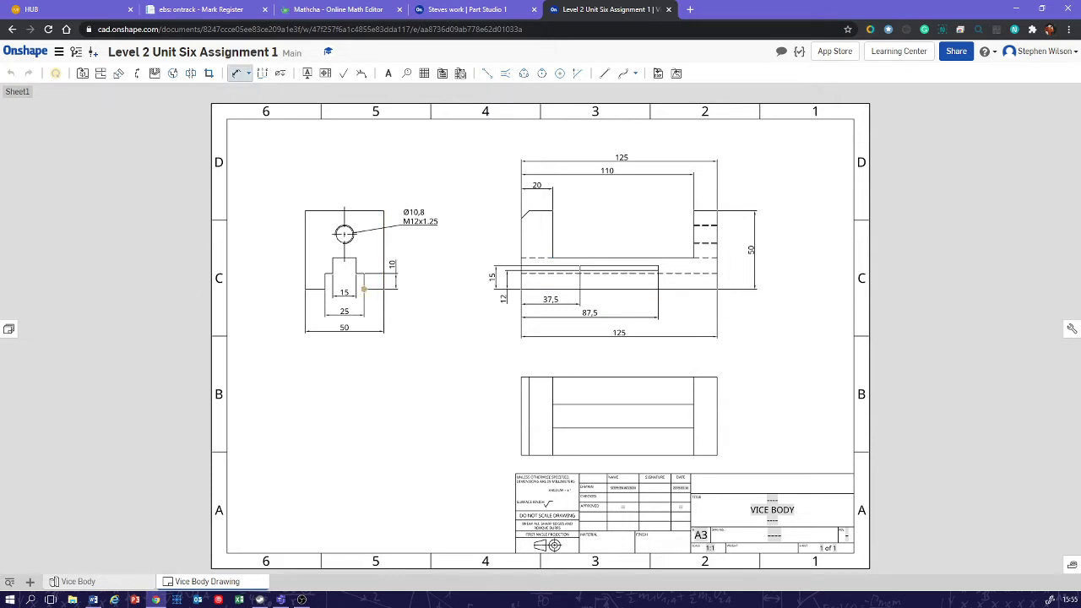
click(383, 289)
click(355, 258)
click(418, 273)
key(Escape)
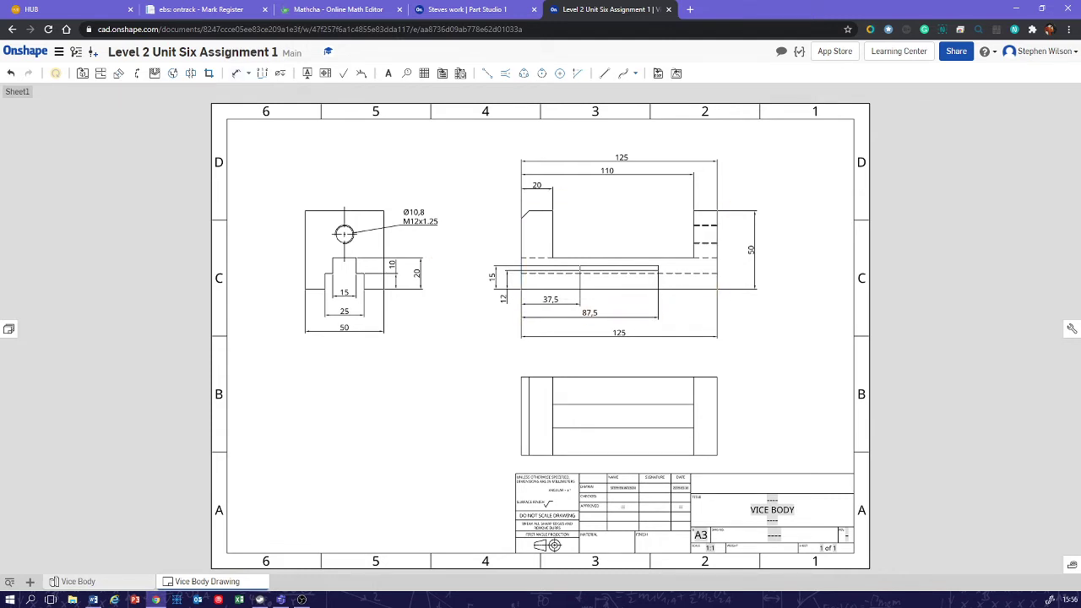
Check which points the end view's slot-height dimension references, and return to Sketch 2 in the part studio.
click(417, 273)
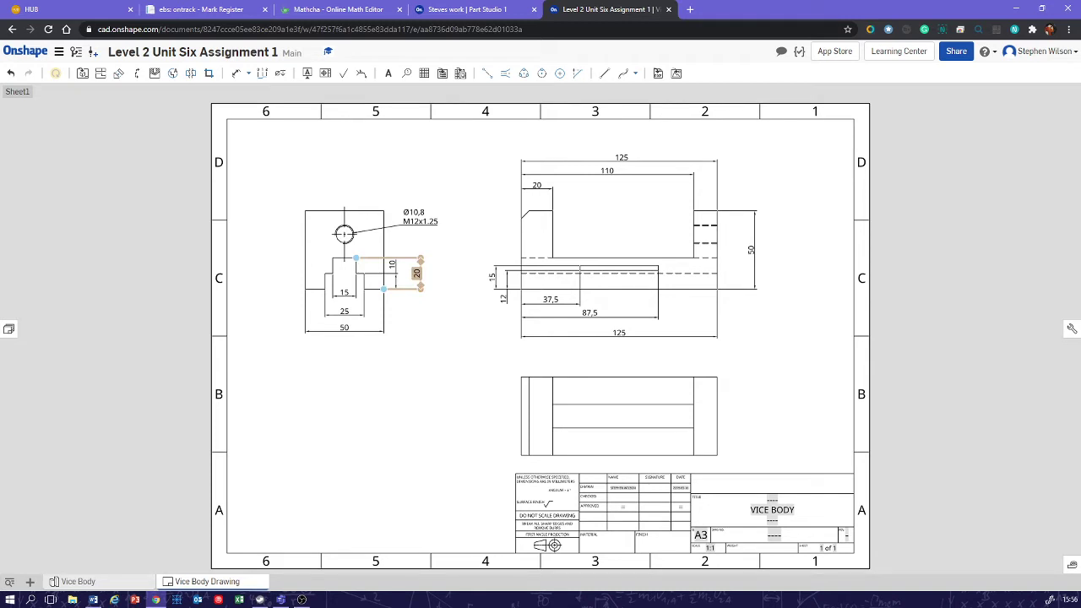
key(Escape)
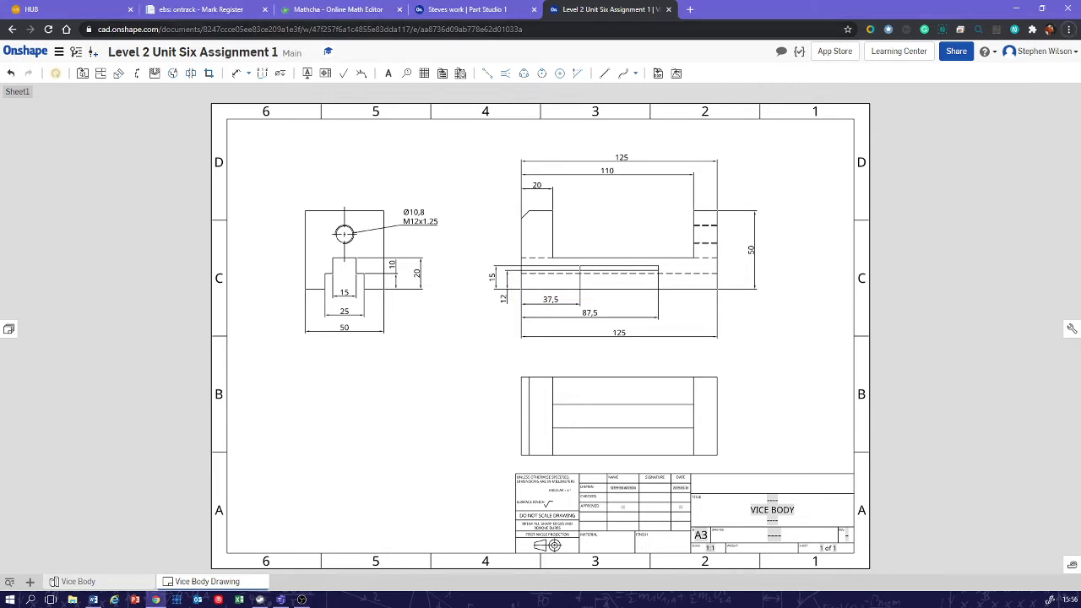
click(466, 9)
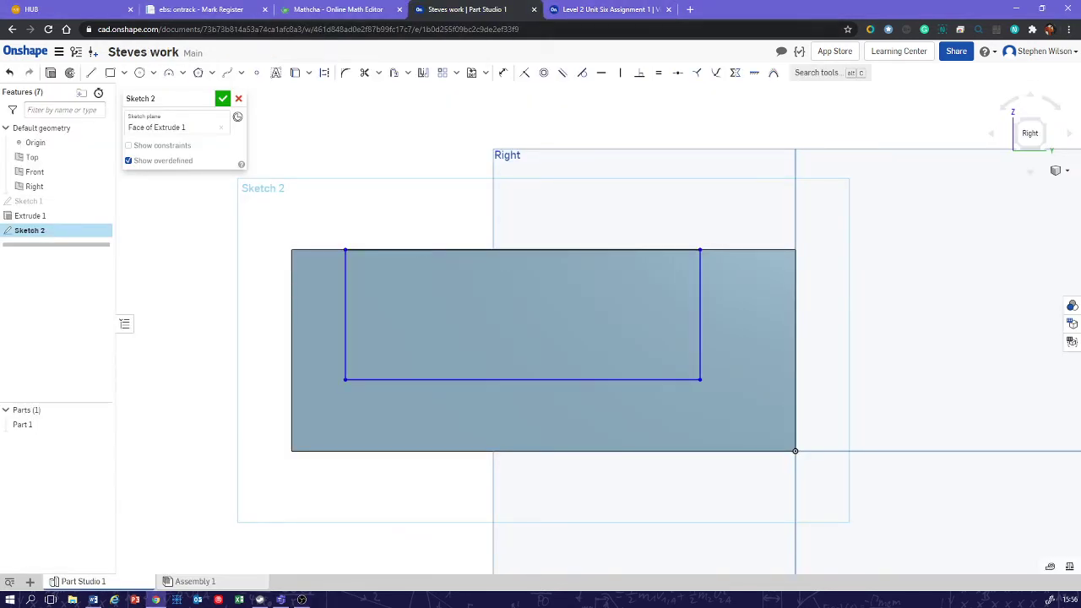
Dimension the depth of the jaw-gap rectangle below the block's top edge as 30 mm.
click(504, 73)
click(345, 284)
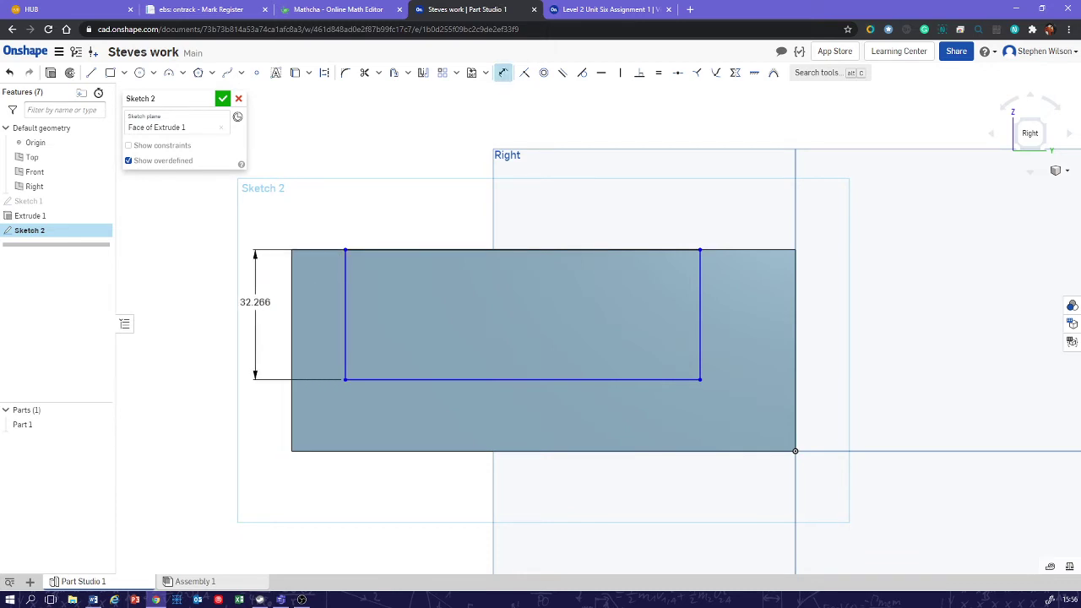
click(255, 302)
text(30)
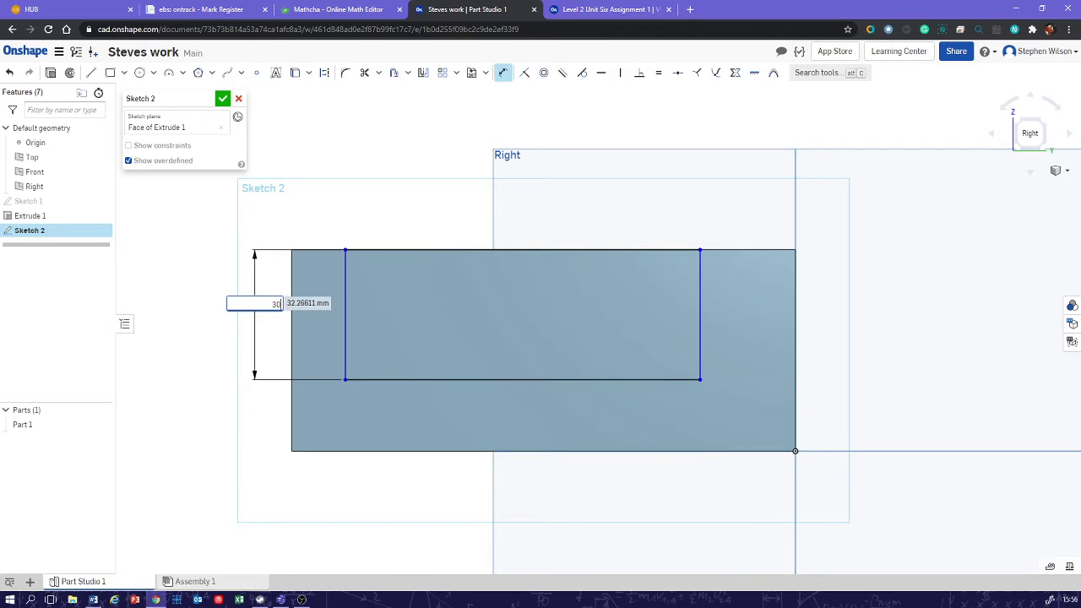
key(Return)
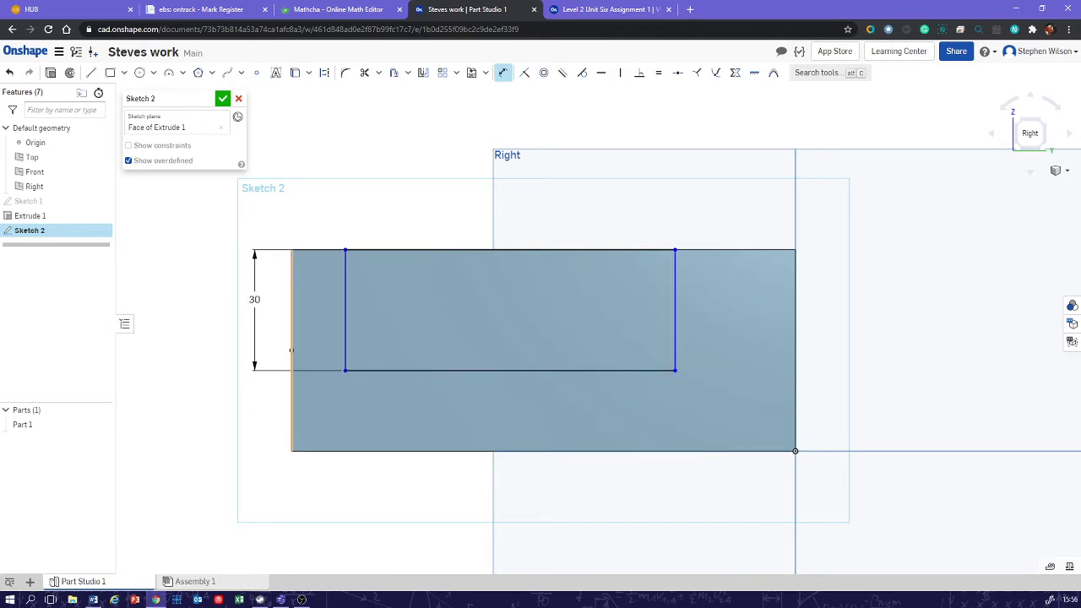
key(Escape)
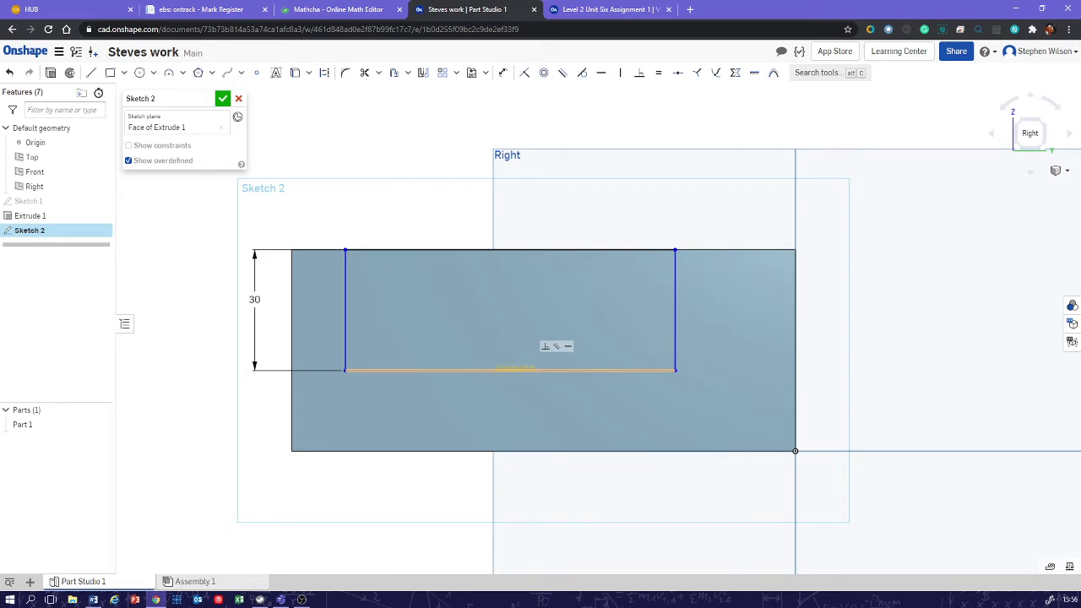
click(512, 381)
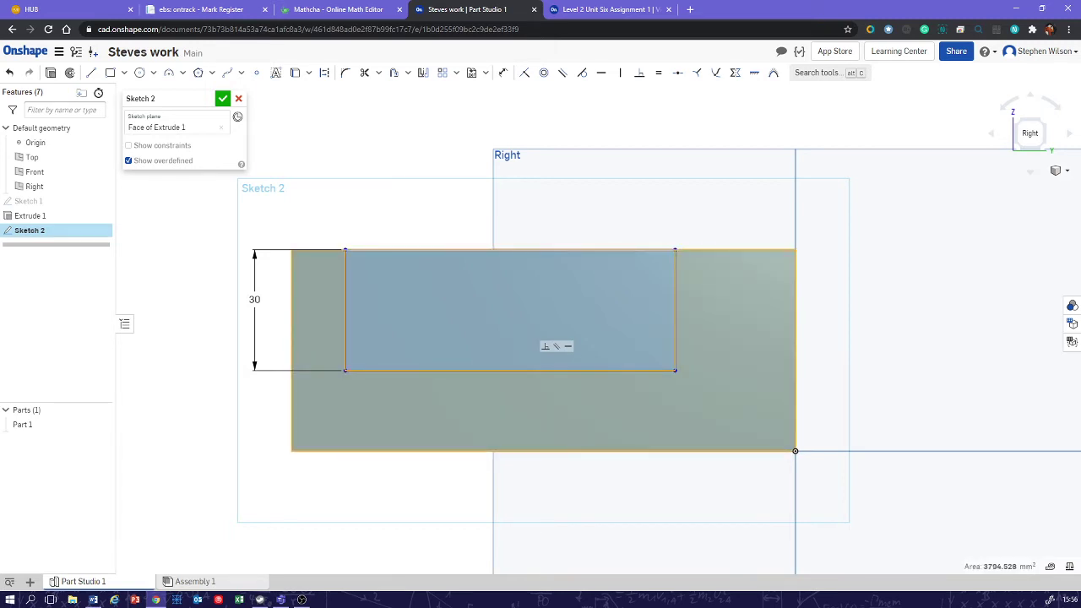
key(Escape)
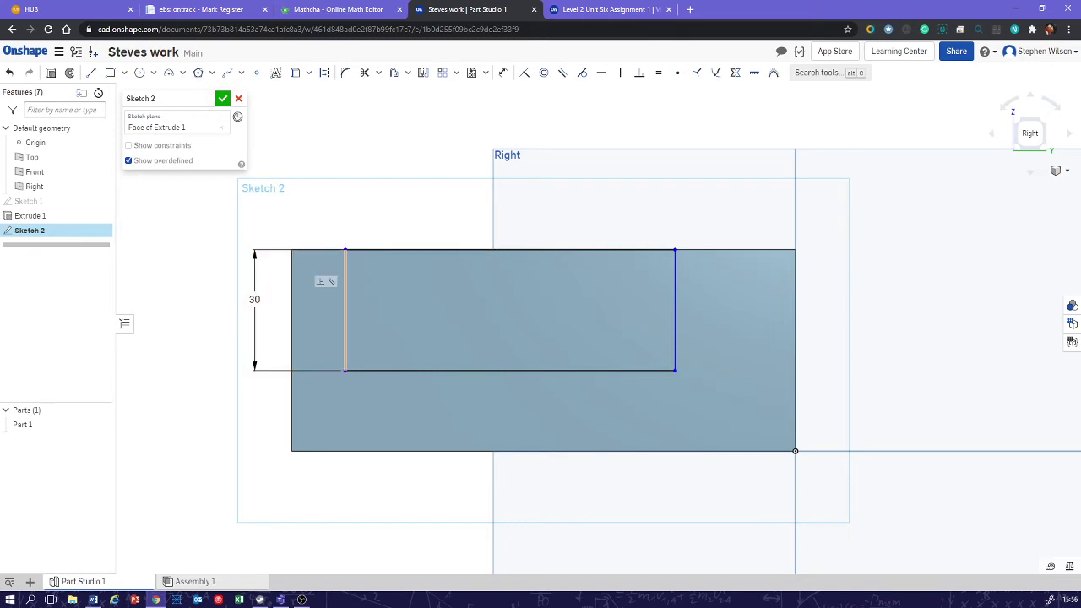
Move the rectangle's left side inward and dimension it 20 mm from the block's left end.
drag(345, 312, 404, 312)
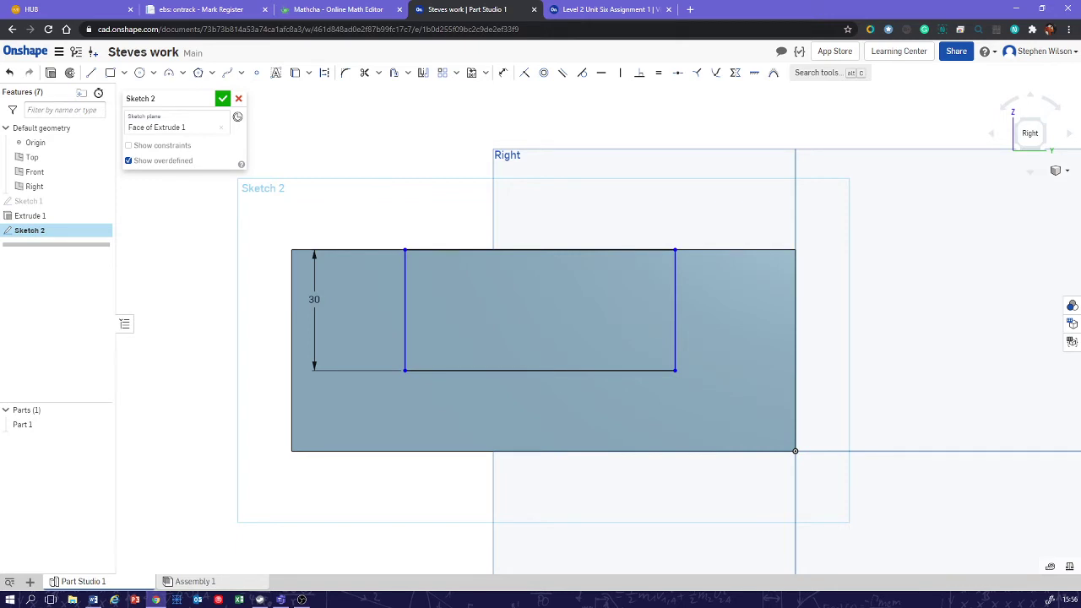
click(503, 73)
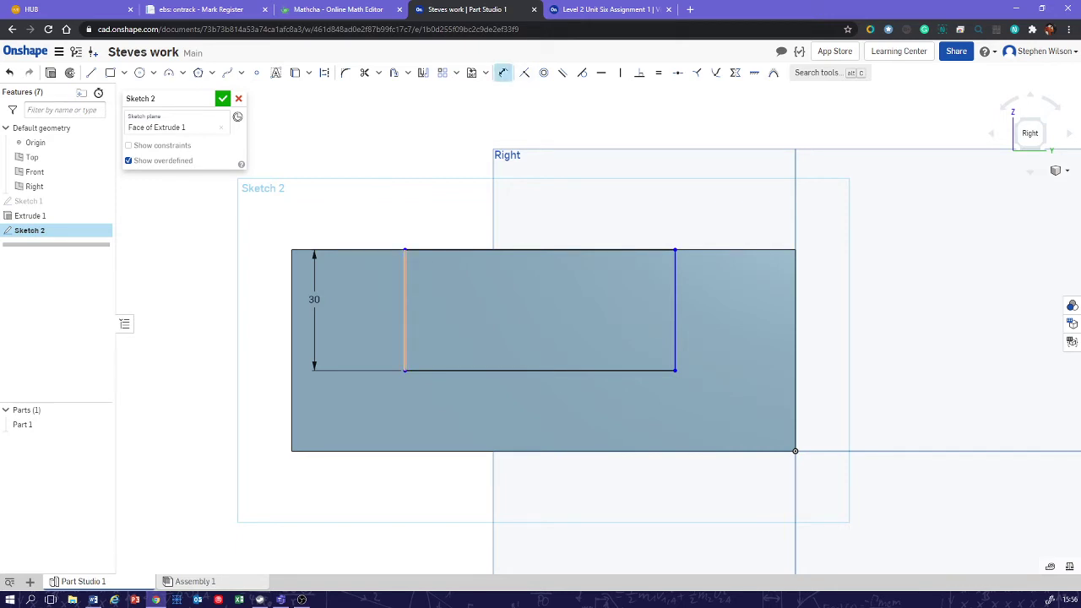
click(405, 313)
click(292, 305)
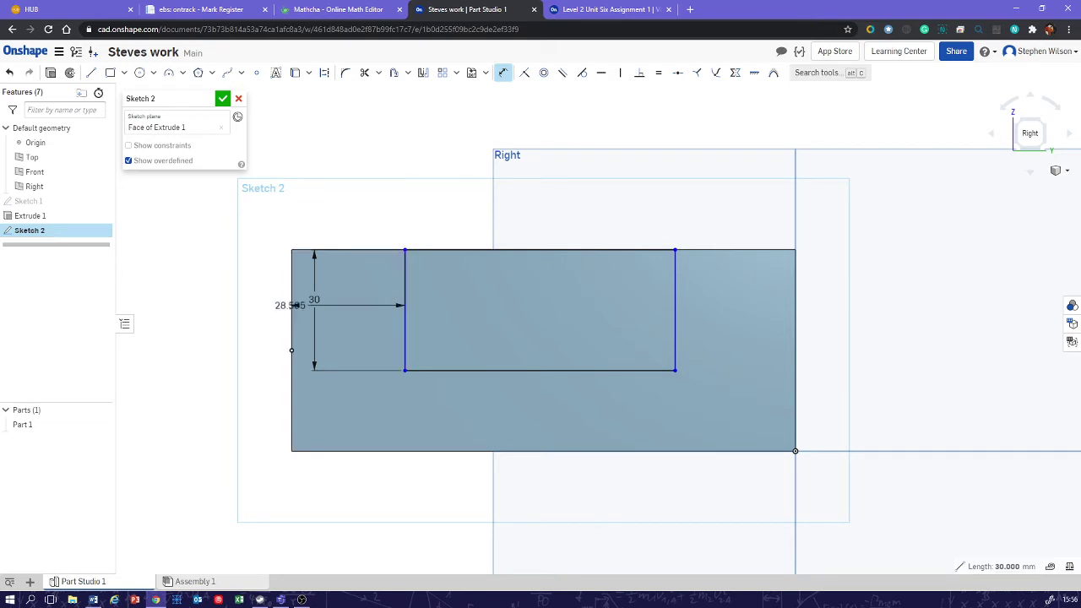
click(347, 220)
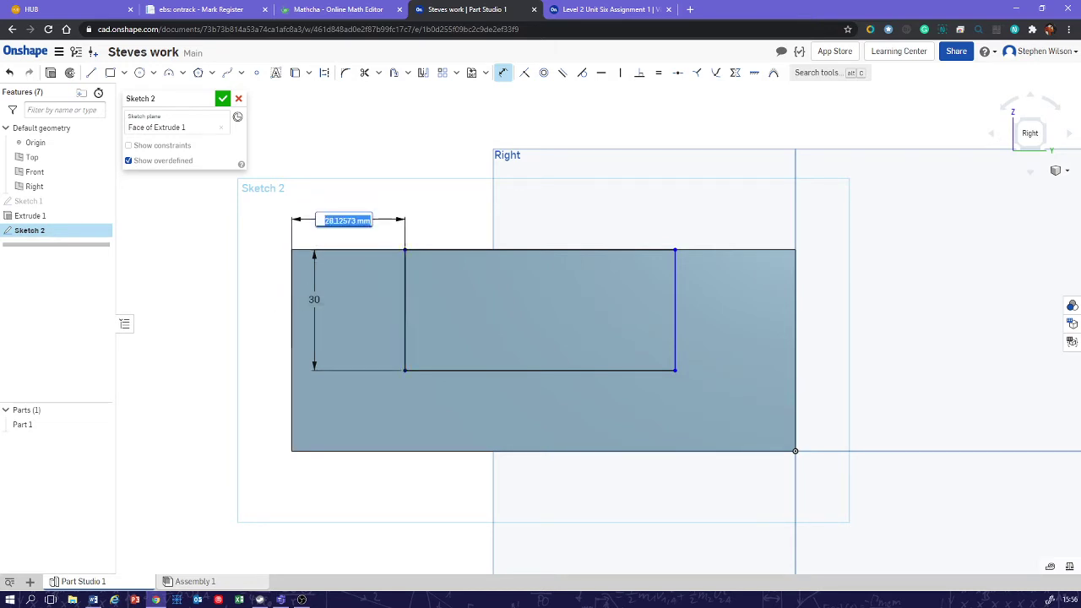
text(20)
key(Return)
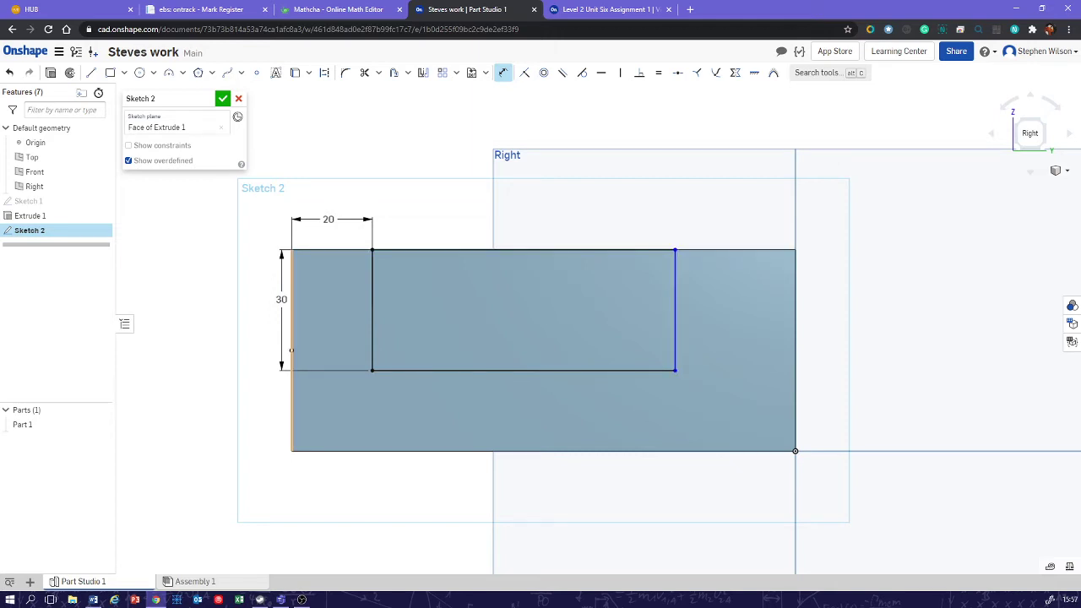
click(291, 349)
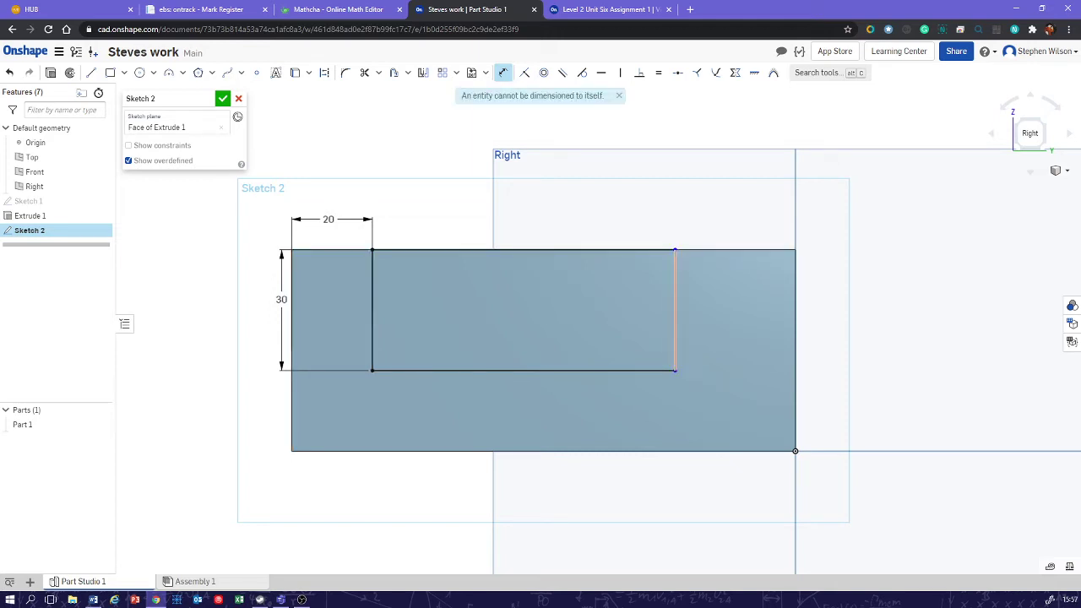
click(674, 304)
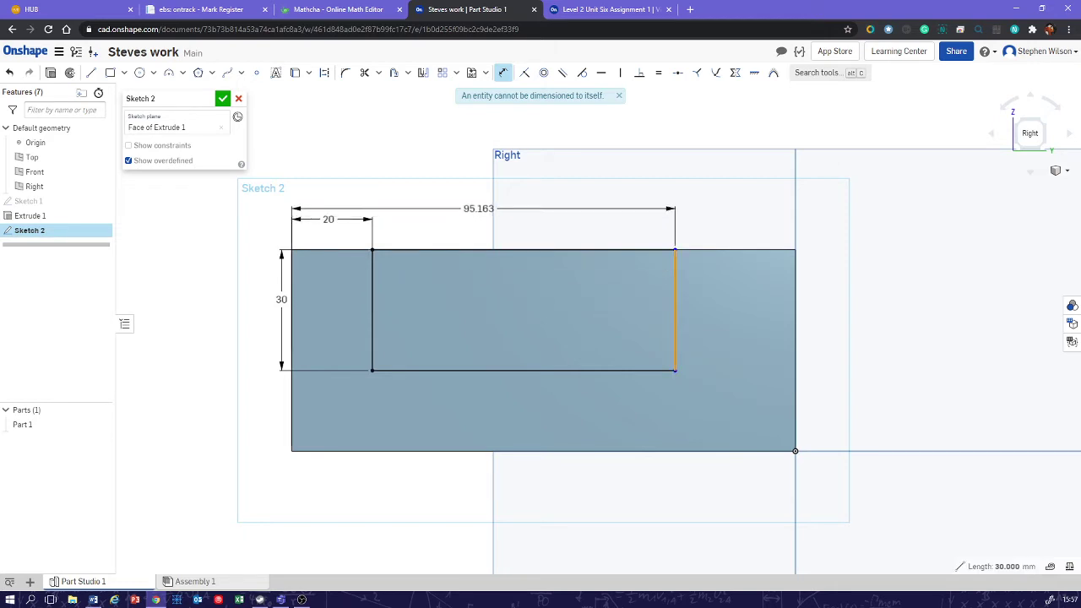
key(Escape)
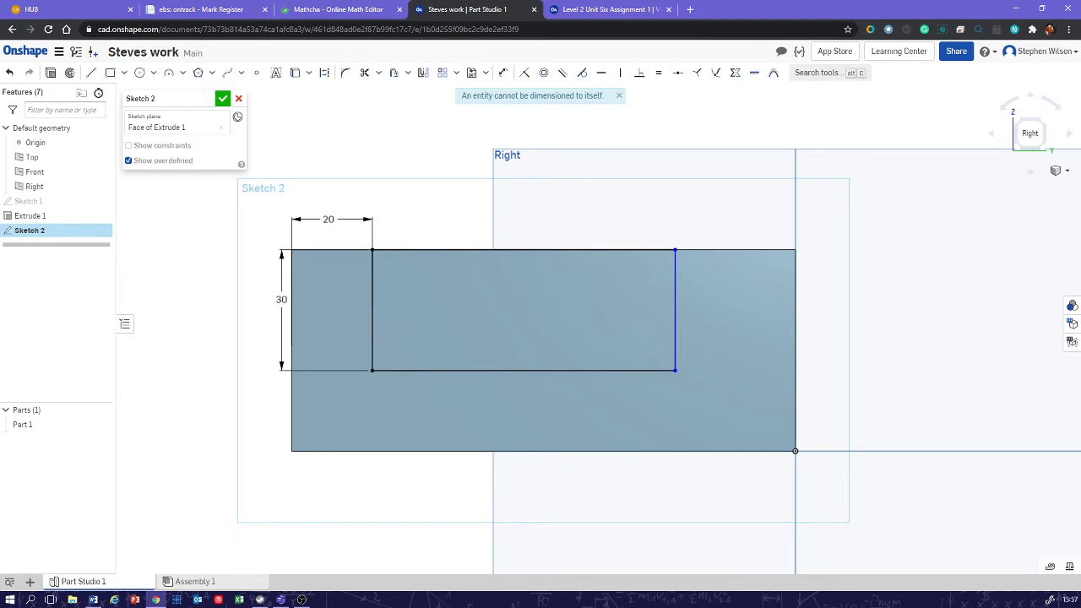
Dimension the jaw-gap rectangle's length as 90 mm, and finish the sketch with the 30 mm depth dimension moved farther outside the block.
click(502, 72)
click(523, 370)
click(542, 411)
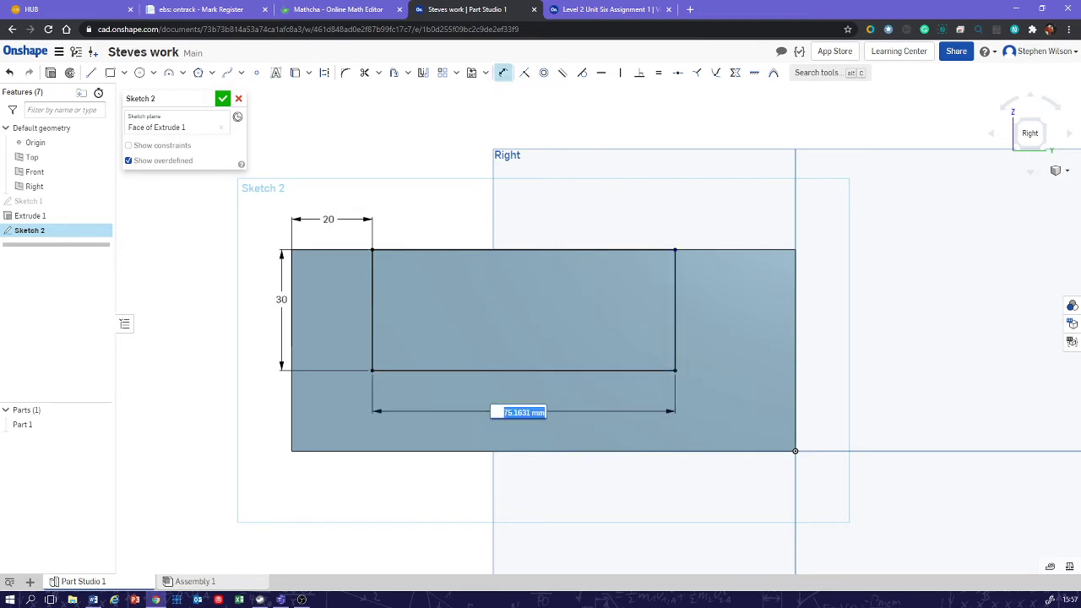
text(90)
key(Return)
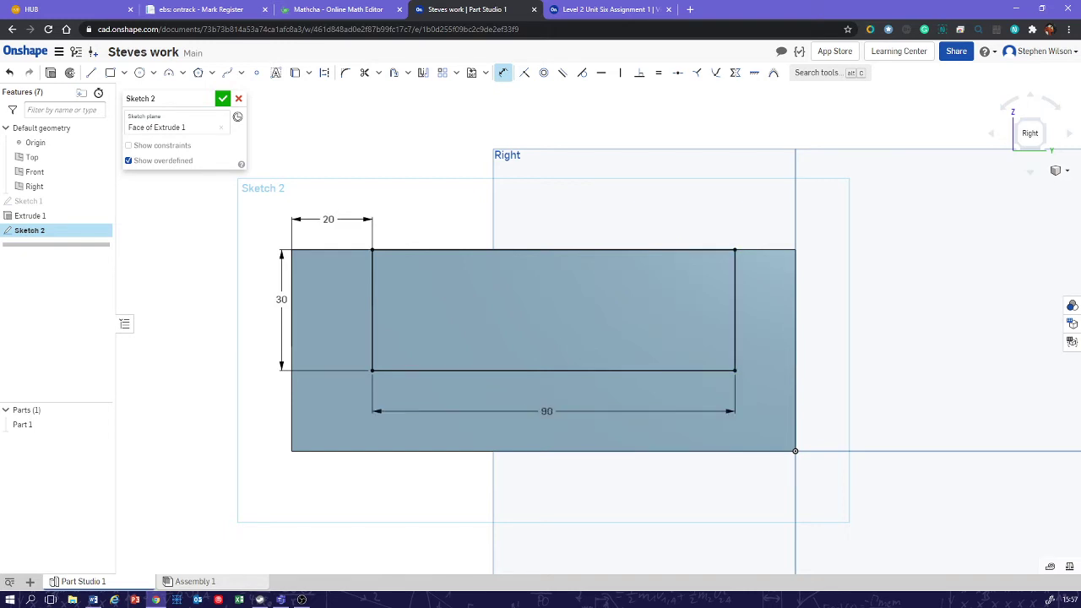
key(Escape)
drag(281, 299, 263, 302)
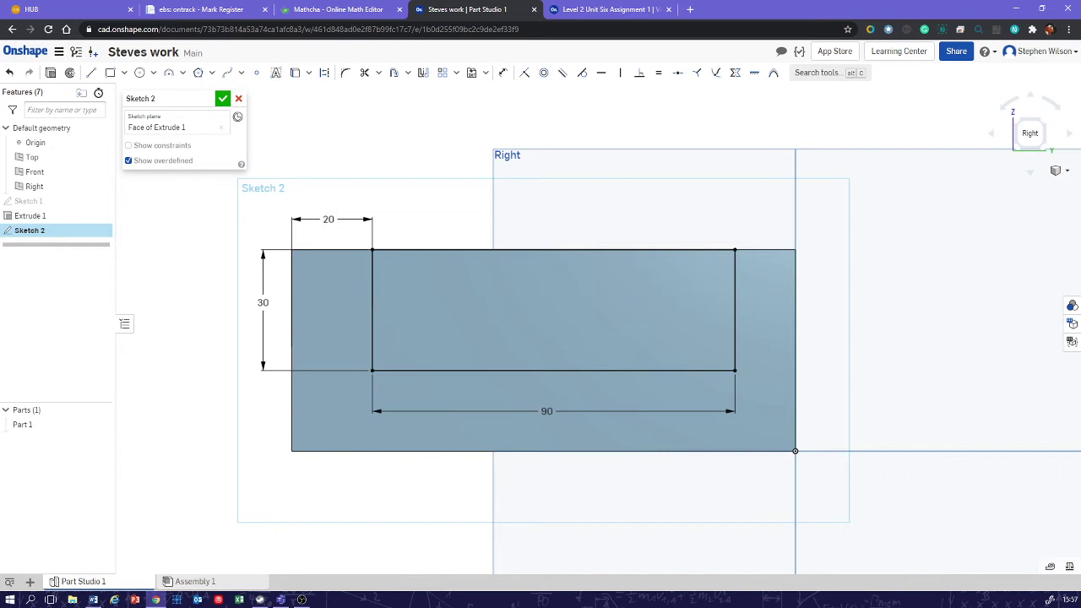
click(223, 99)
Extrude the jaw-gap region as a Remove cut up to the block's opposite side face.
right_drag(371, 194, 430, 247)
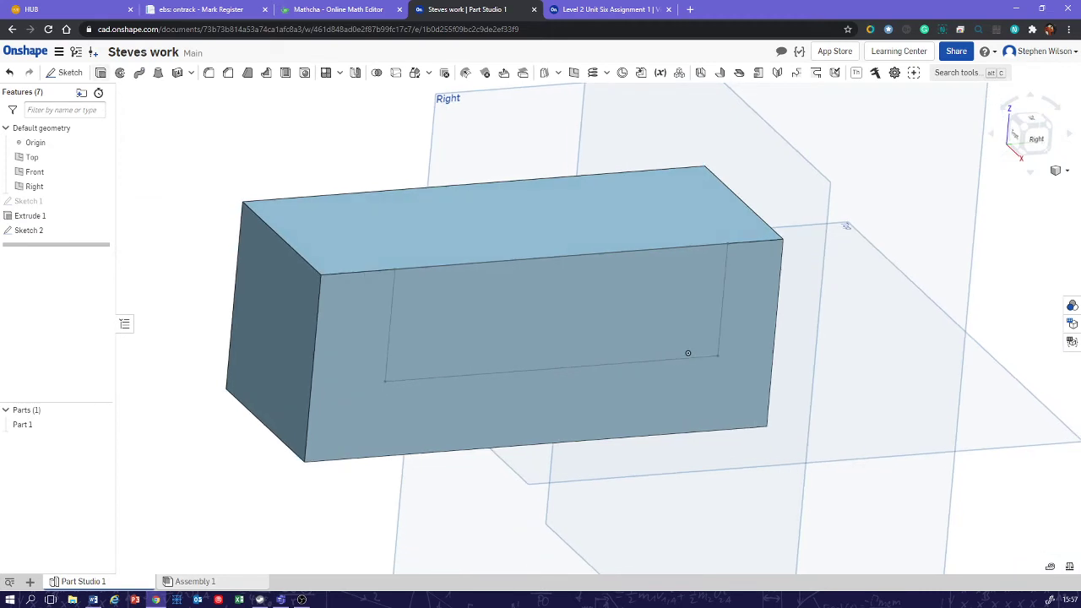
click(101, 73)
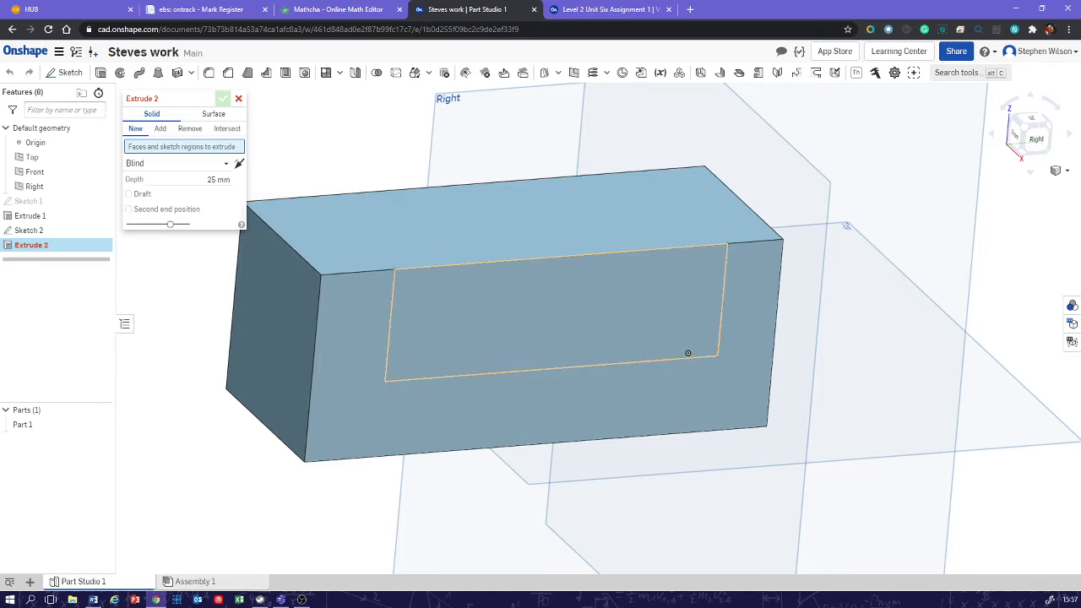
click(602, 356)
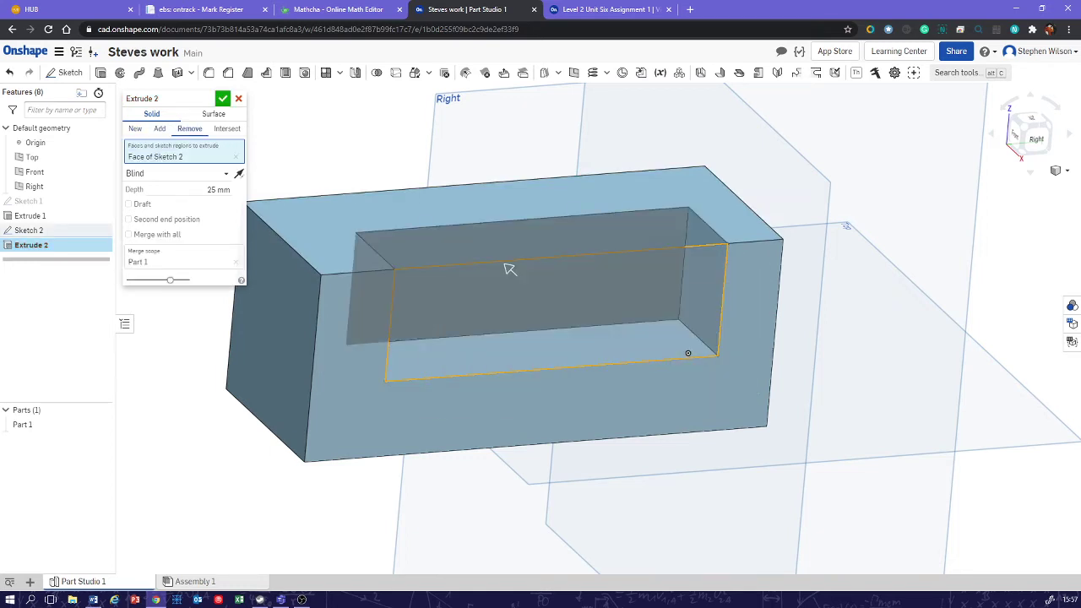
click(223, 173)
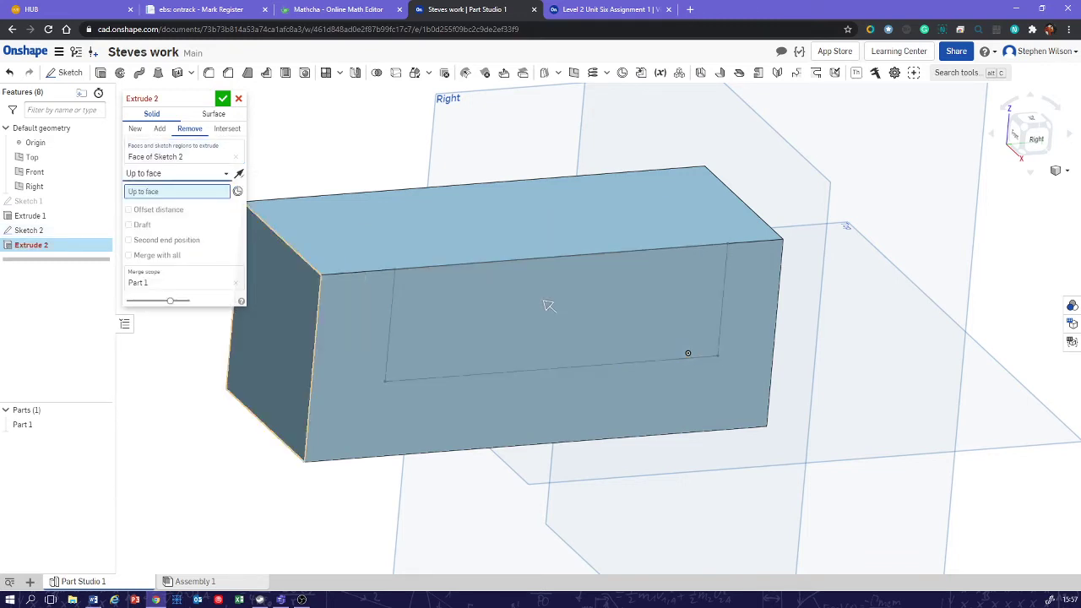
click(177, 173)
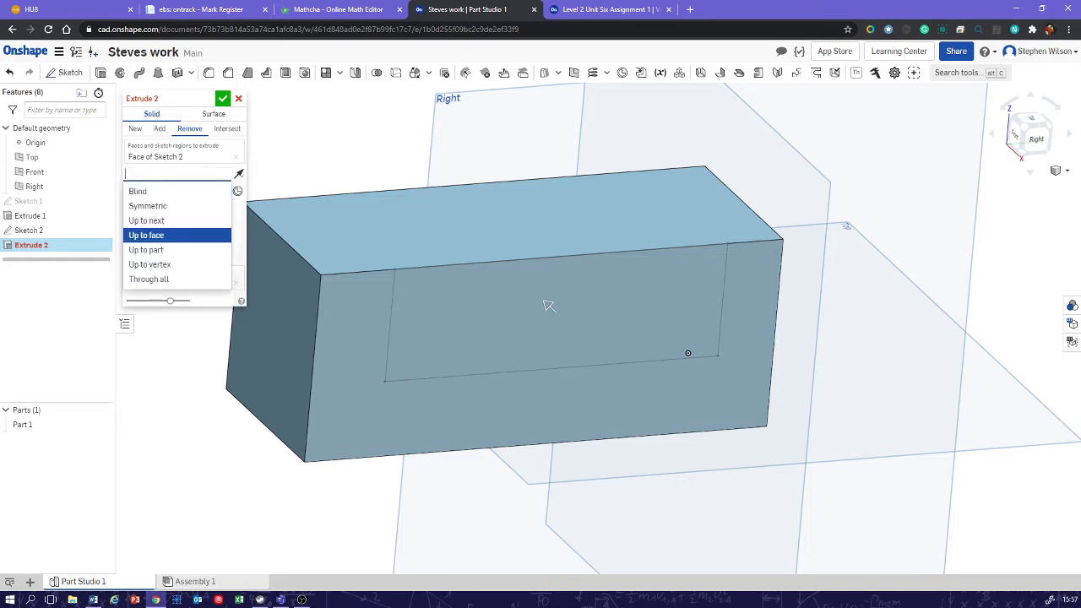
click(169, 235)
right_drag(549, 306, 517, 289)
click(517, 290)
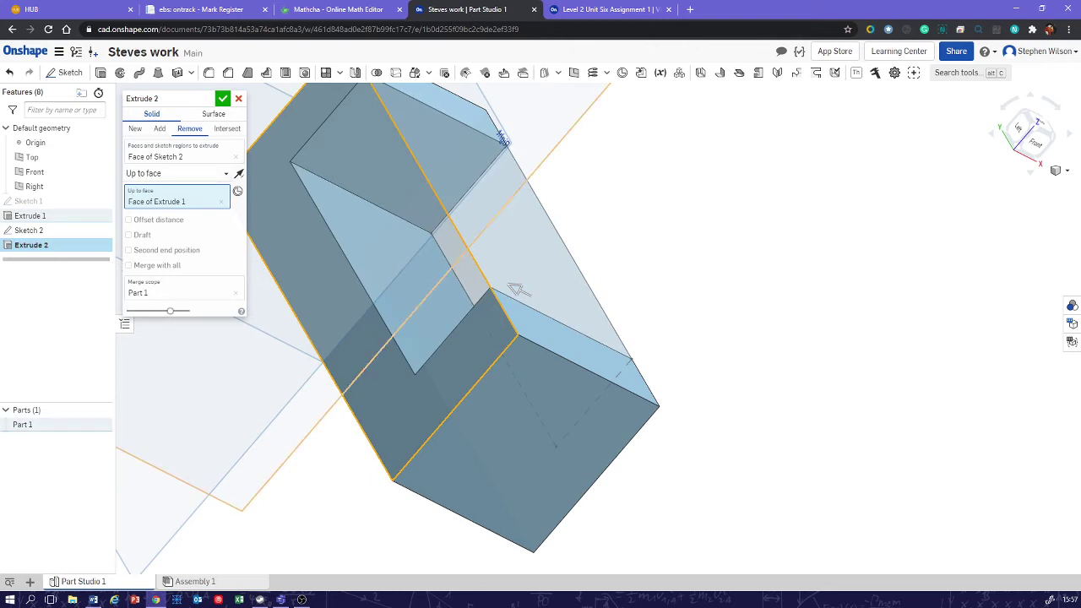
click(222, 98)
right_drag(219, 184, 685, 212)
scroll(652, 232, up, 2)
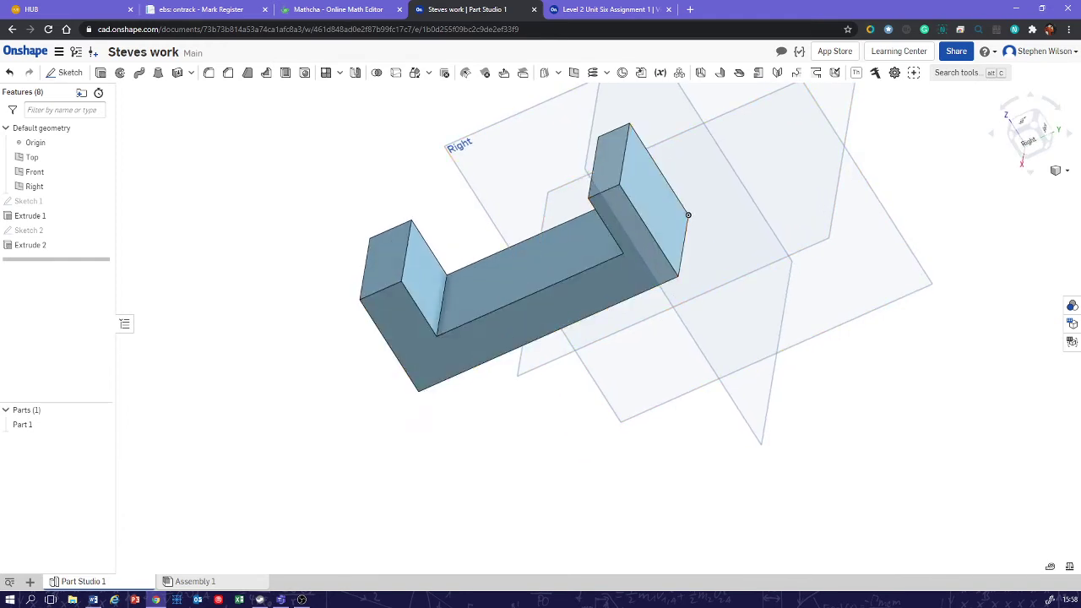
Check the upper slot width in the reference drawing's end view and the slot on the Vice Body model, and return to the part studio.
key(ctrl+Tab)
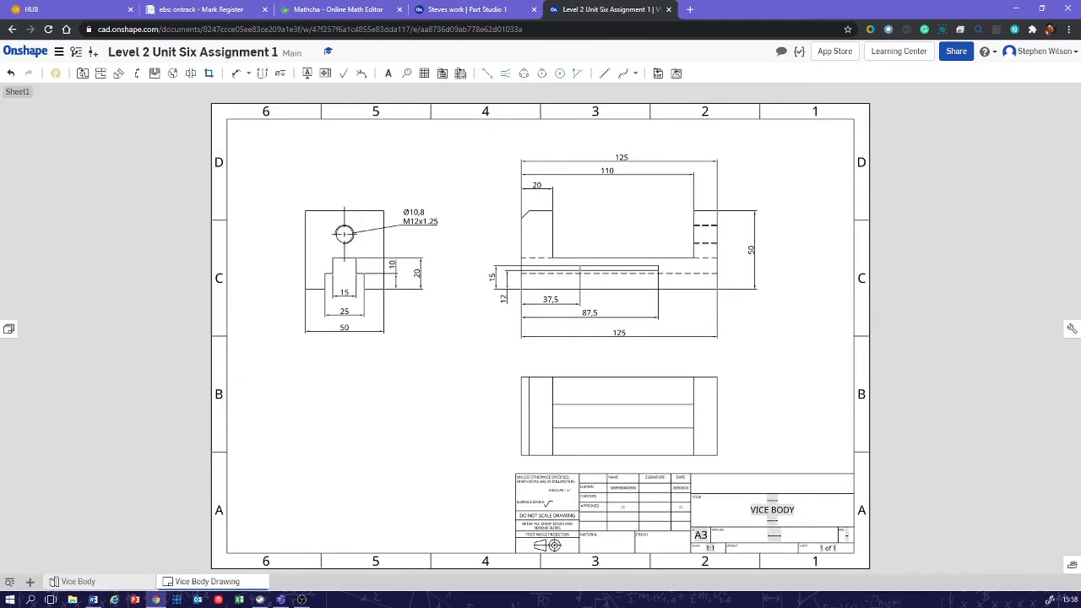
click(343, 292)
key(Escape)
click(78, 581)
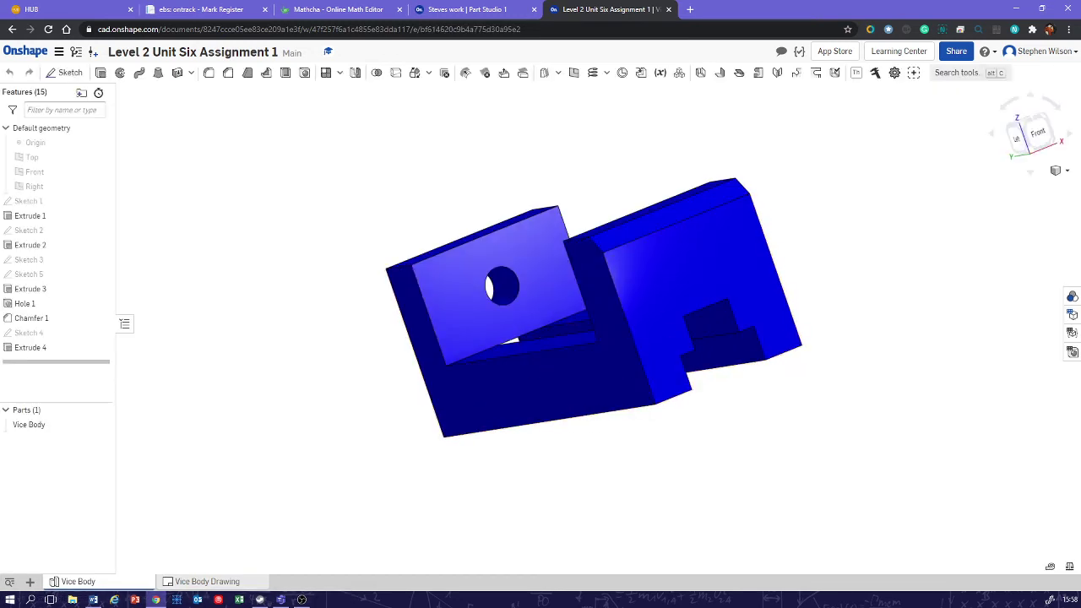
click(207, 581)
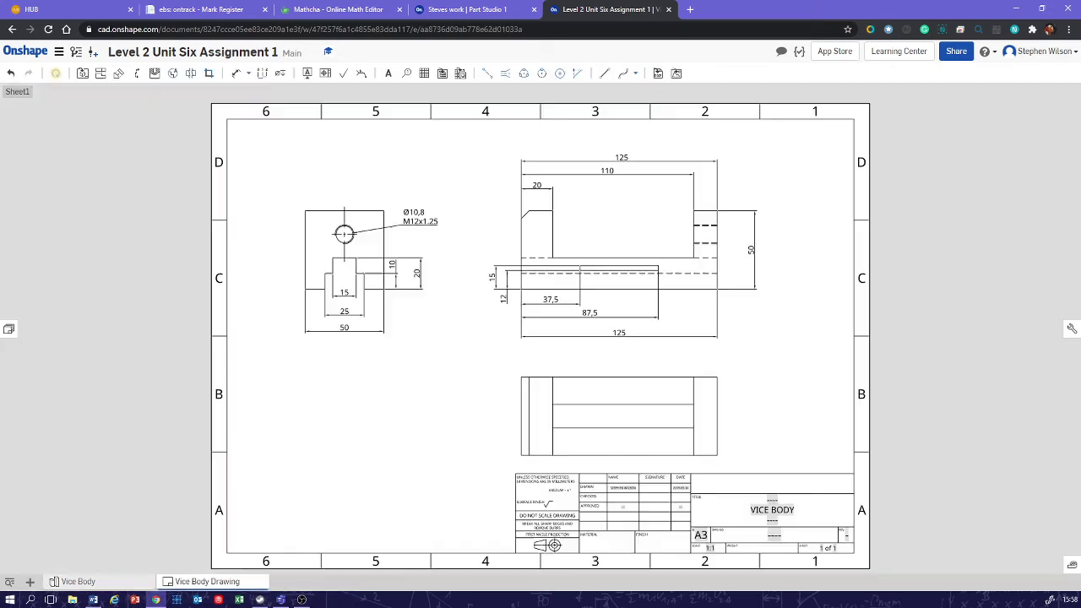
key(ctrl+shift+Tab)
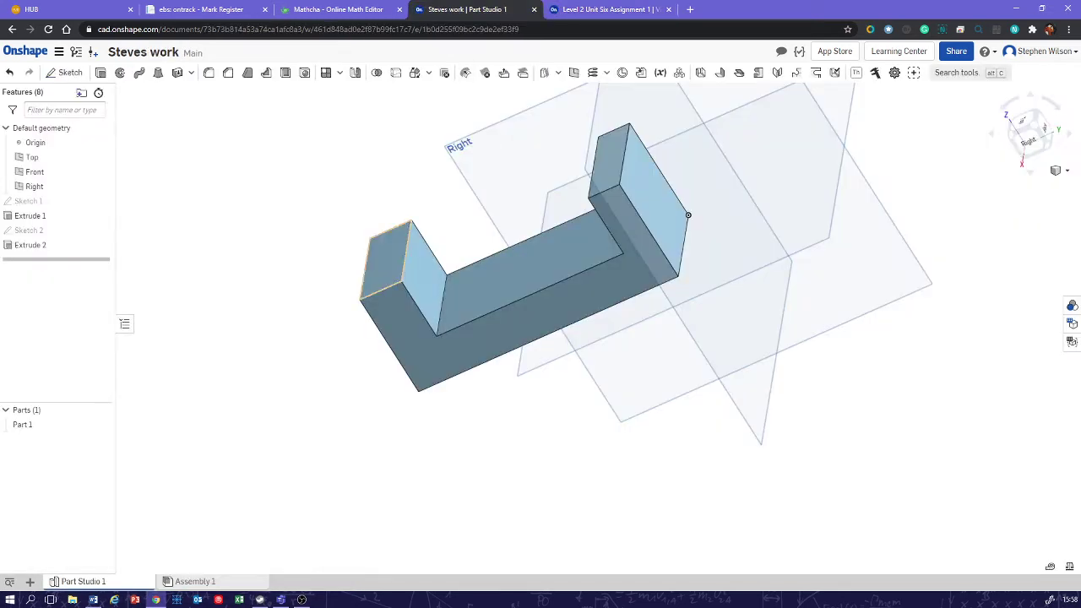
Start a new sketch on the outer end face at the origin end of the body, viewed normal to the face.
key(shift+Right)
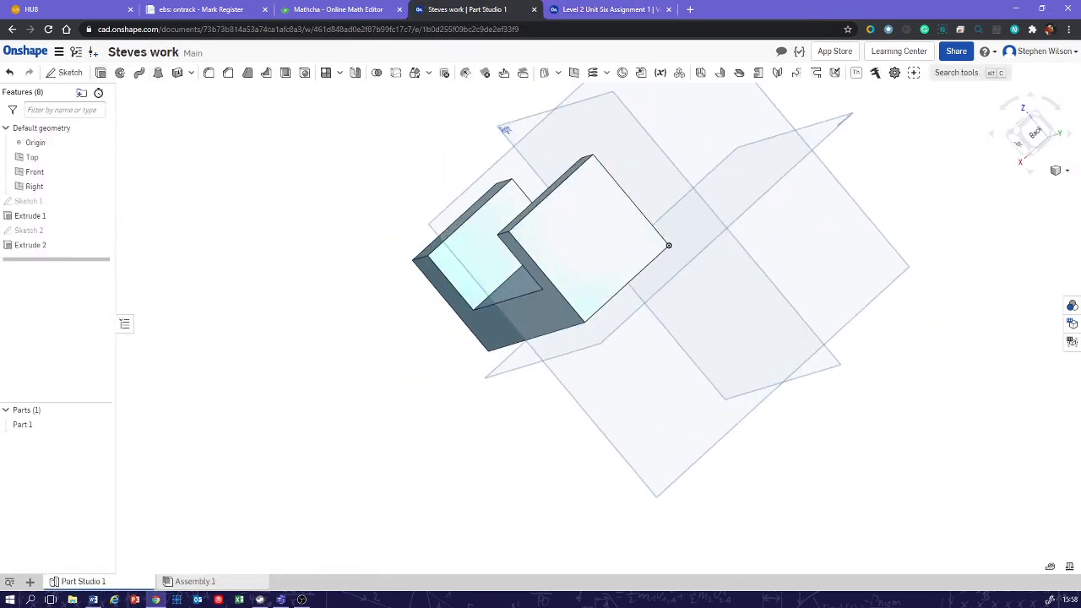
key(shift+s)
click(667, 246)
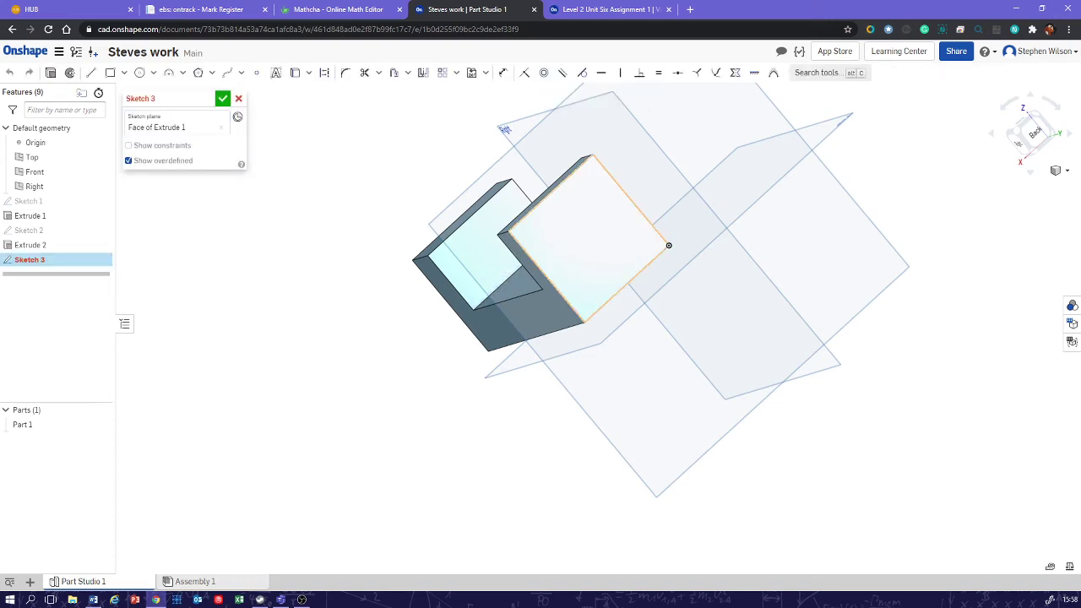
key(n)
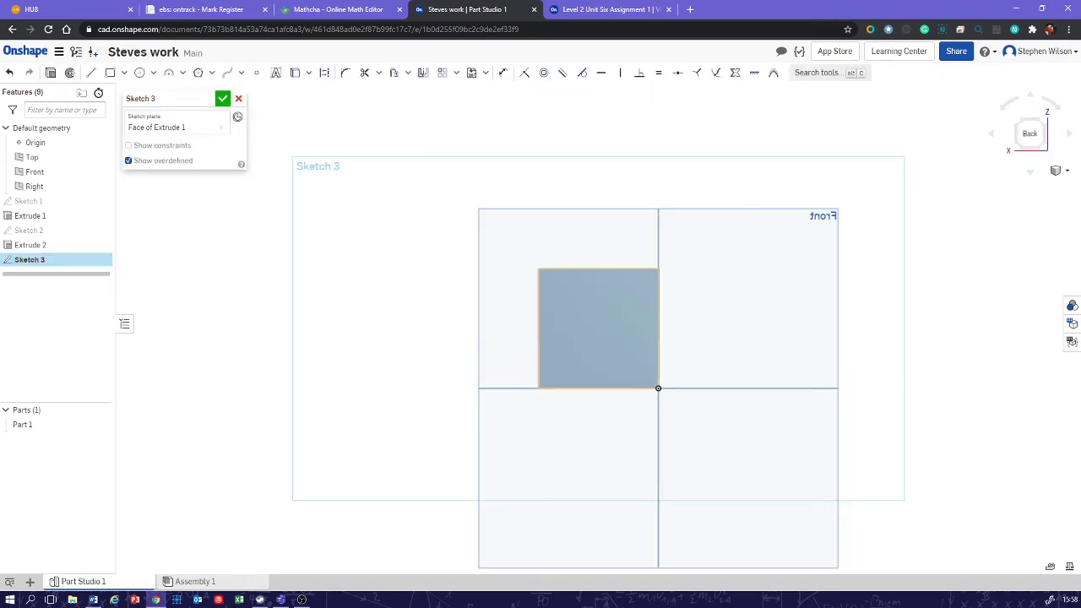
scroll(692, 446, up, 4)
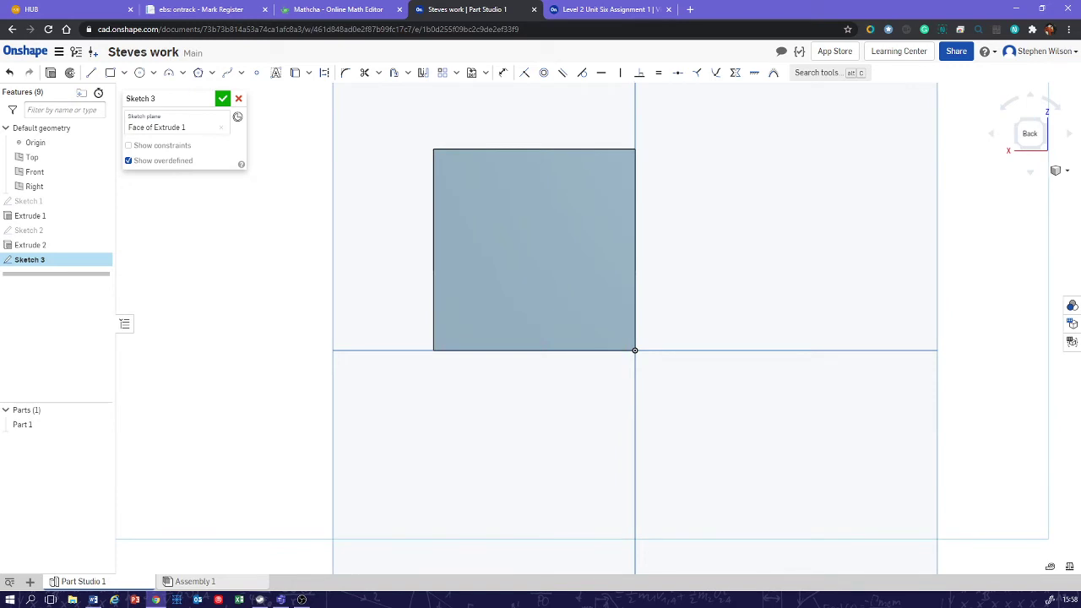
Sketch a closed stepped slot outline rising from the end face's lower edge, about 26 mm wide at the base and narrower above.
click(91, 72)
click(478, 350)
click(478, 305)
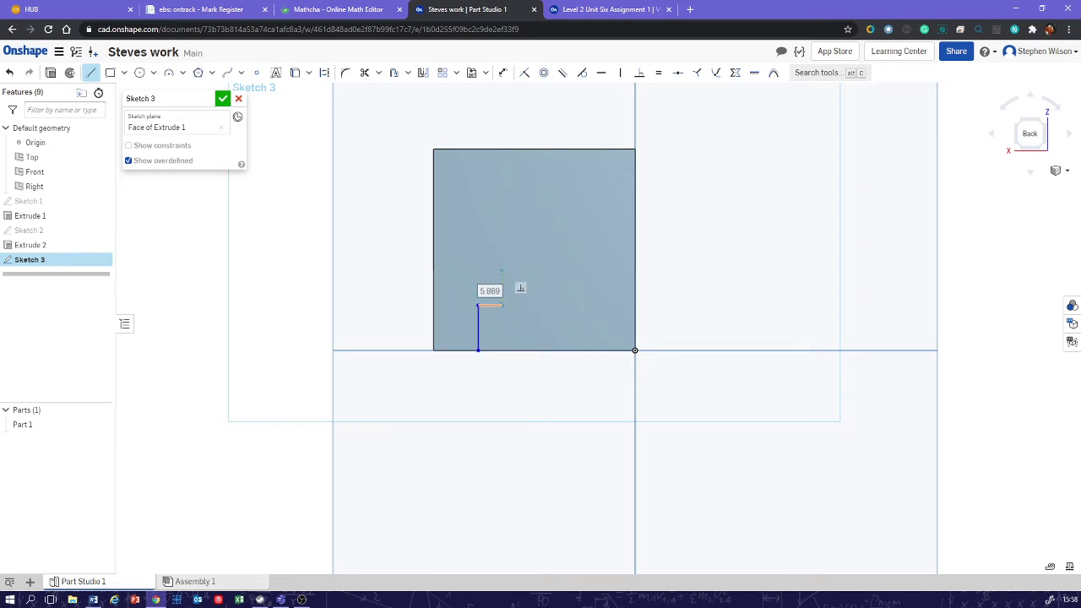
click(502, 305)
click(501, 270)
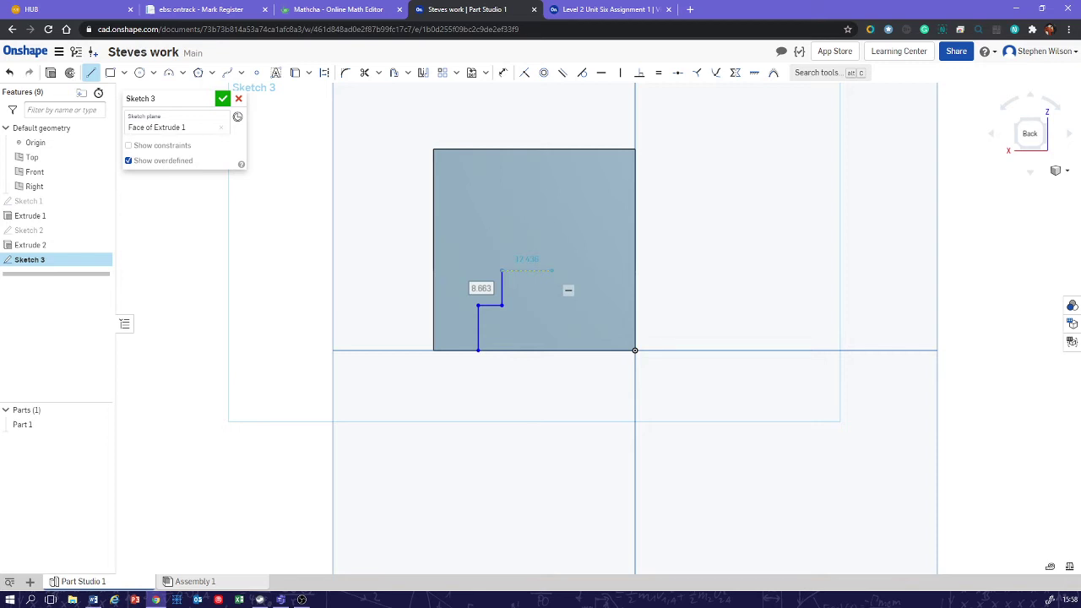
click(552, 270)
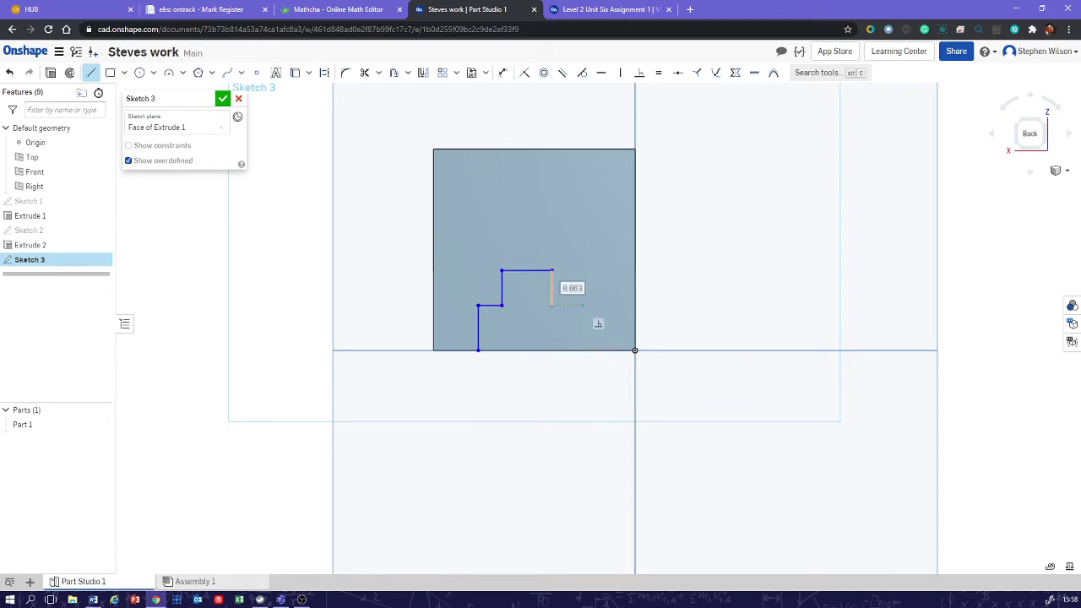
click(552, 305)
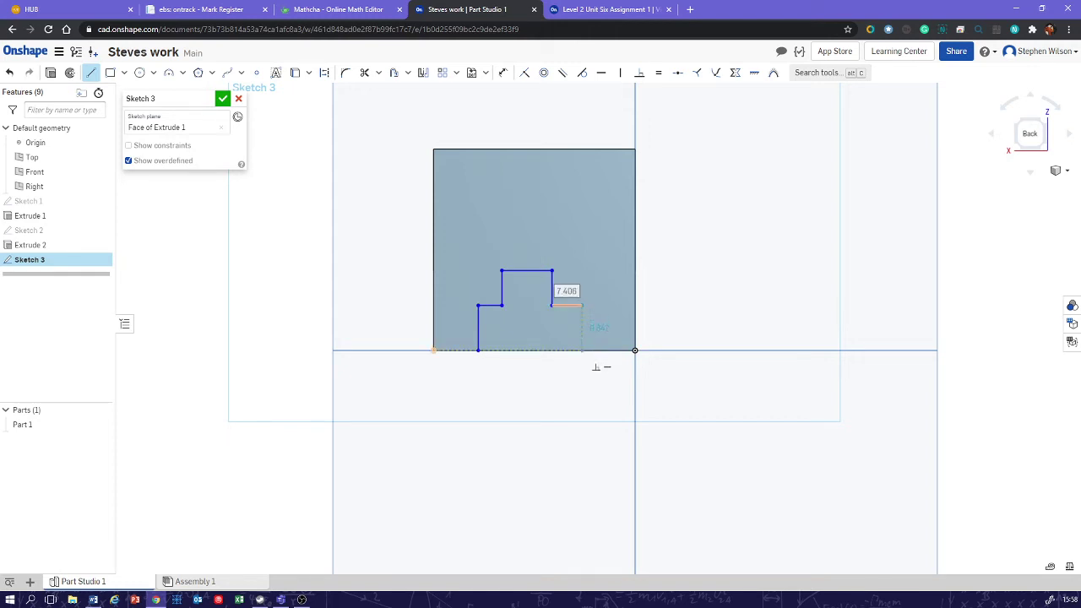
click(581, 304)
click(581, 350)
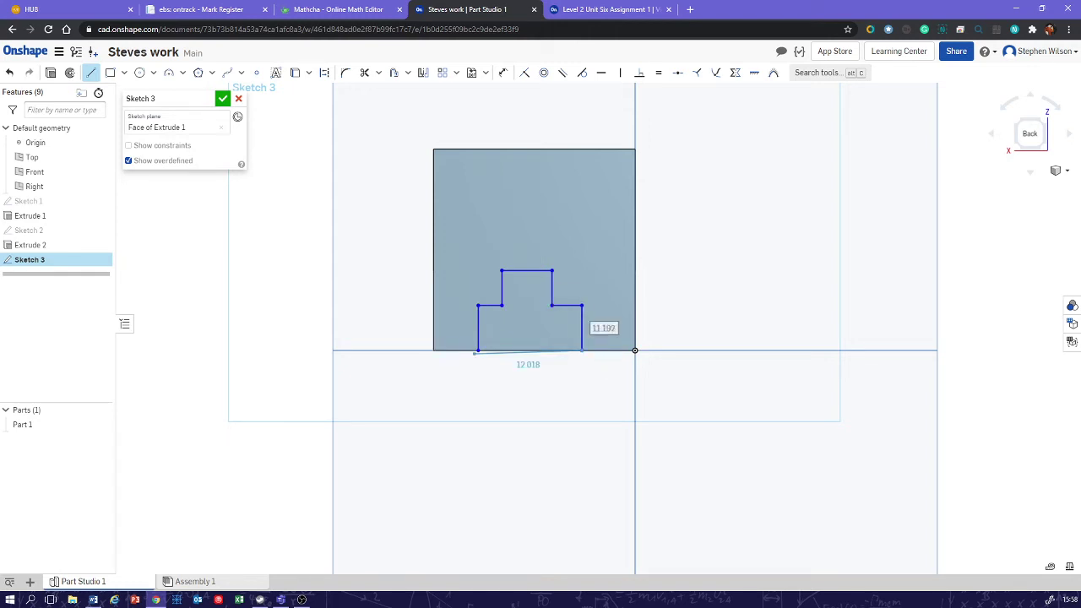
click(496, 367)
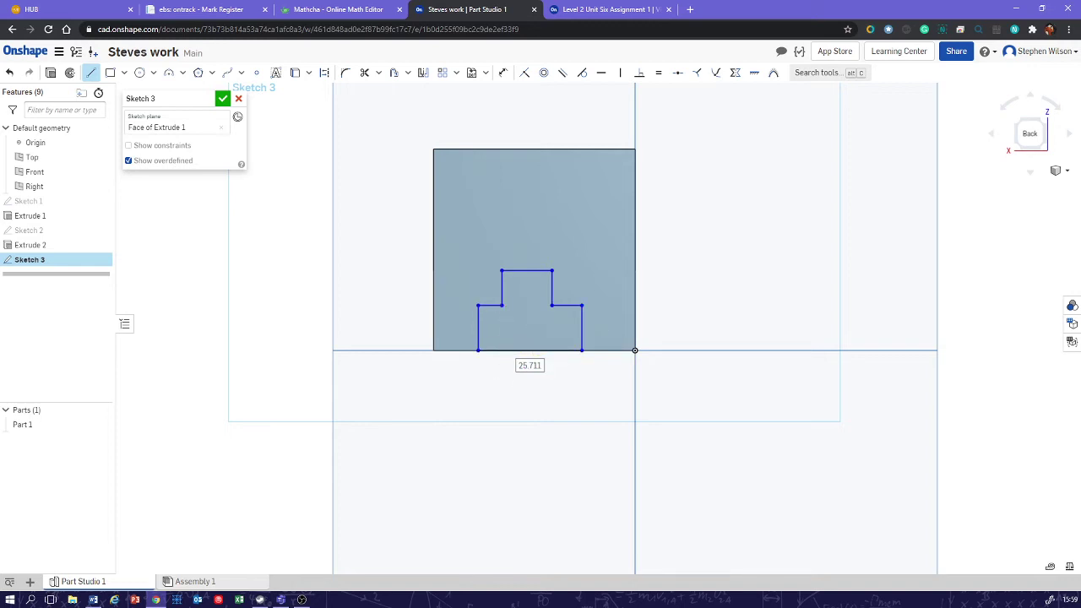
key(Escape)
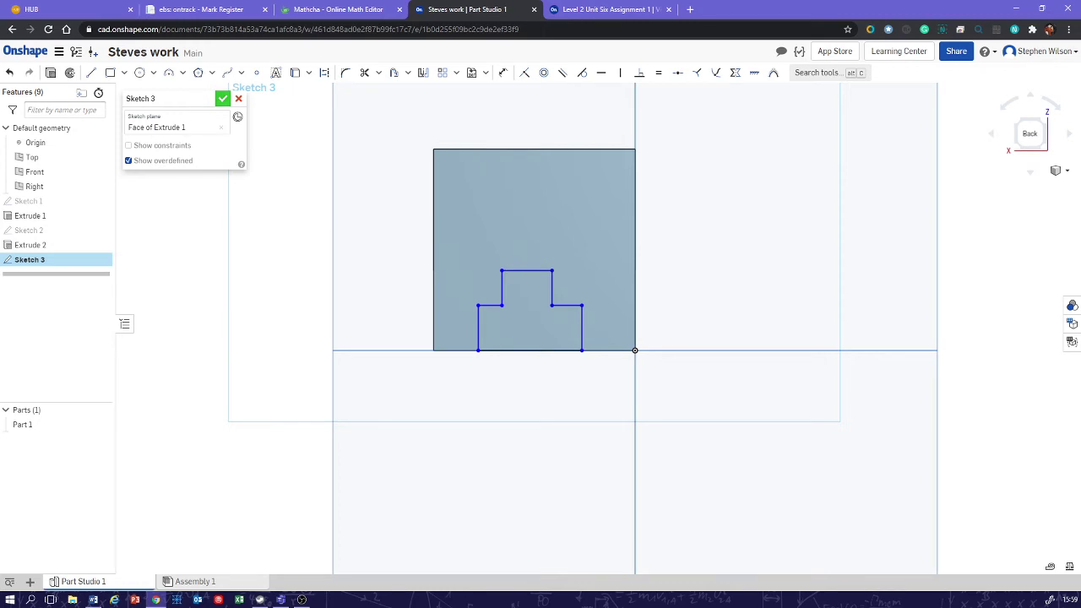
Draw a vertical construction centreline about 61 mm long from the lower edge's midpoint past the face's top edge, and shorten it slightly.
click(91, 72)
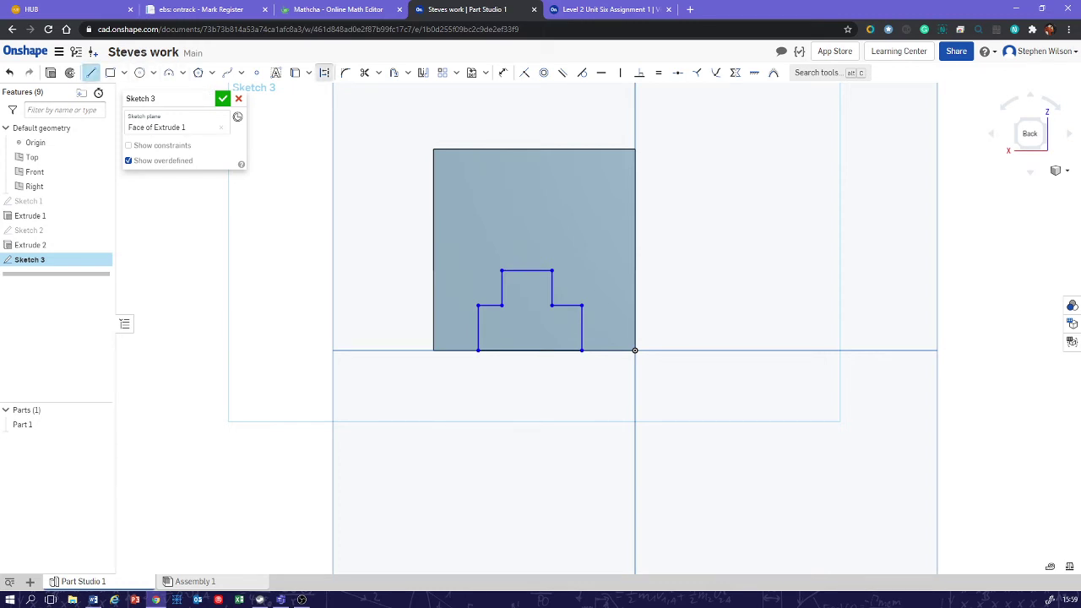
click(324, 72)
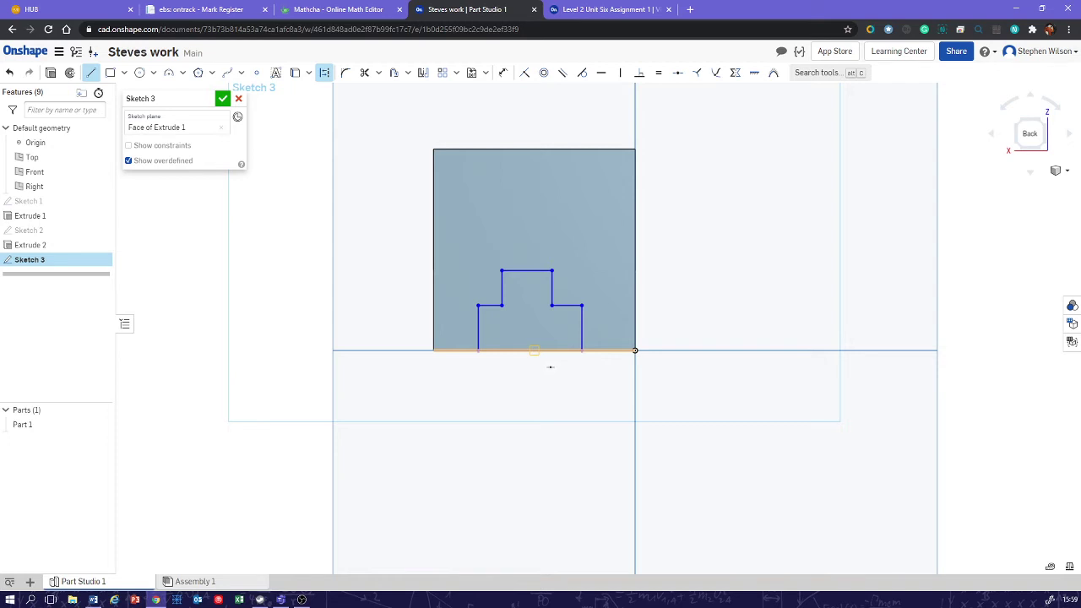
click(534, 350)
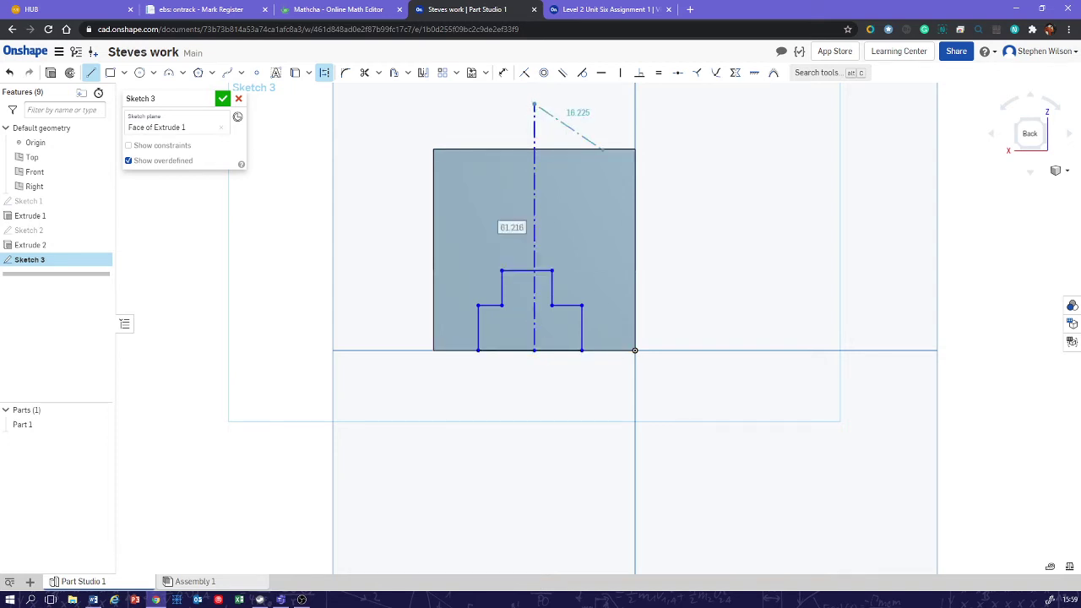
click(534, 106)
key(Escape)
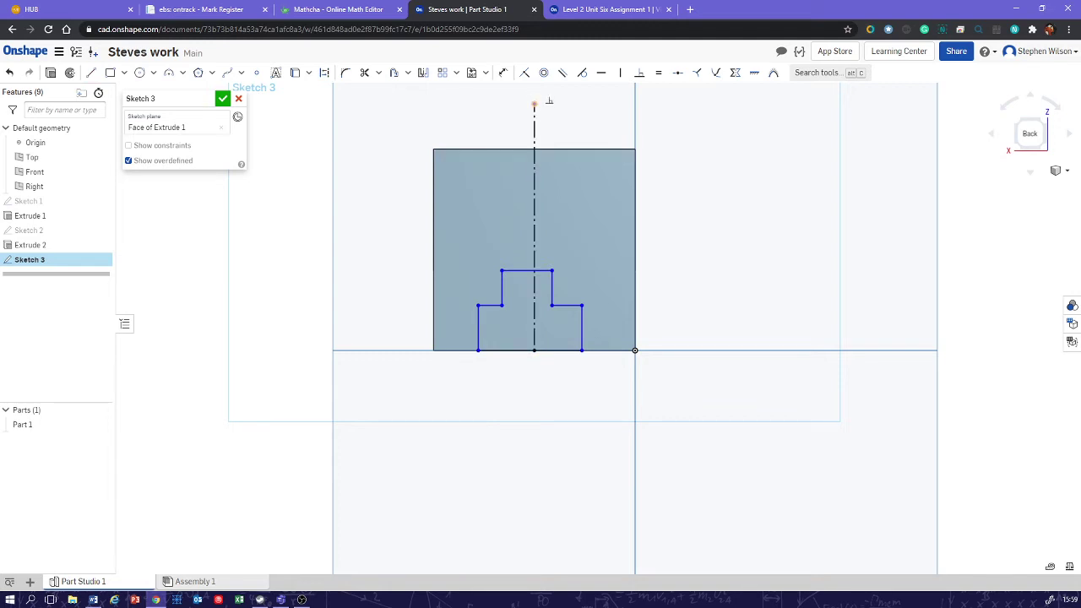
drag(533, 105, 534, 111)
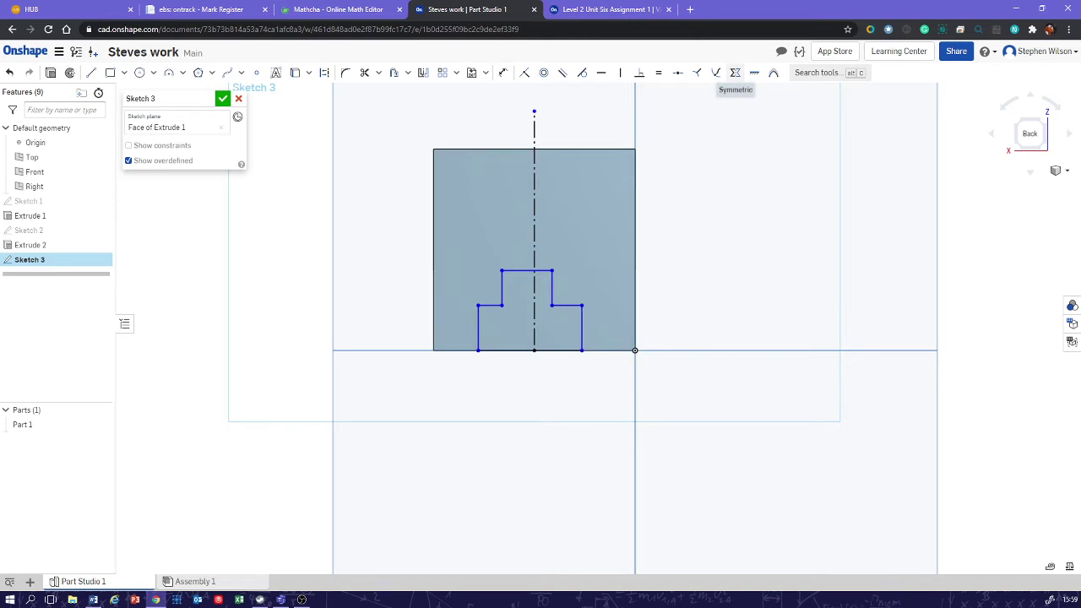
Make the slot's lower vertical sides and its upper vertical sides symmetric about the construction centreline.
click(734, 73)
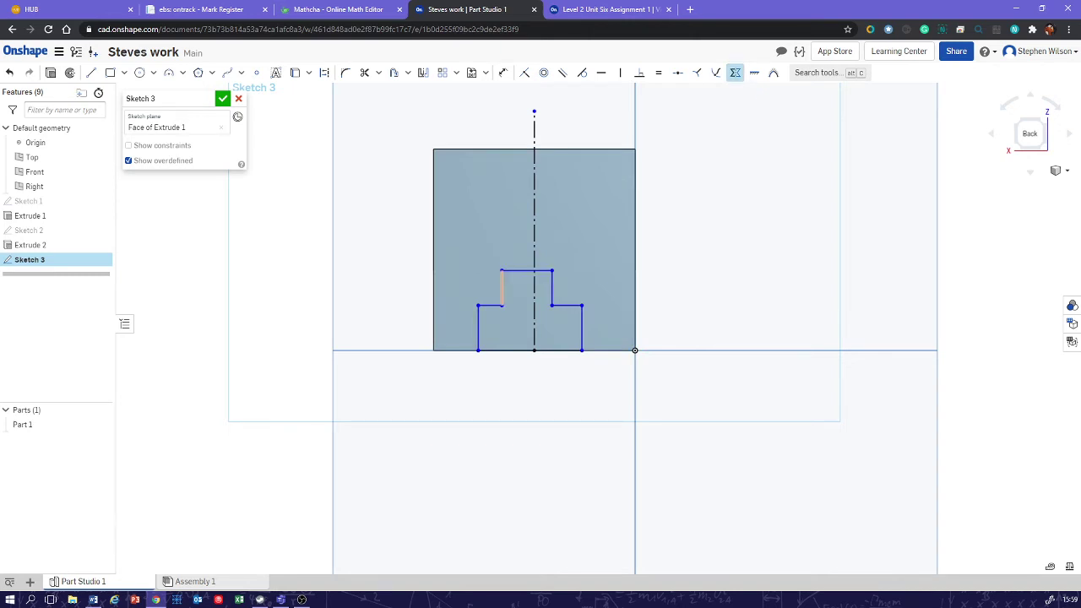
click(478, 328)
click(534, 327)
click(582, 329)
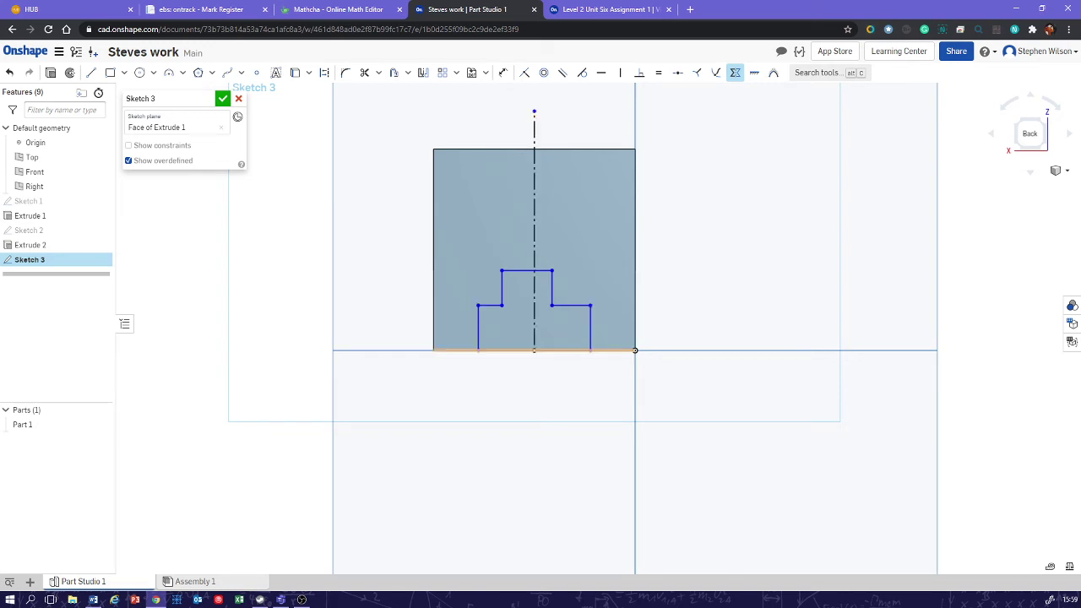
click(502, 289)
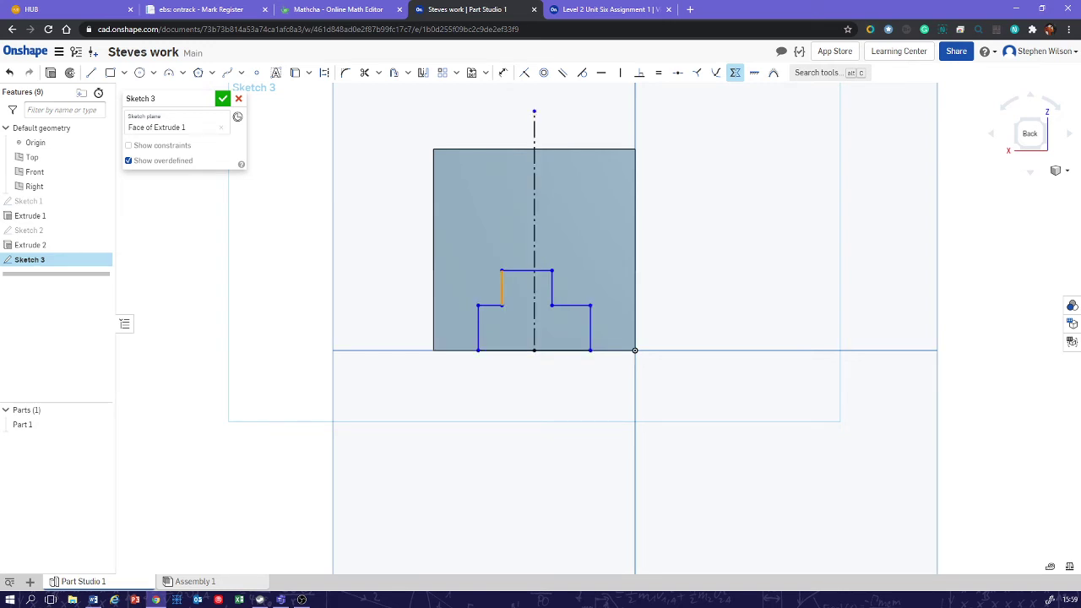
click(534, 257)
click(552, 288)
Check the slot widths in the reference drawing, and dimension the slot's lower width as 25 mm below the block.
key(ctrl+Tab)
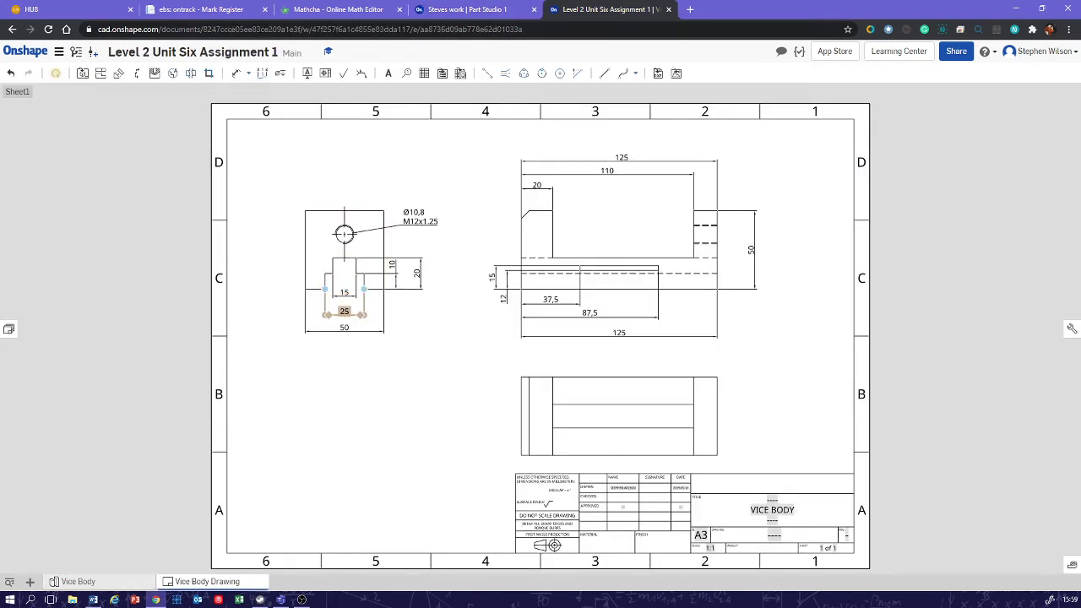
click(470, 9)
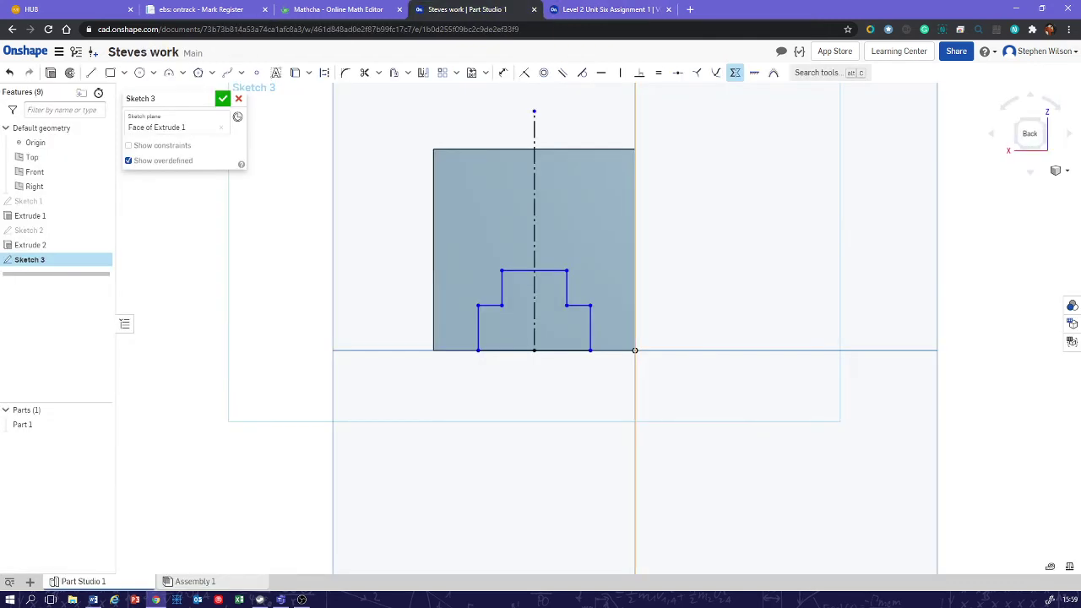
click(503, 73)
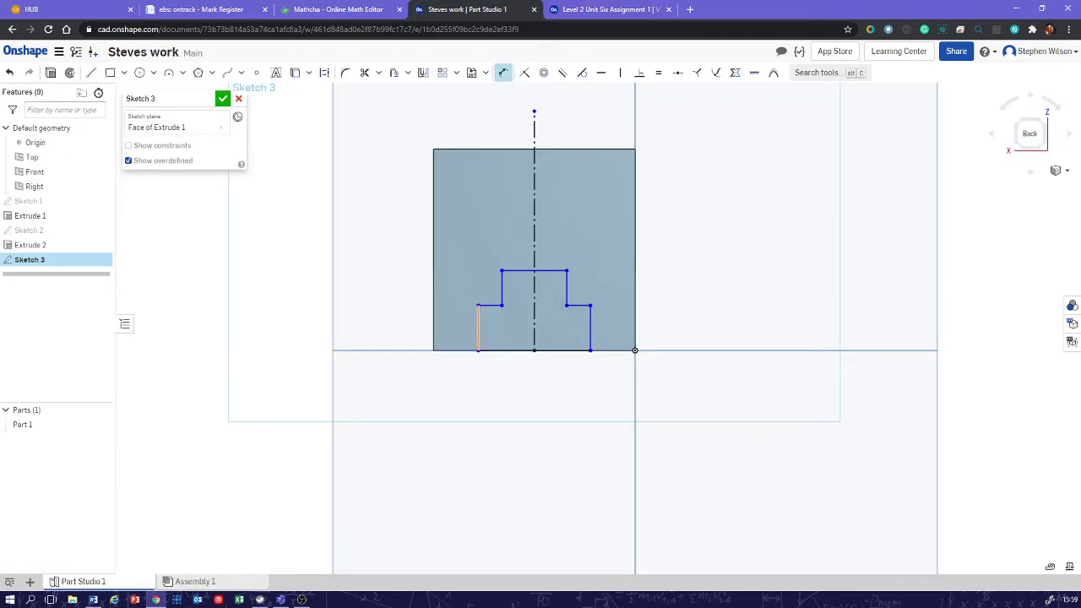
click(478, 328)
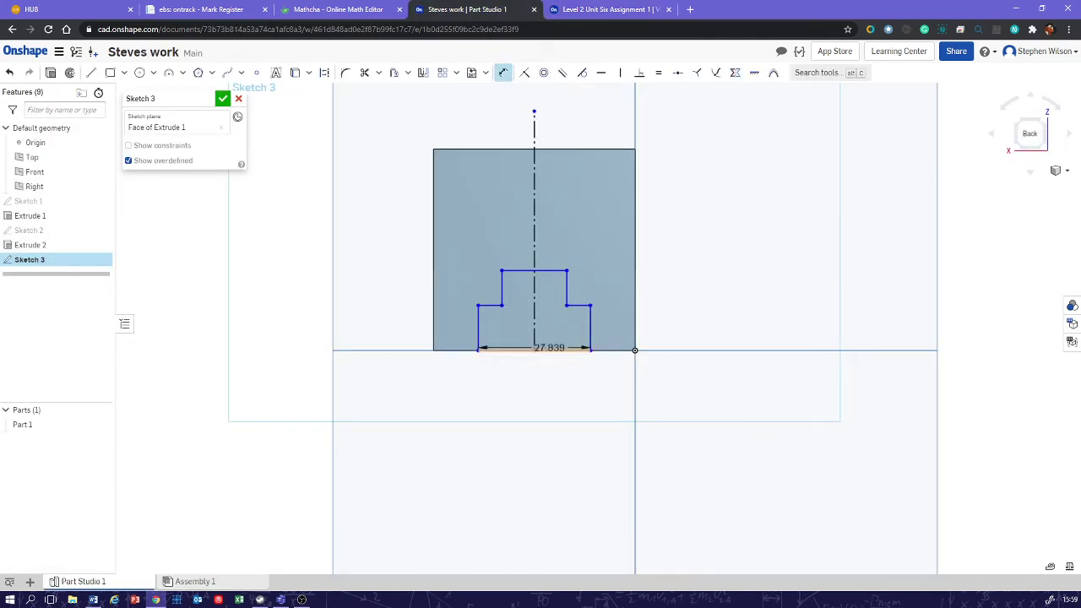
click(549, 351)
click(534, 393)
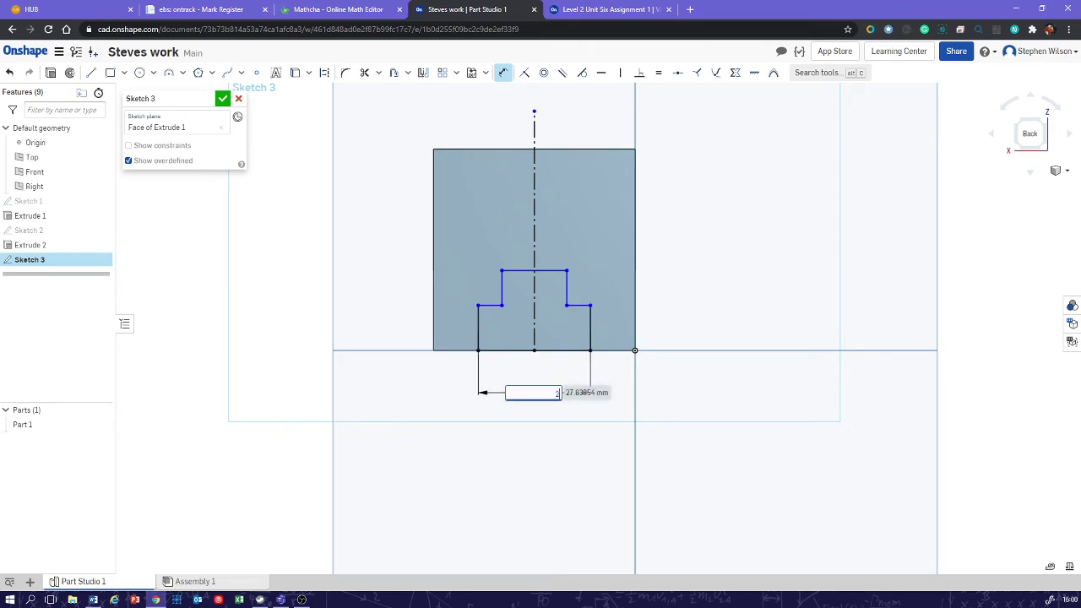
text(25)
key(Return)
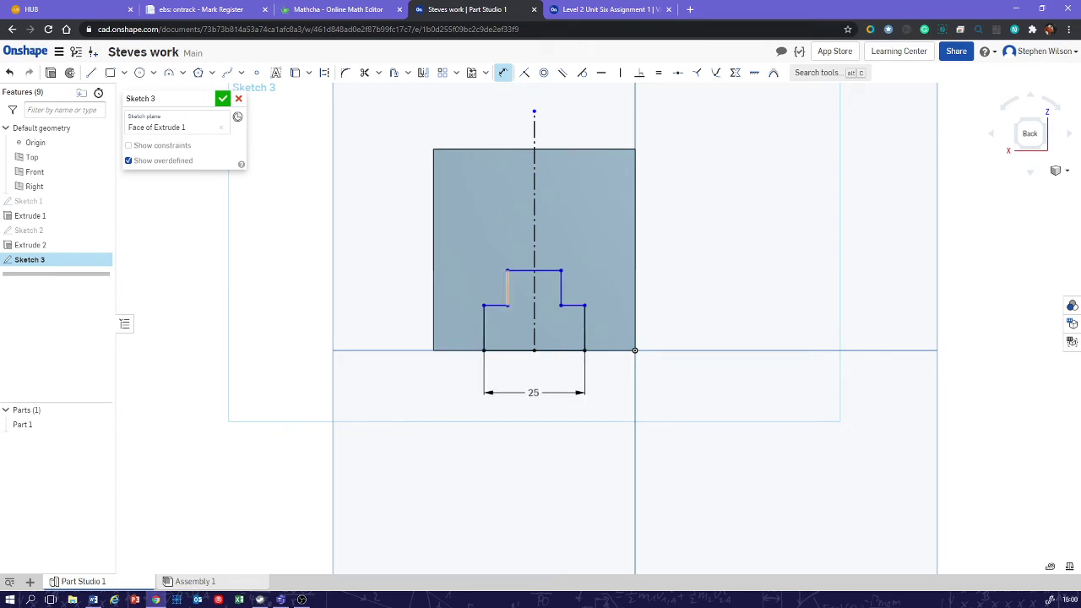
Dimension the slot's narrower upper width as 15 mm, placed between the block and the 25 mm dimension.
click(506, 287)
click(536, 377)
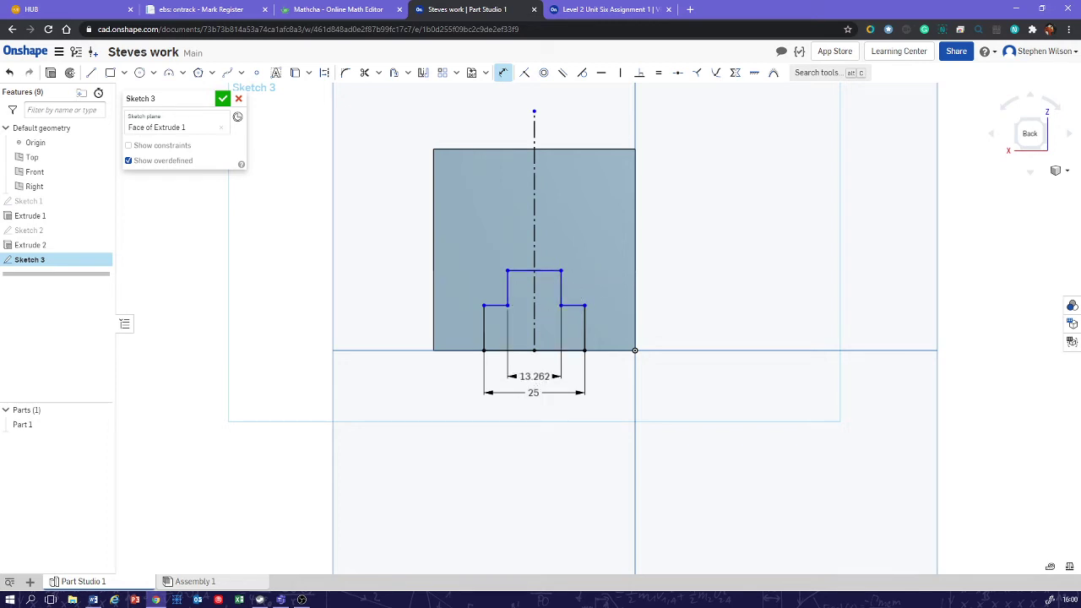
text(15)
key(Return)
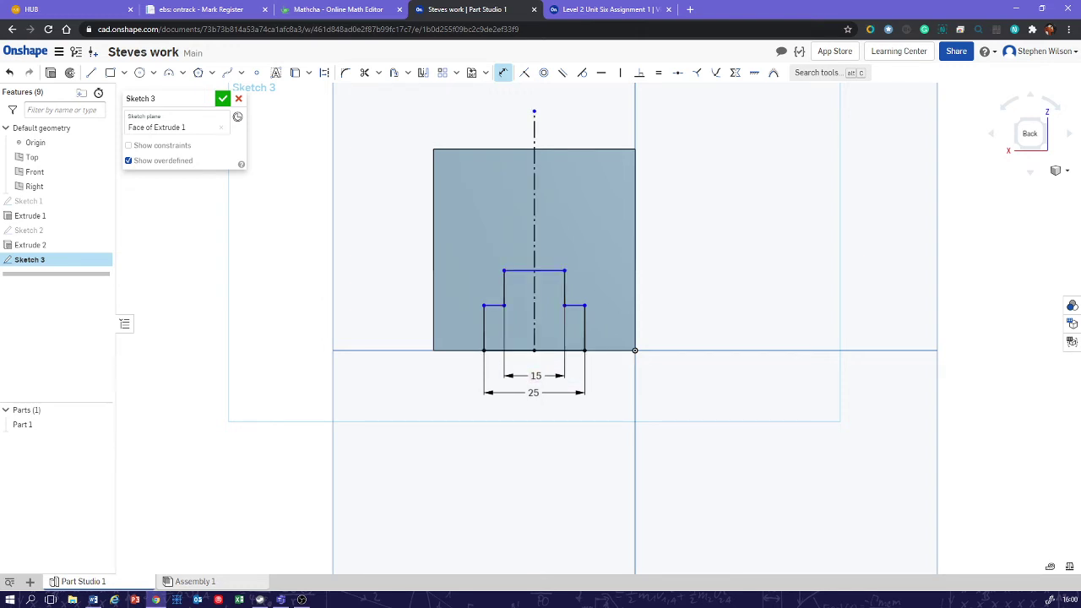
Raise the slot's top edge slightly, and dimension the lower step's height as 10 mm according to the reference drawing.
key(Escape)
mouse_move(533, 271)
mouse_down()
mouse_move(534, 217)
mouse_move(534, 259)
mouse_up()
click(503, 72)
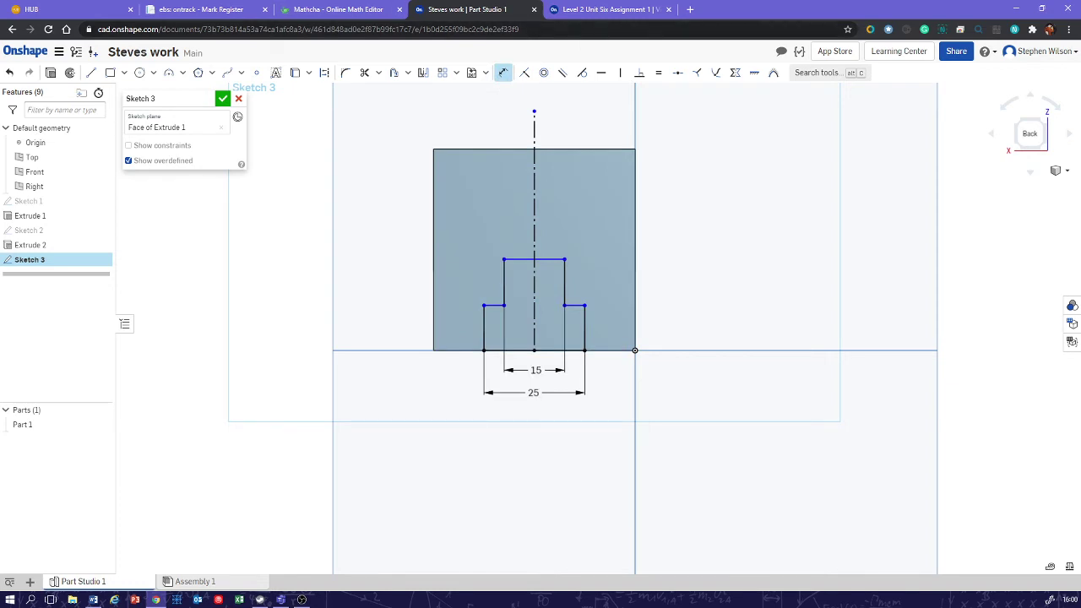
key(ctrl+Tab)
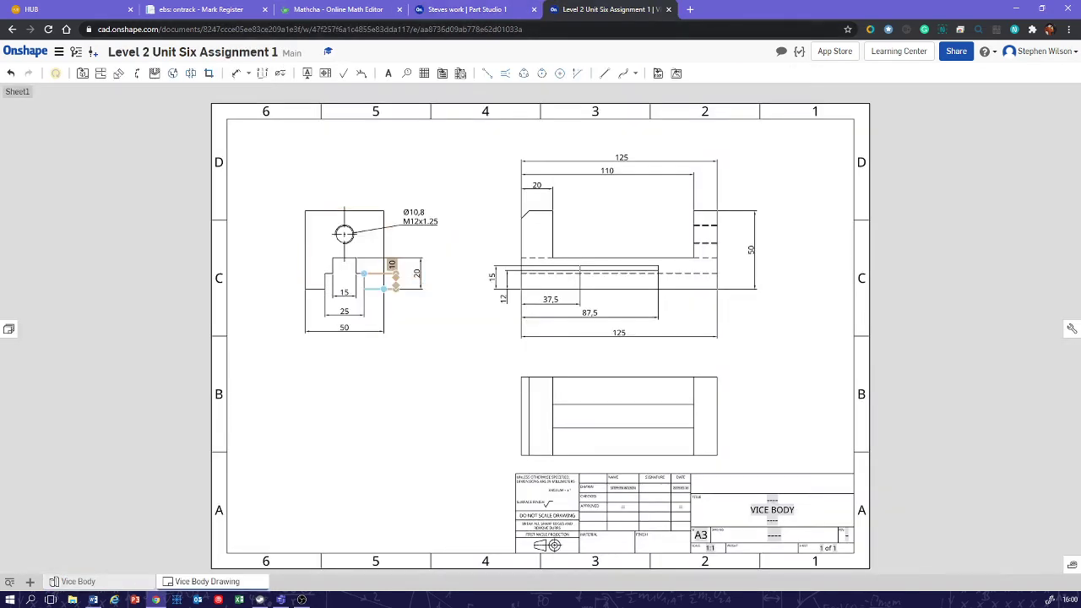
key(ctrl+shift+Tab)
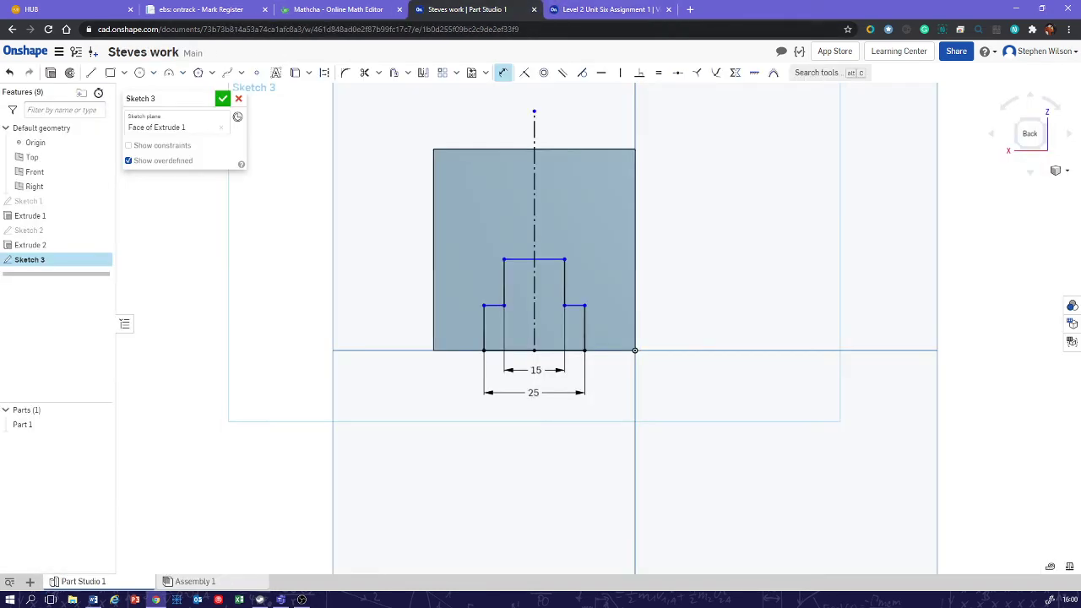
click(584, 328)
click(680, 328)
text(10)
key(Return)
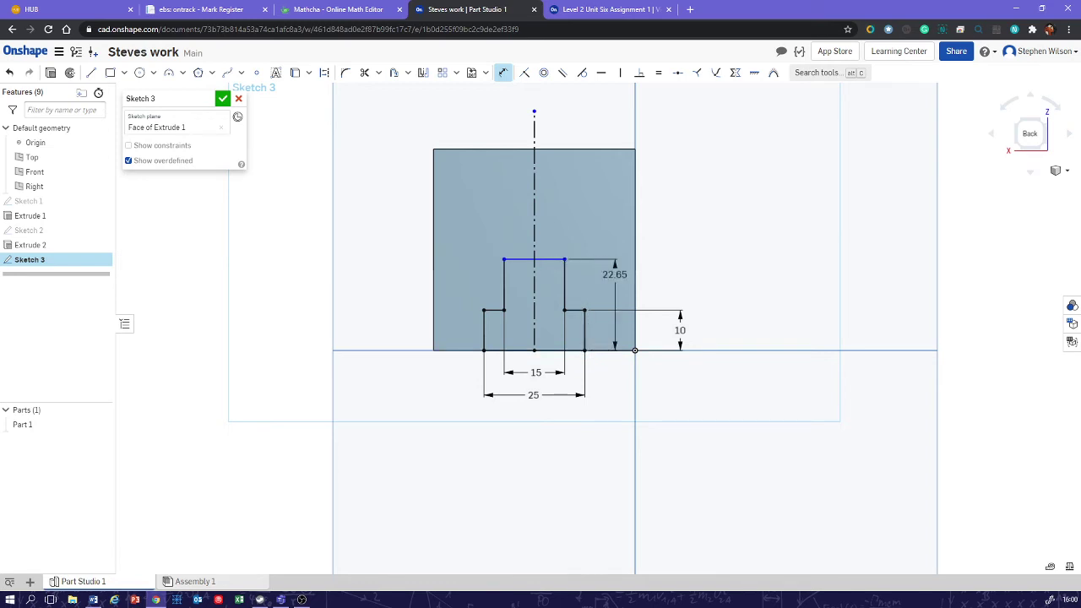
Dimension the slot's overall height as 20 mm, outside the 10 mm dimension, and finish the sketch.
click(712, 304)
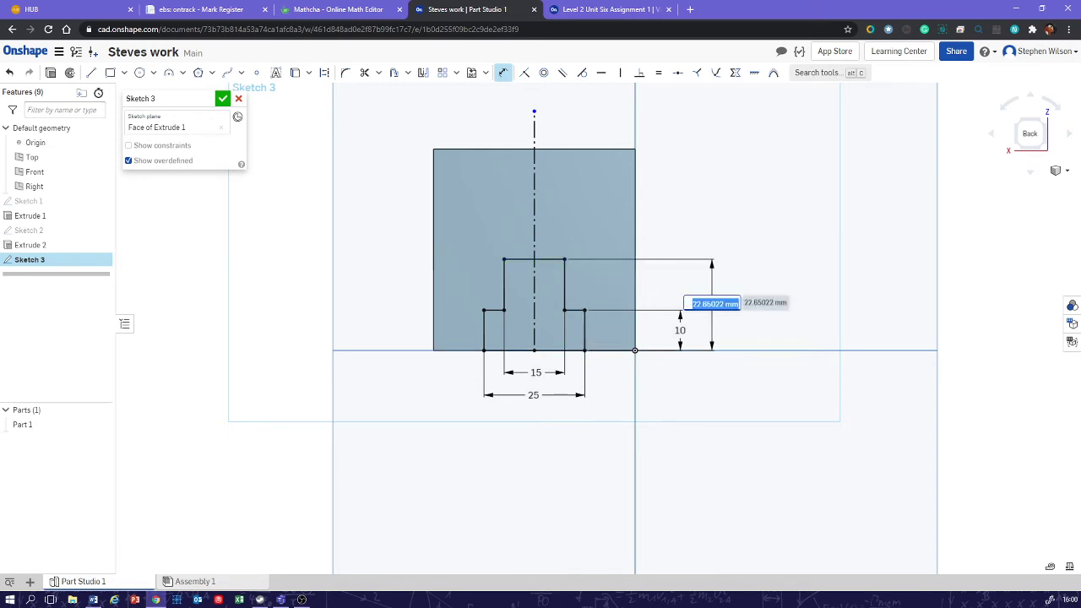
text(20)
key(Return)
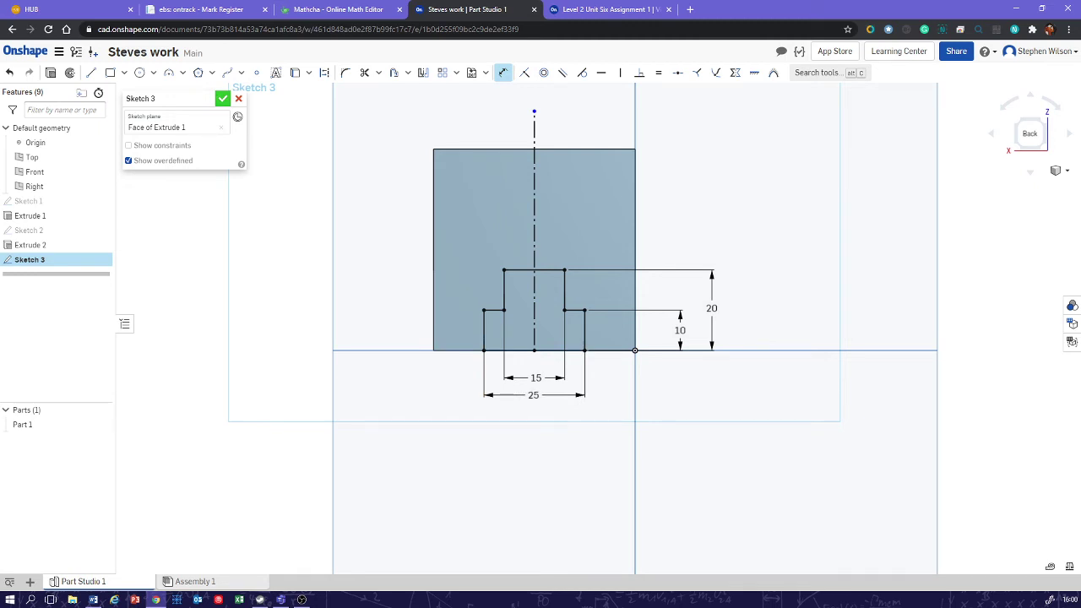
click(222, 99)
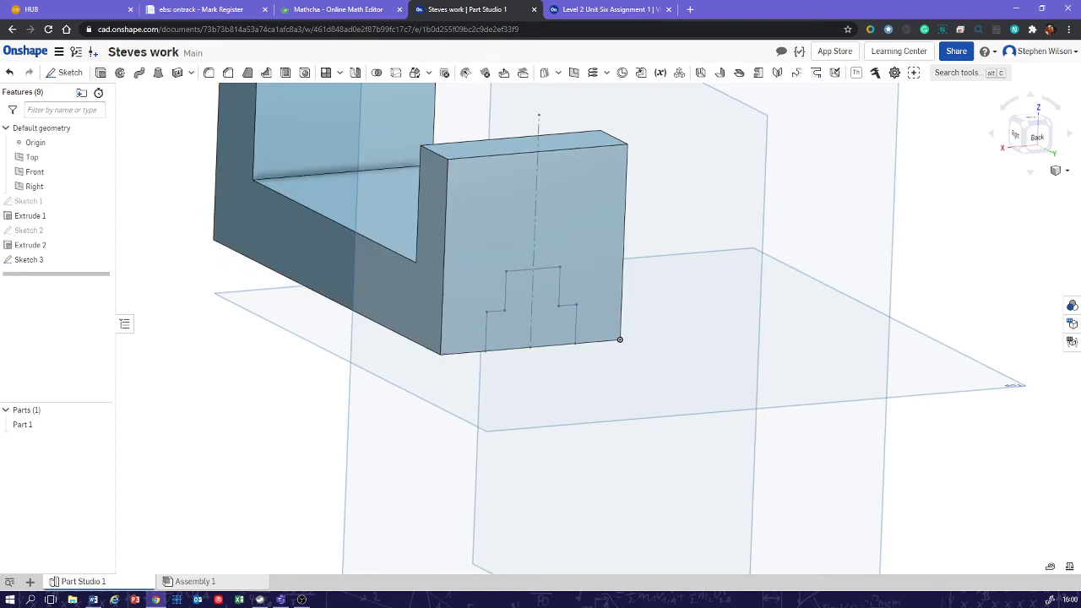
Cut the stepped slot profile through the whole body with a Remove extrude set to Through all.
click(101, 73)
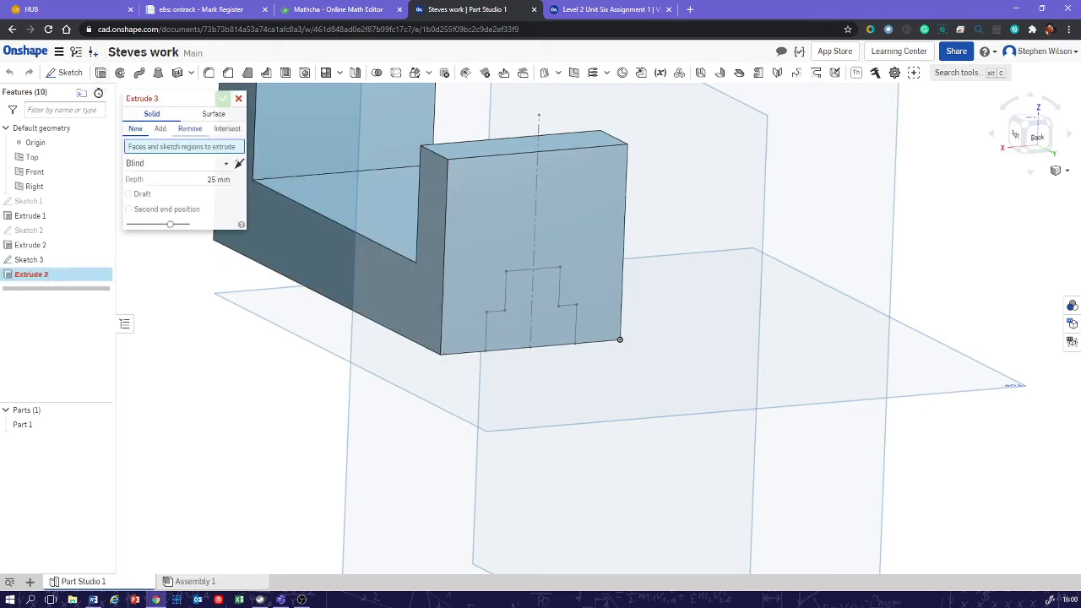
click(190, 128)
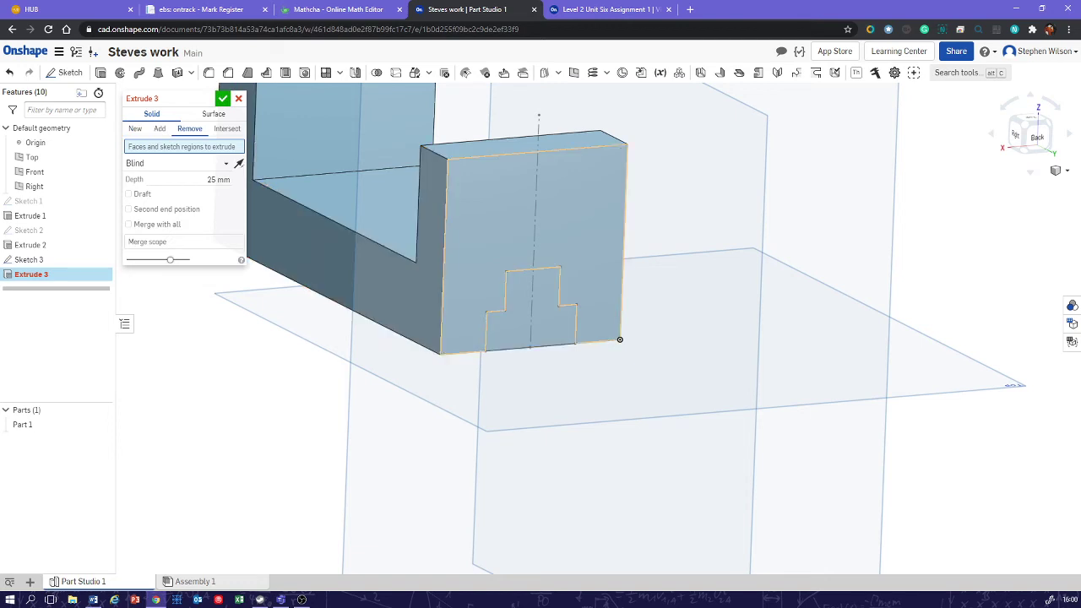
click(536, 325)
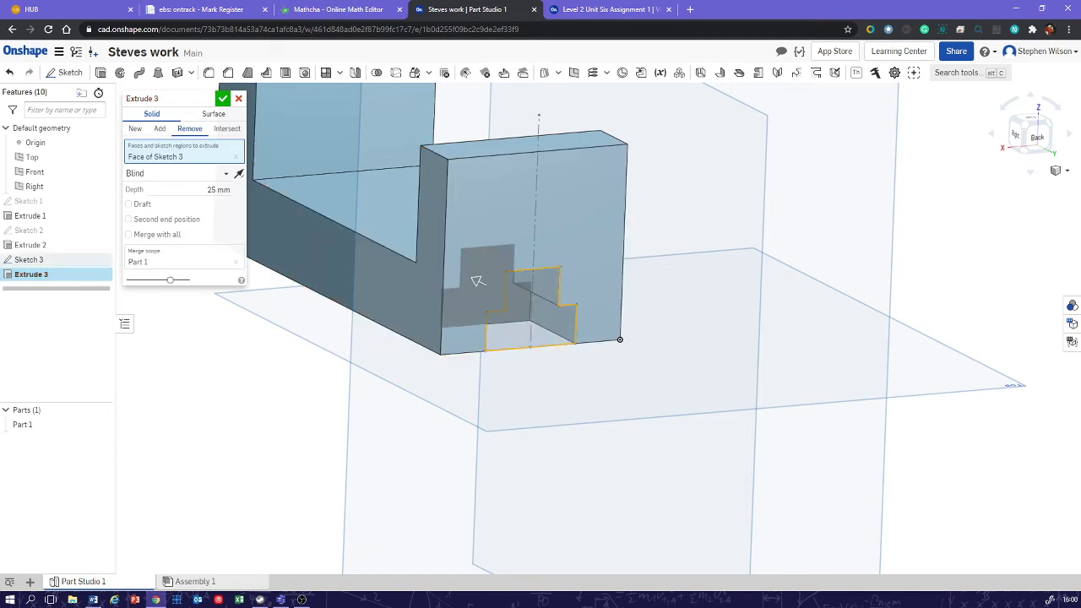
click(177, 173)
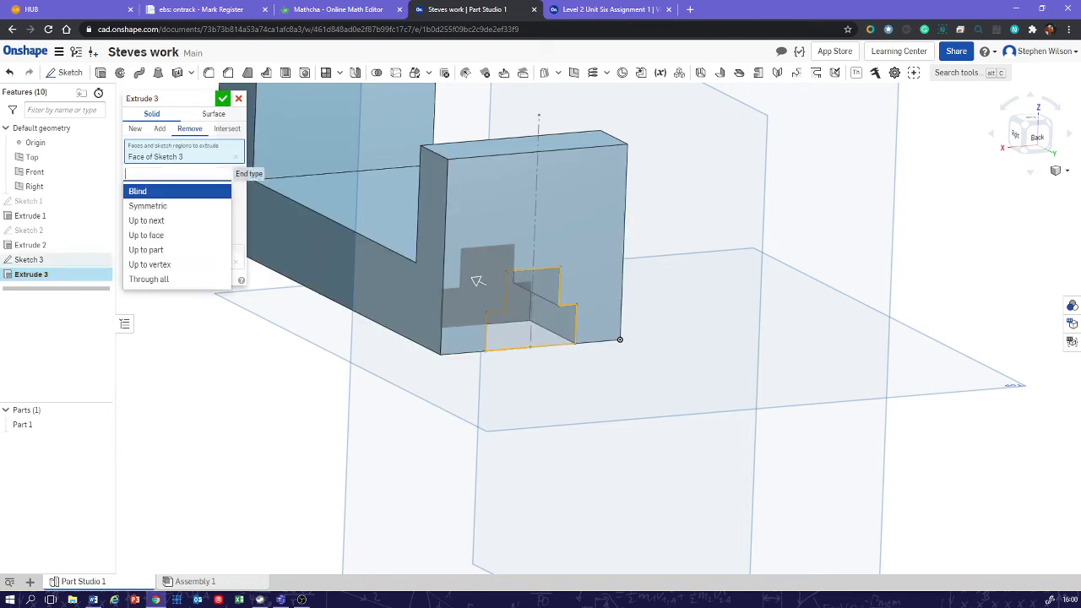
click(149, 279)
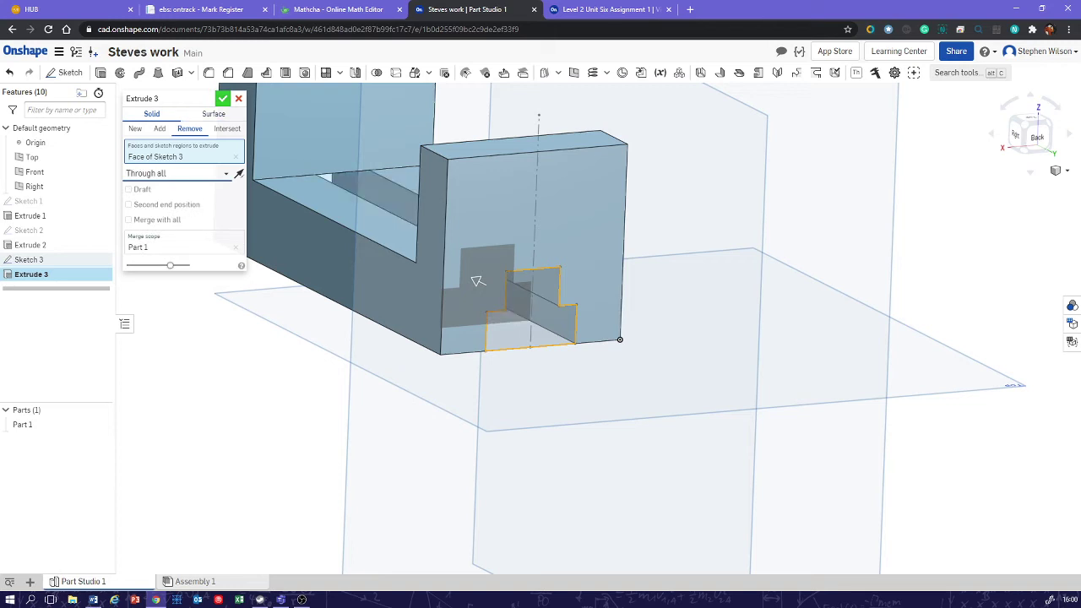
click(222, 98)
Check the reference drawing for the tapped hole, and start a sketch on the inner face of the upright nearest the origin.
scroll(287, 321, down, 5)
right_drag(287, 321, 540, 309)
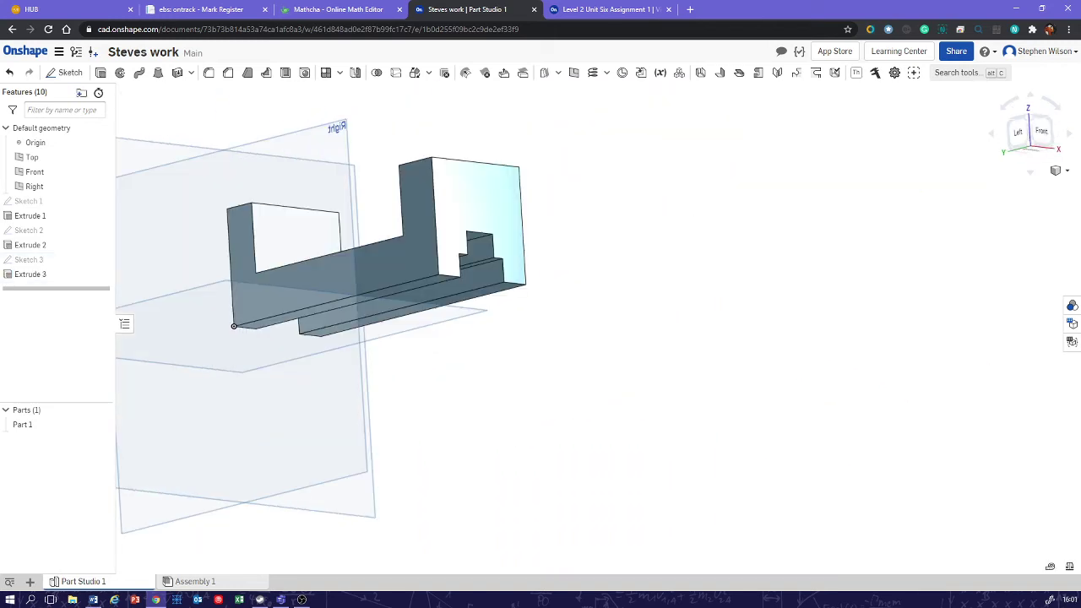
right_drag(540, 308, 604, 371)
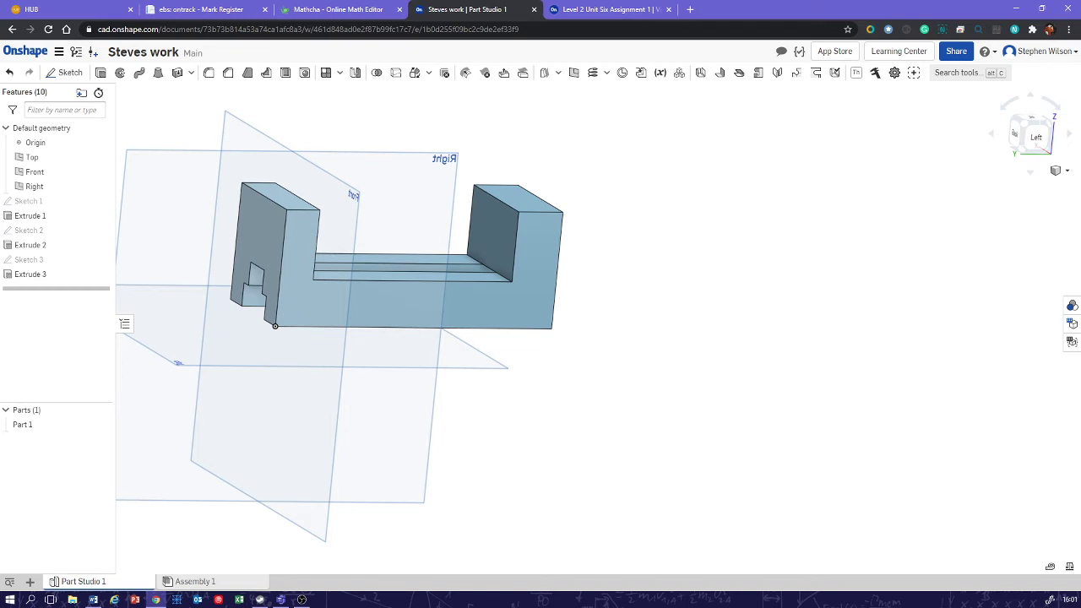
mouse_move(541, 212)
right_down()
mouse_move(532, 221)
mouse_move(519, 213)
right_up()
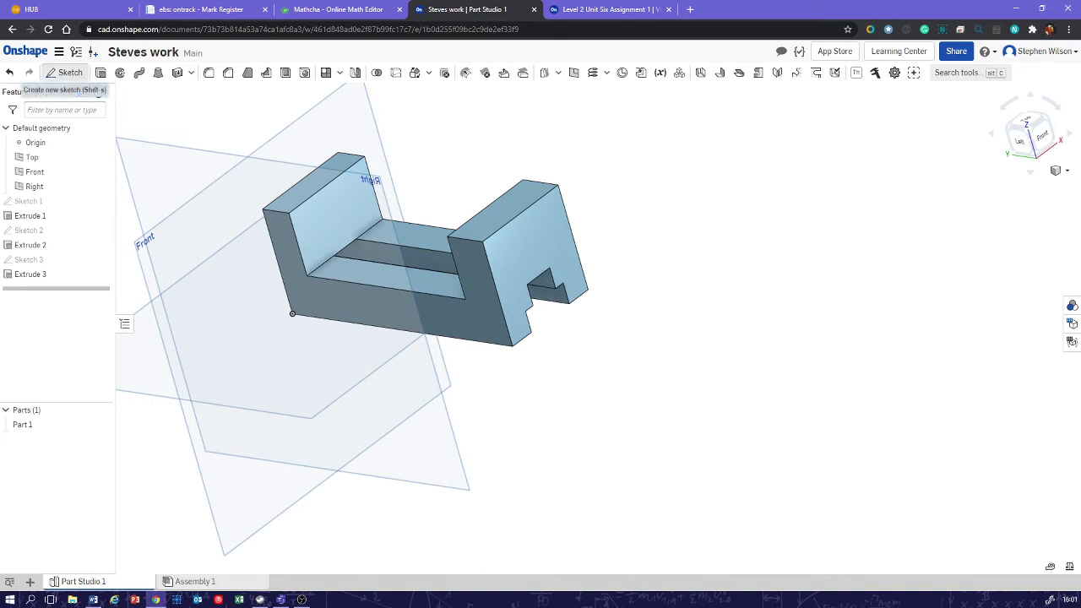
click(66, 72)
right_drag(363, 253, 464, 260)
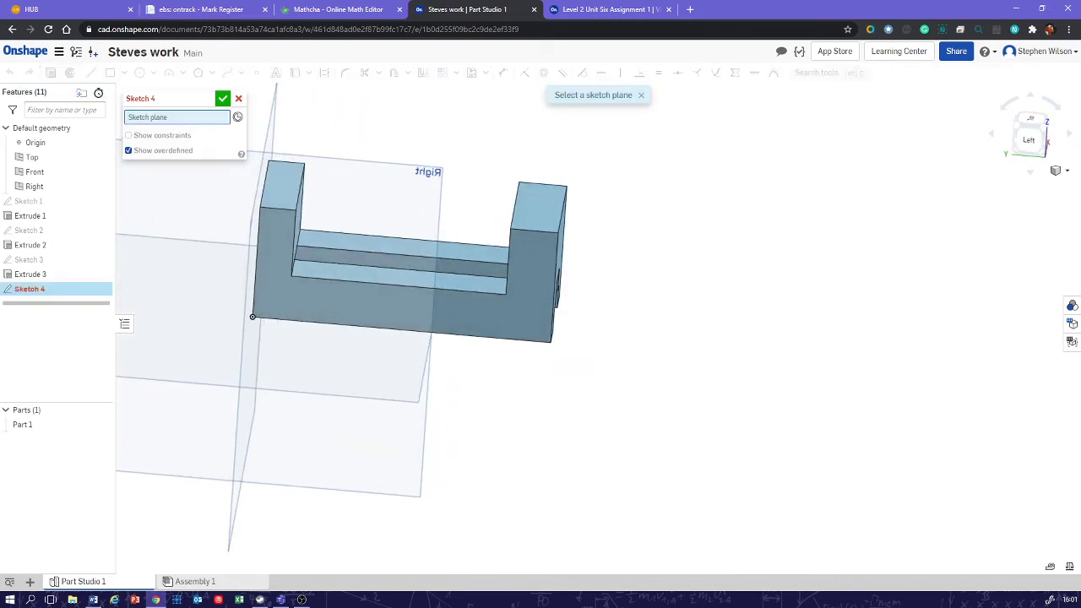
key(ctrl+Tab)
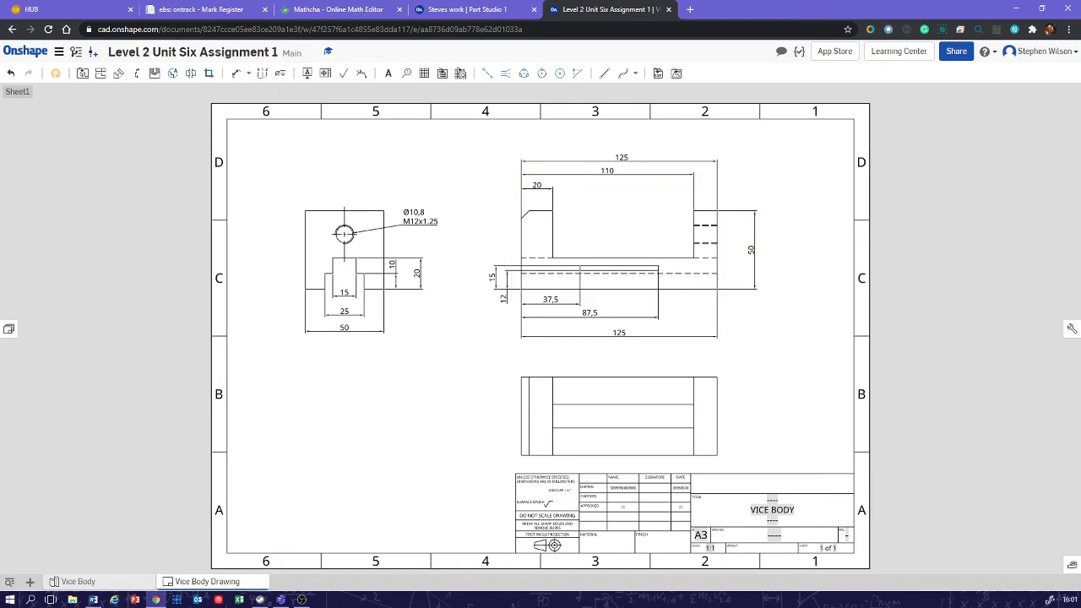
key(ctrl+shift+Tab)
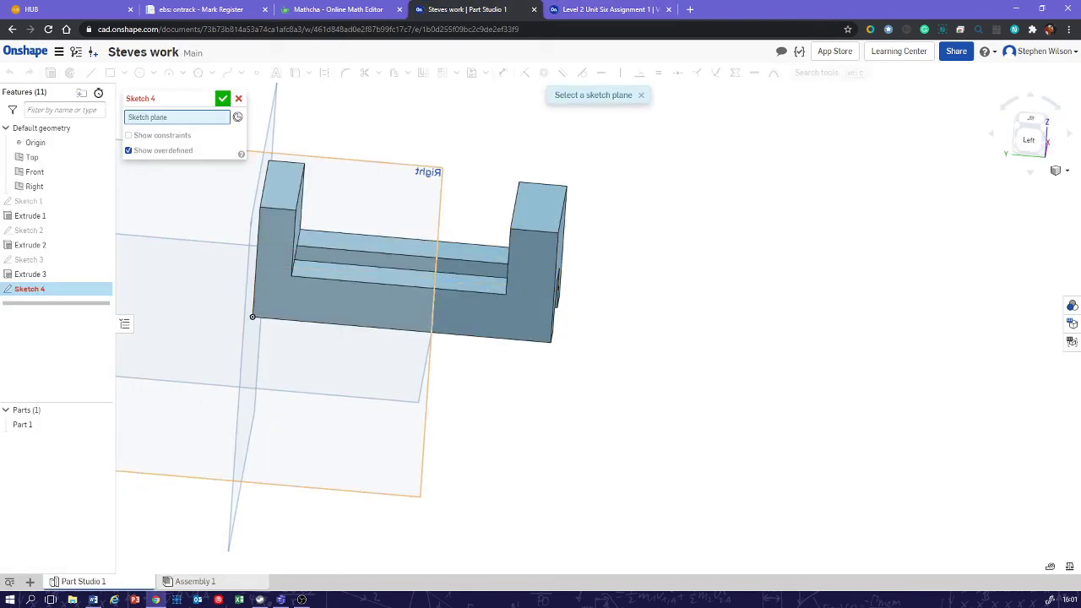
right_drag(251, 355, 152, 355)
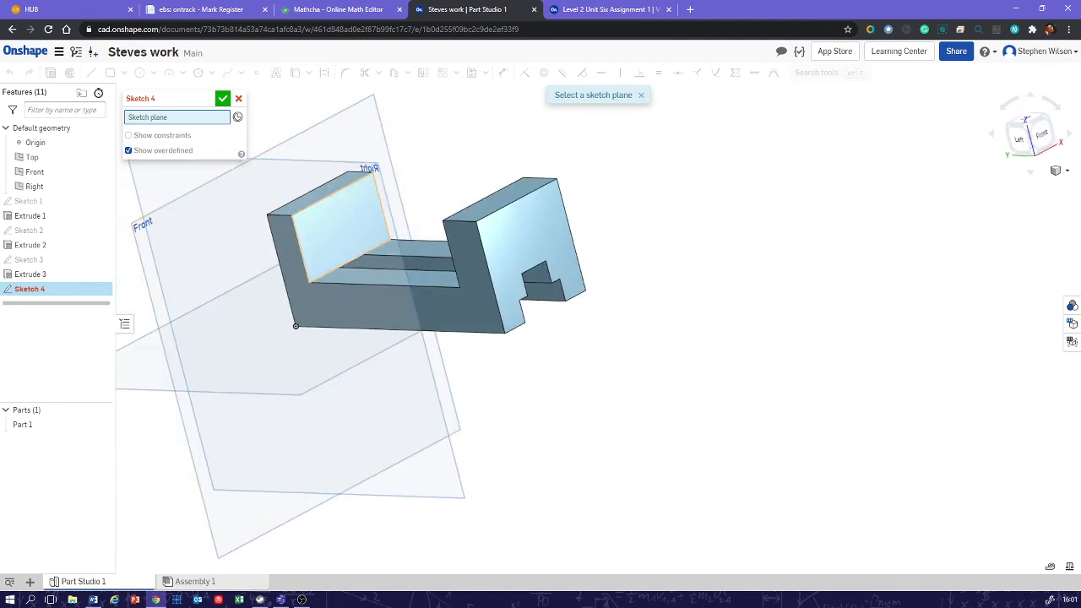
click(338, 227)
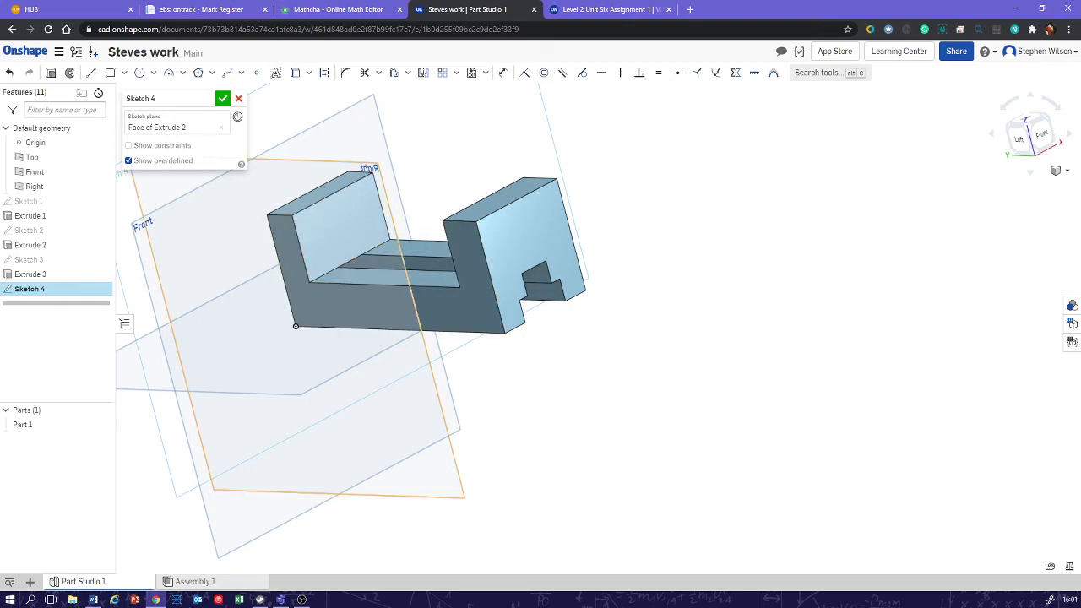
Check the hole in the reference drawing, and place a sketch point on the upright's face, vertically aligned with the slot's top-edge midpoint.
right_drag(190, 295, 338, 295)
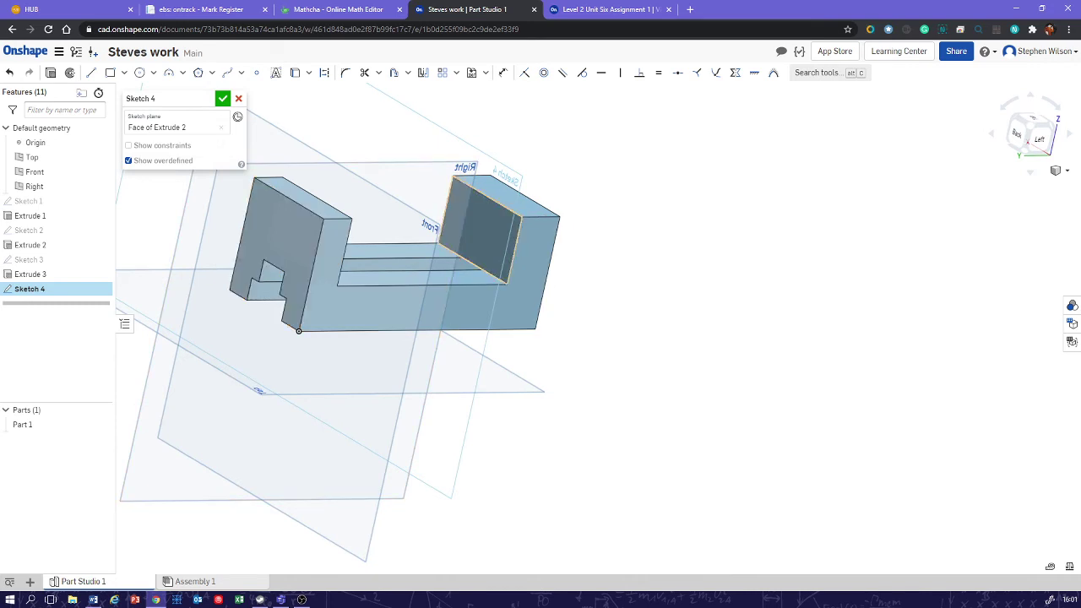
right_drag(540, 253, 413, 255)
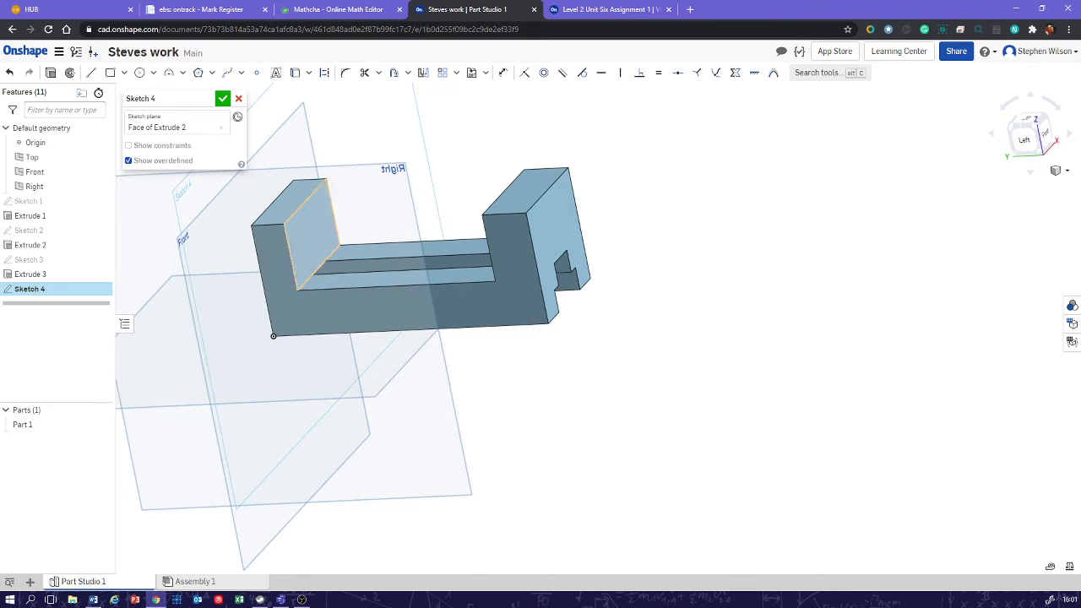
key(ctrl+Tab)
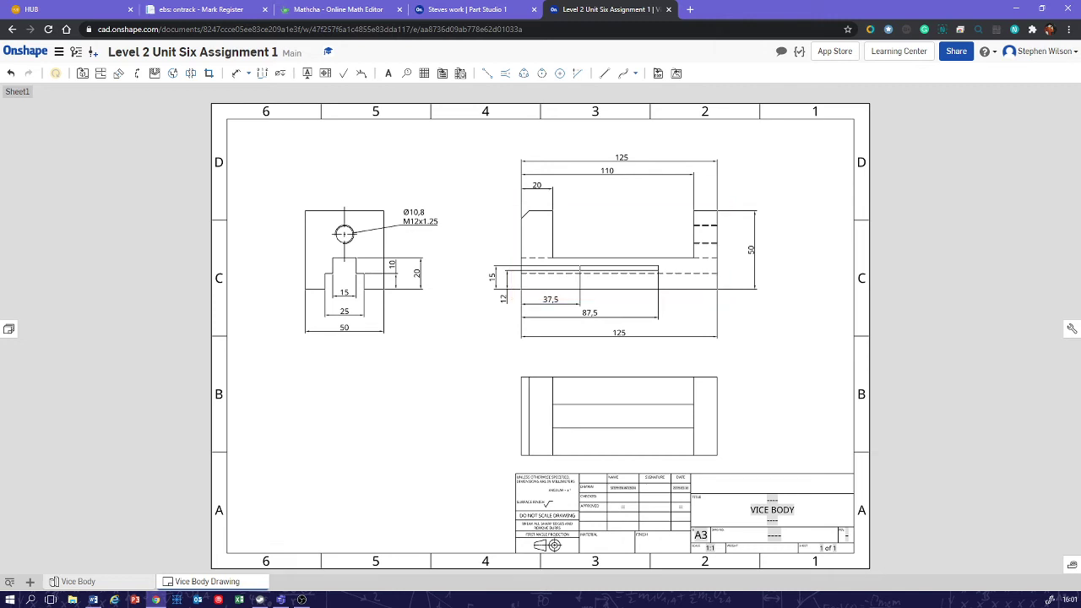
click(467, 9)
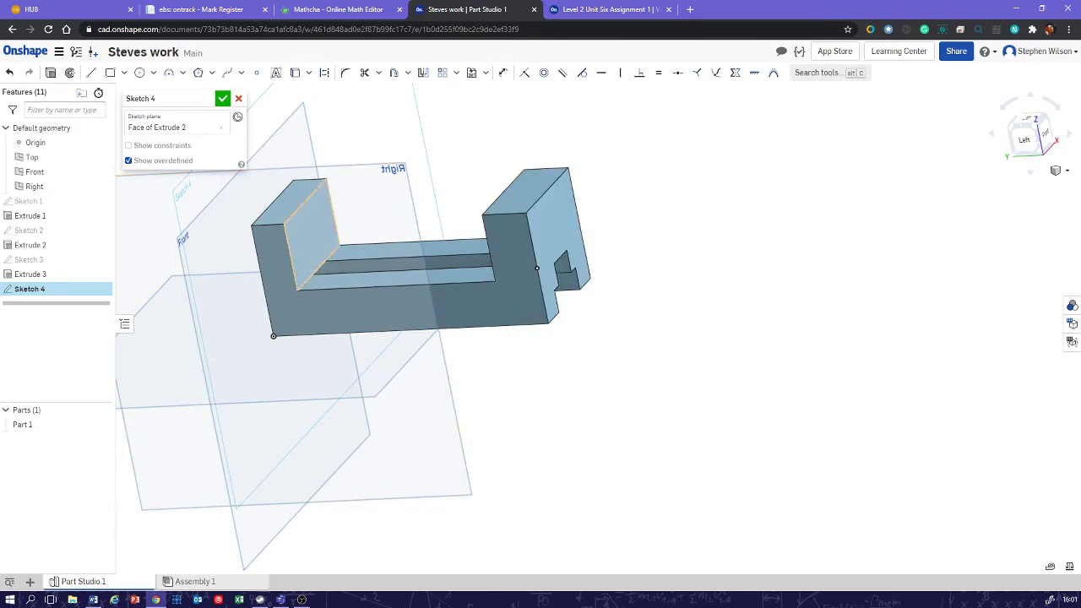
click(237, 117)
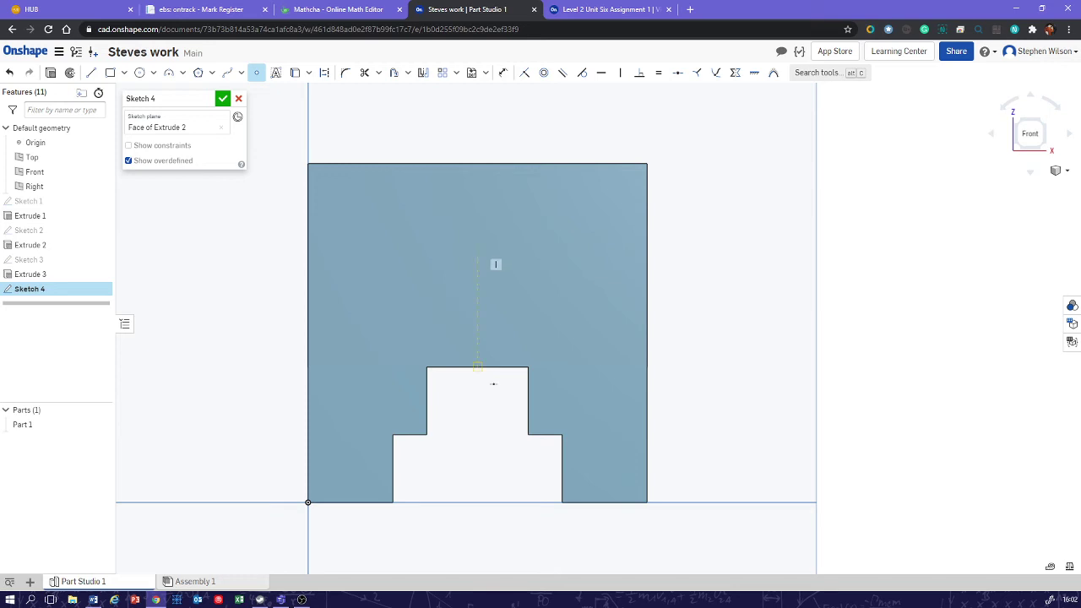
click(477, 246)
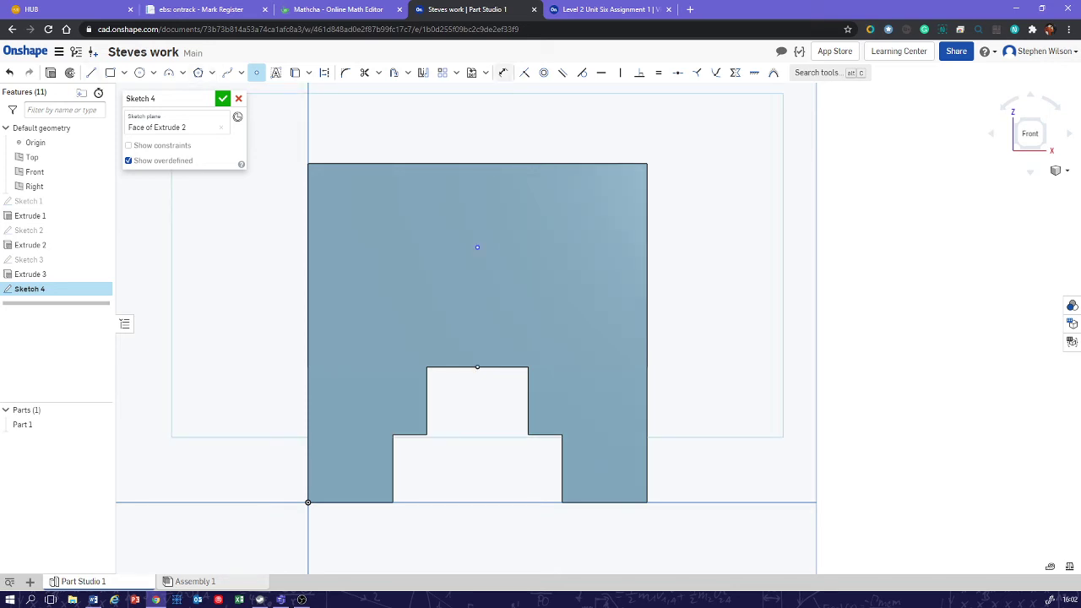
Dimension the sketch point's height above the block's bottom edge, placing the dimension beside the block and keeping the proposed value.
click(502, 71)
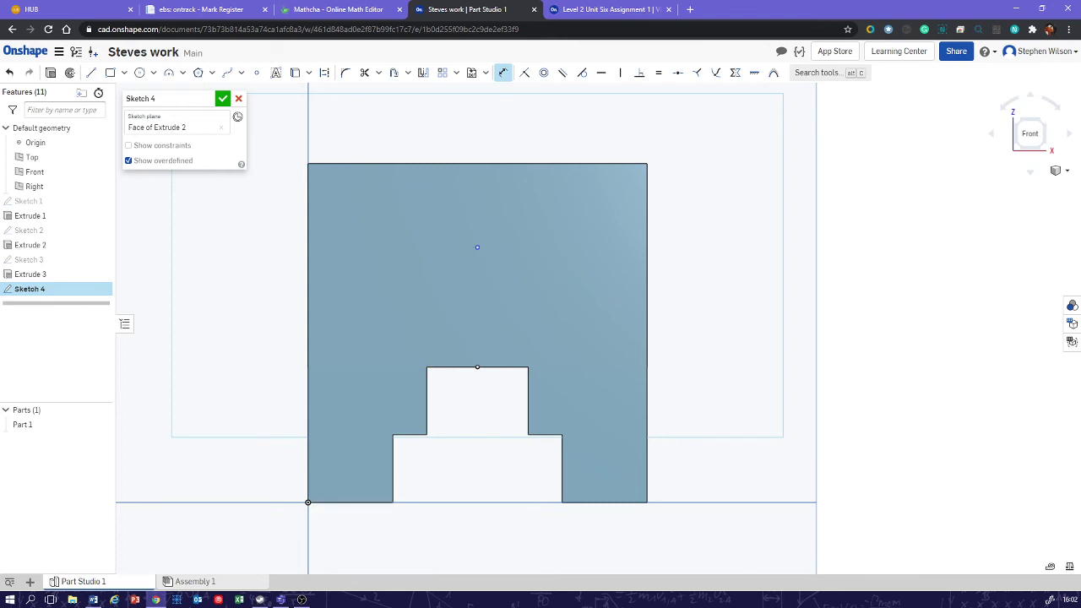
click(477, 247)
click(240, 356)
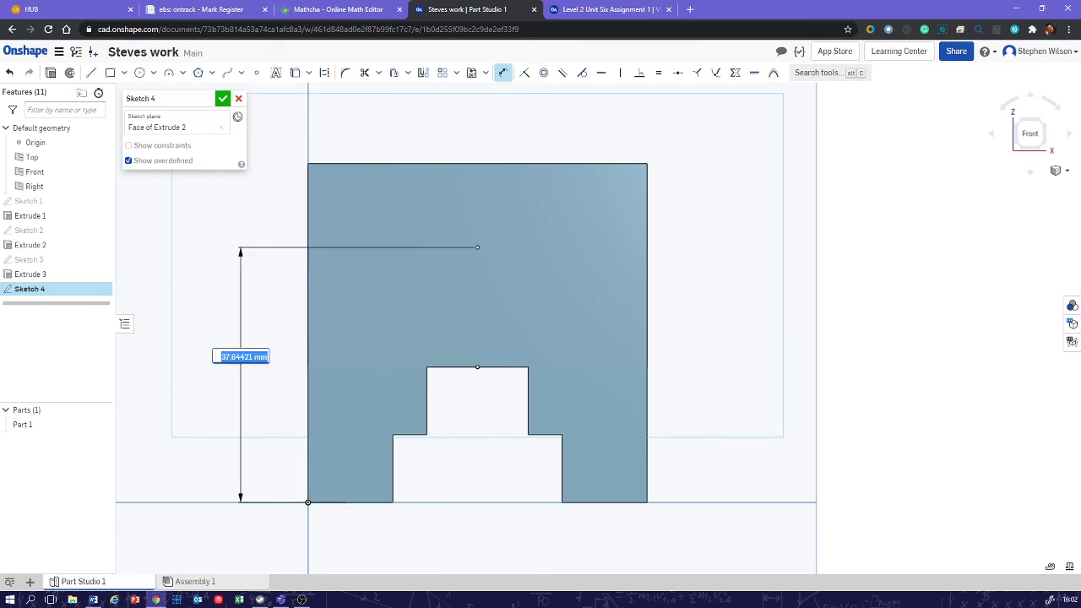
key(Return)
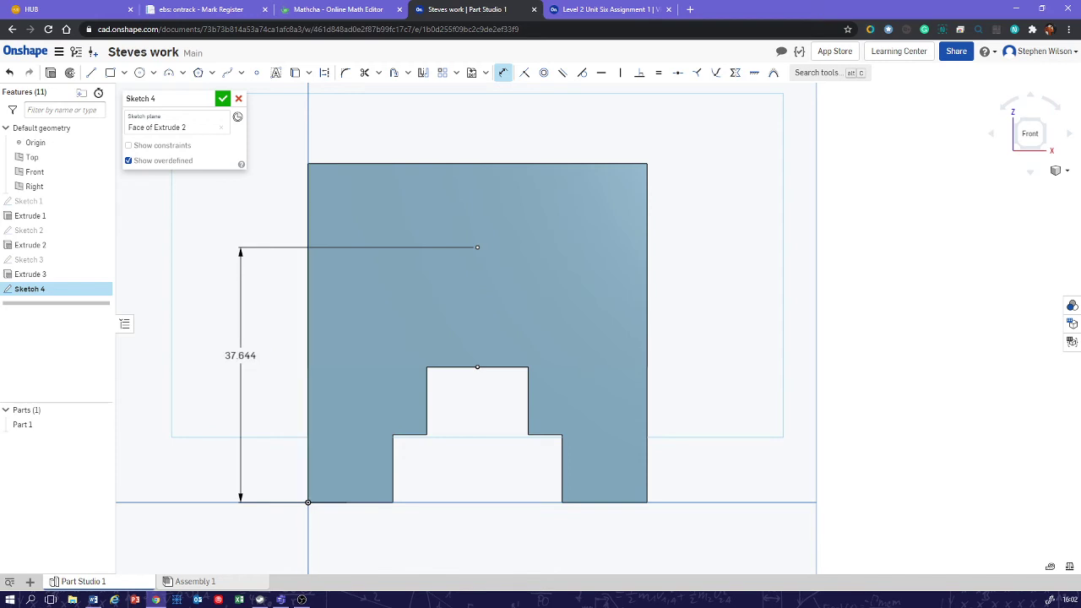
Add a vertical dimension from the block's bottom edge to the hole centre in the reference drawing's end view, and return to the part.
key(ctrl+Tab)
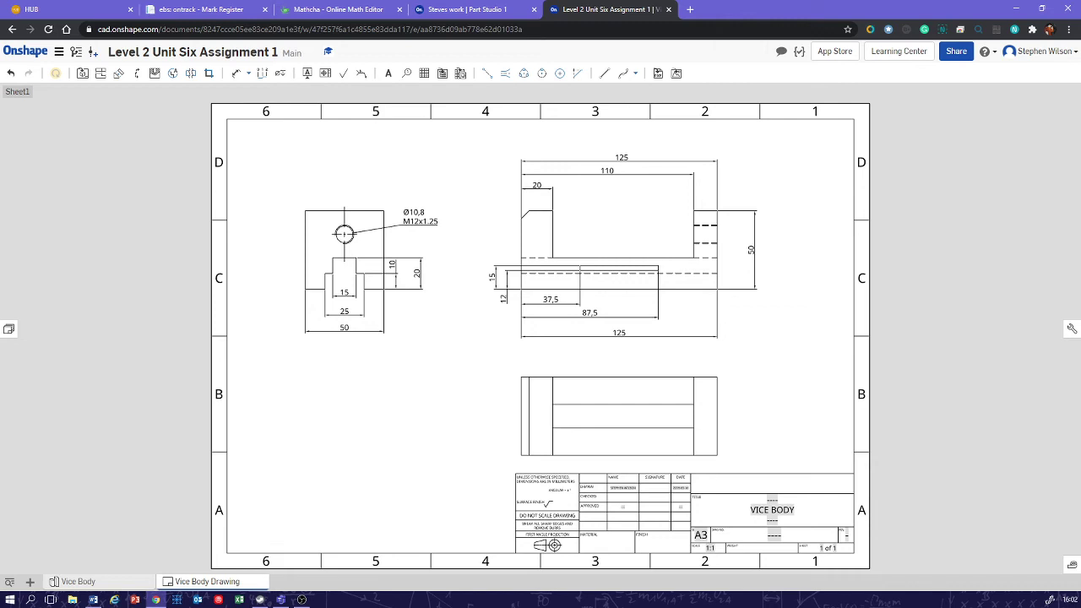
click(236, 74)
click(384, 290)
click(357, 233)
click(438, 253)
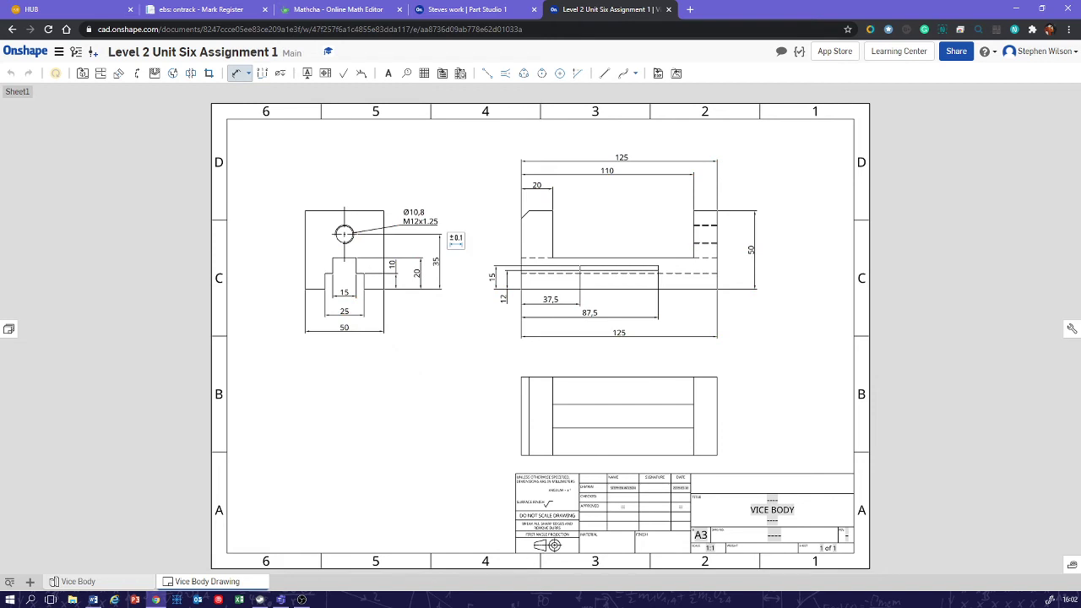
key(ctrl+shift+Tab)
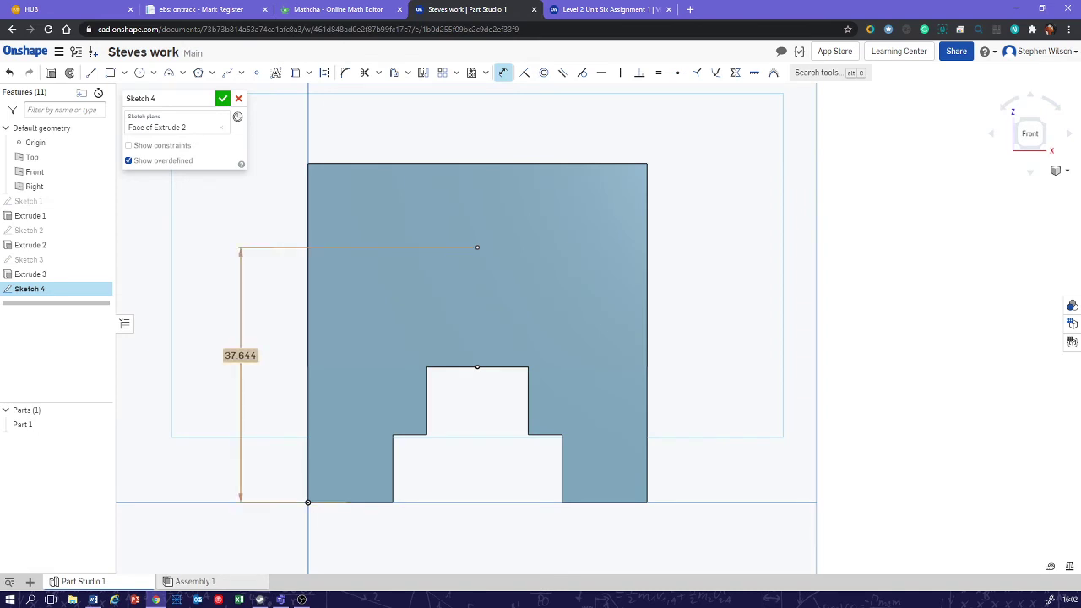
Set the sketch point's height dimension to 35 mm and finish the sketch.
double_click(240, 355)
text(35)
key(Escape)
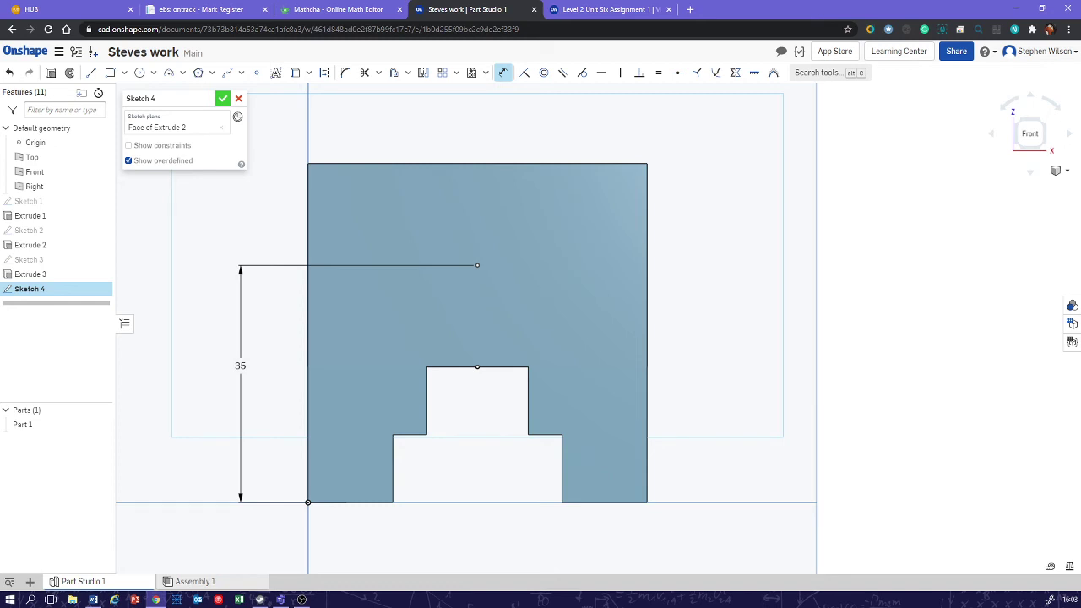
click(223, 99)
Start a simple through Hole at the sketch point, using the ISO tapped M12 size with 1.25 mm pitch.
mouse_move(473, 313)
right_down()
mouse_move(557, 337)
mouse_move(802, 333)
right_up()
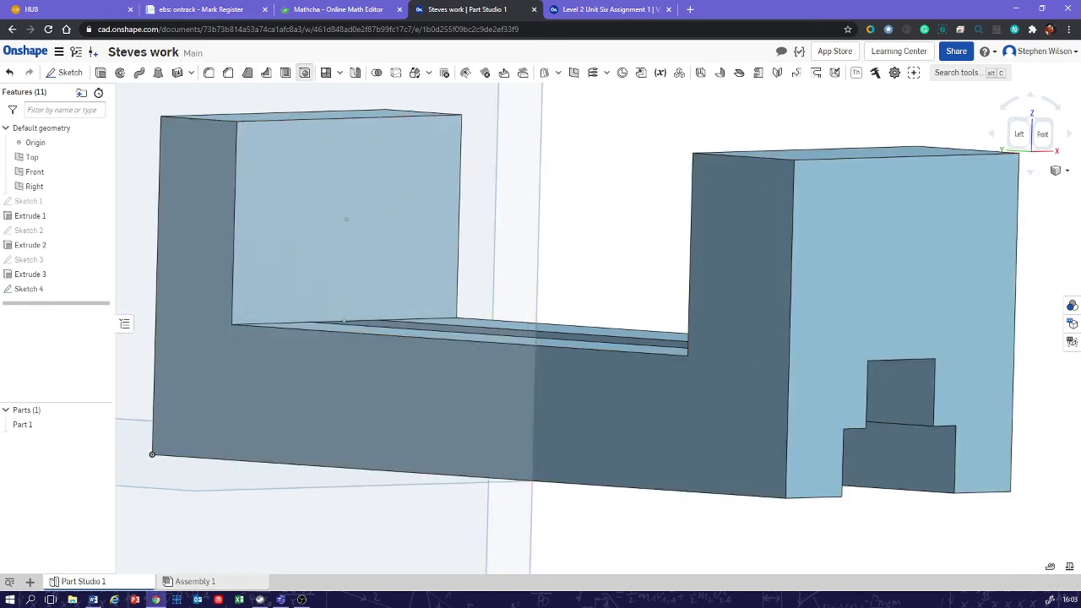
click(305, 72)
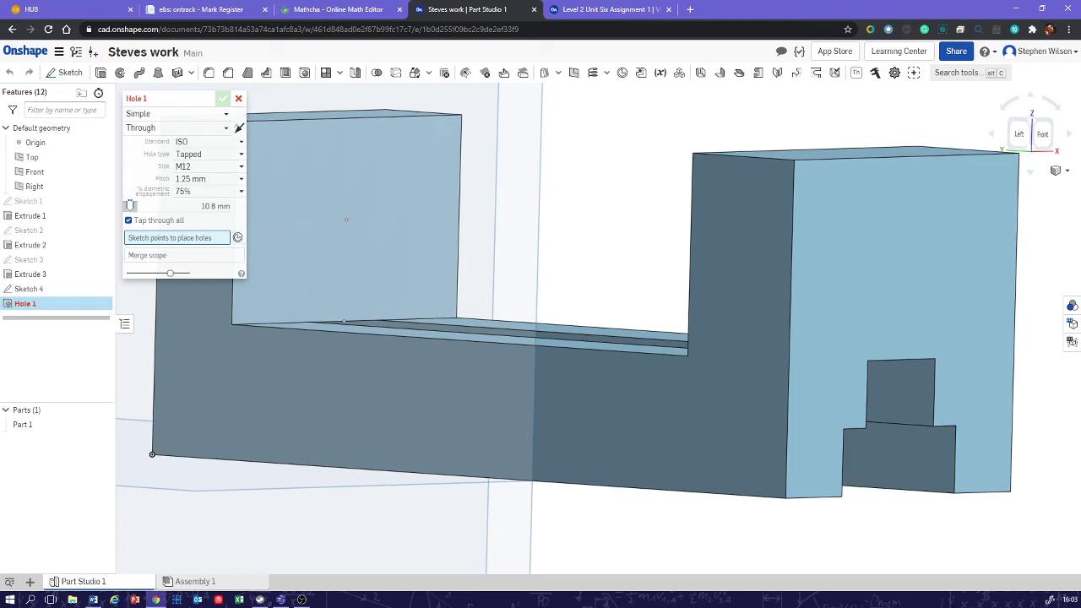
click(346, 219)
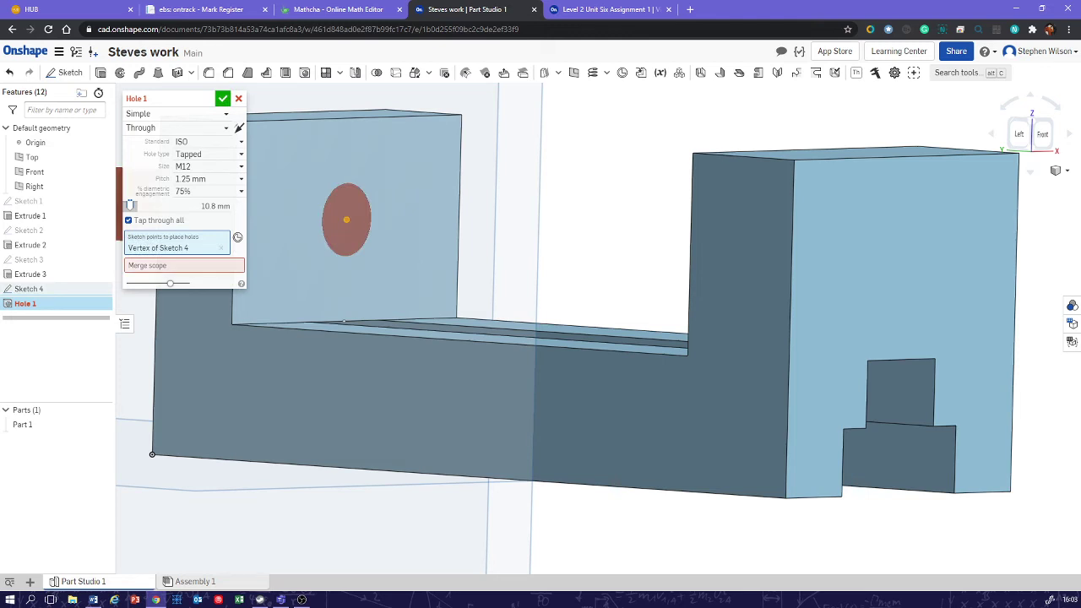
Try the counterbore style for the M12 tapped hole.
scroll(332, 219, down, 2)
right_drag(530, 422, 589, 474)
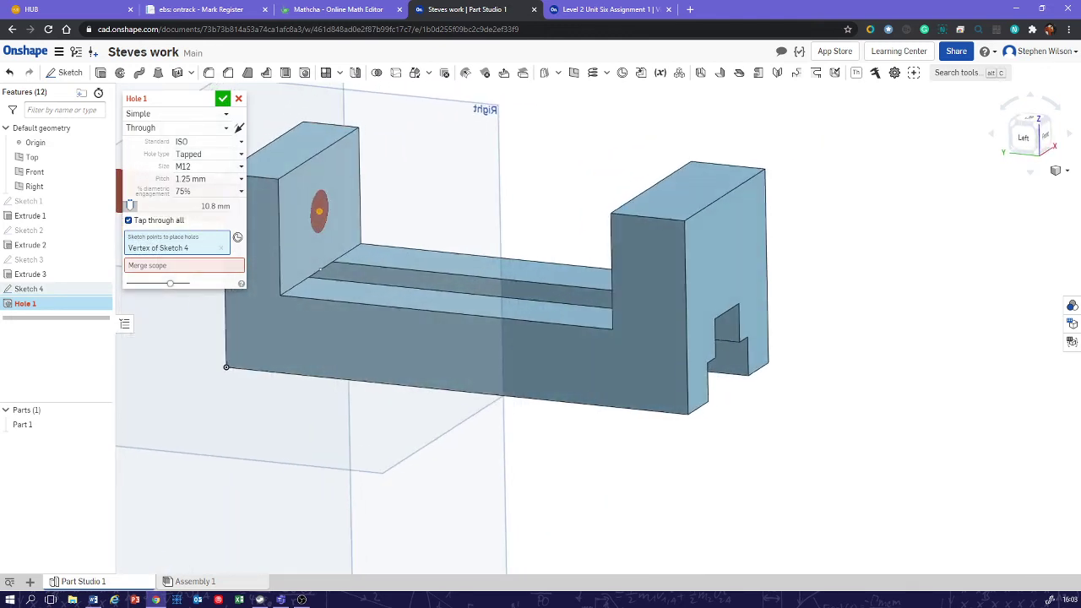
click(178, 113)
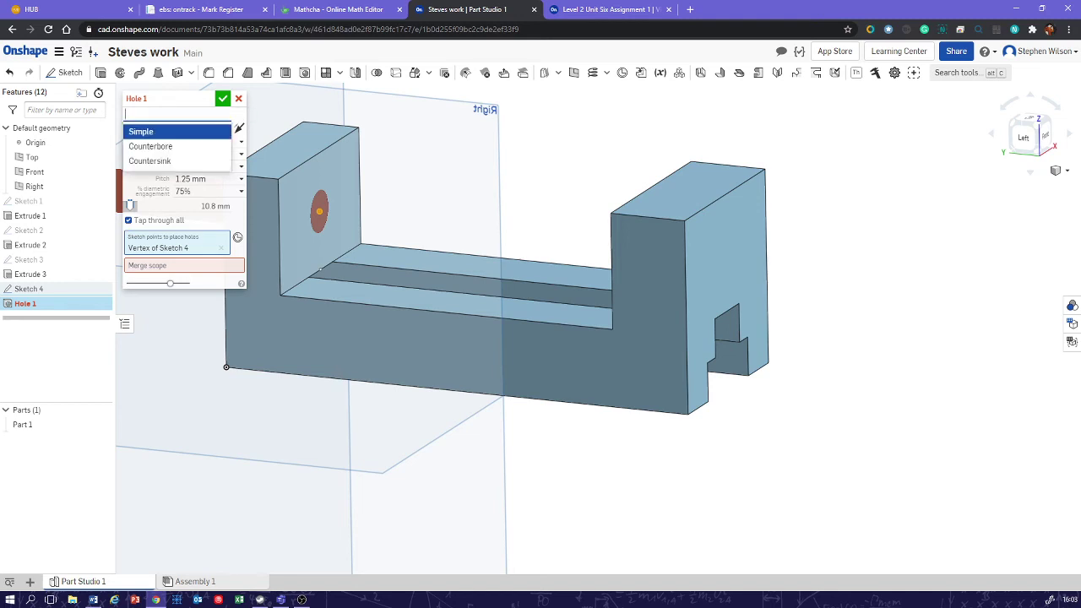
click(151, 146)
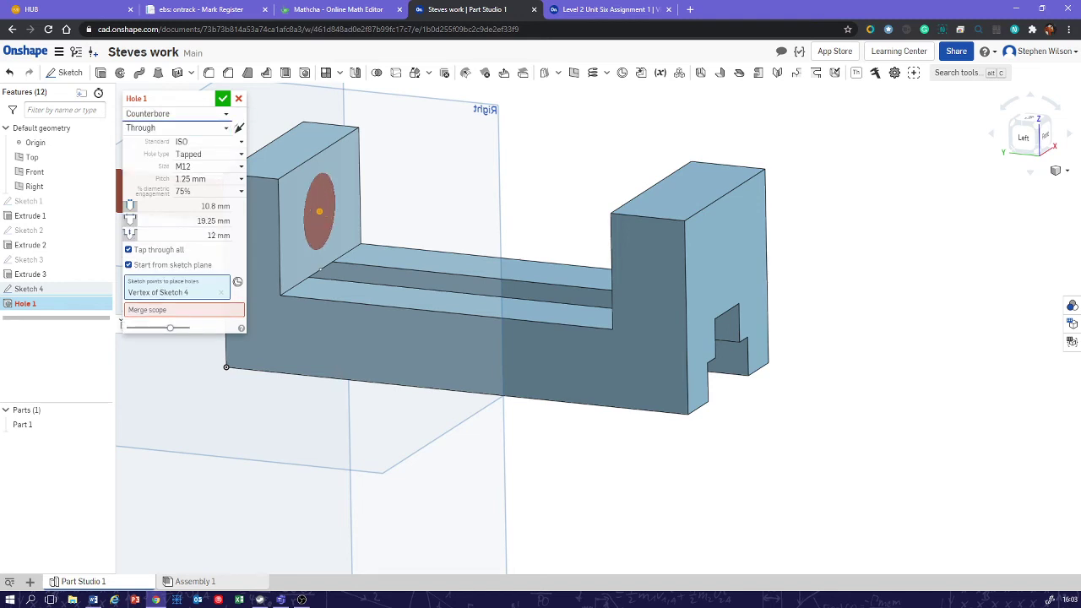
Set the vice body as the hole's merge scope so the hole cuts through the thinner upright.
right_drag(473, 337, 506, 332)
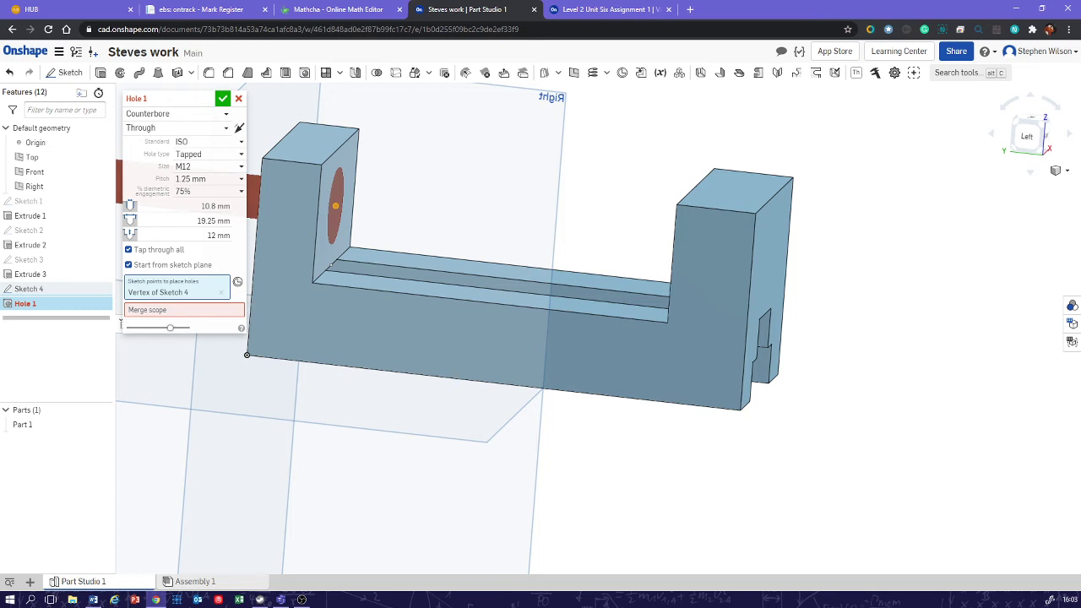
middle_drag(372, 386, 514, 424)
scroll(513, 424, up, 2)
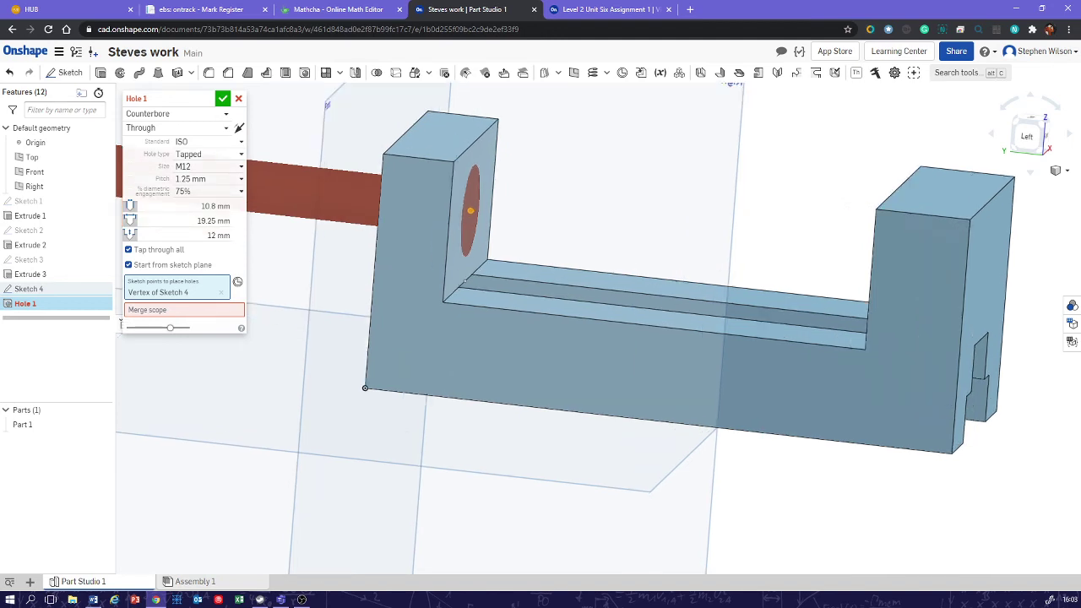
click(177, 310)
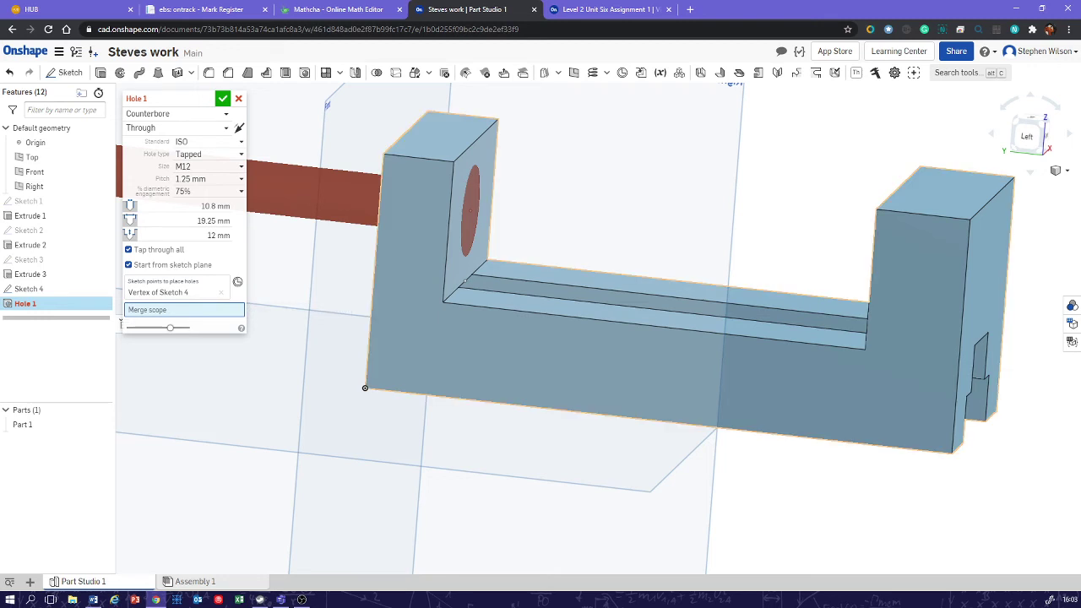
click(574, 355)
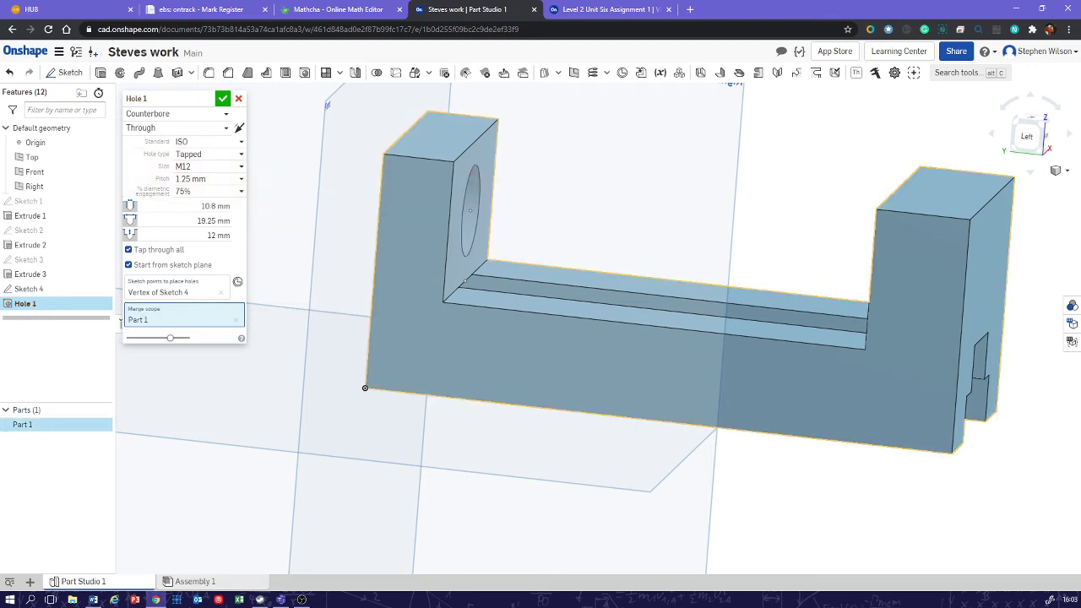
right_drag(642, 372, 466, 285)
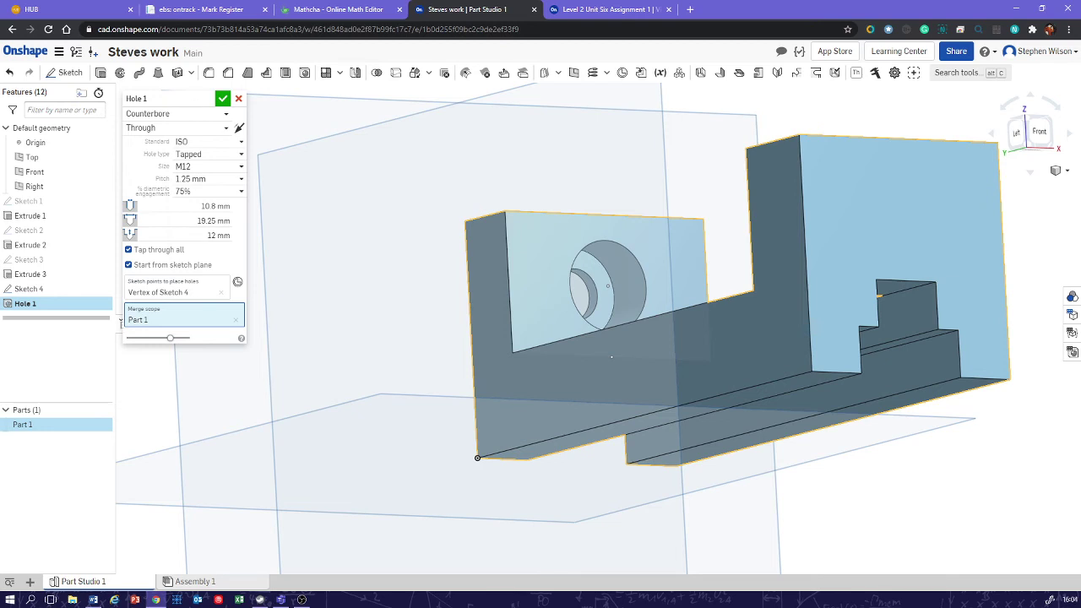
Preview the countersink style for the hole and return it to the simple style.
click(226, 113)
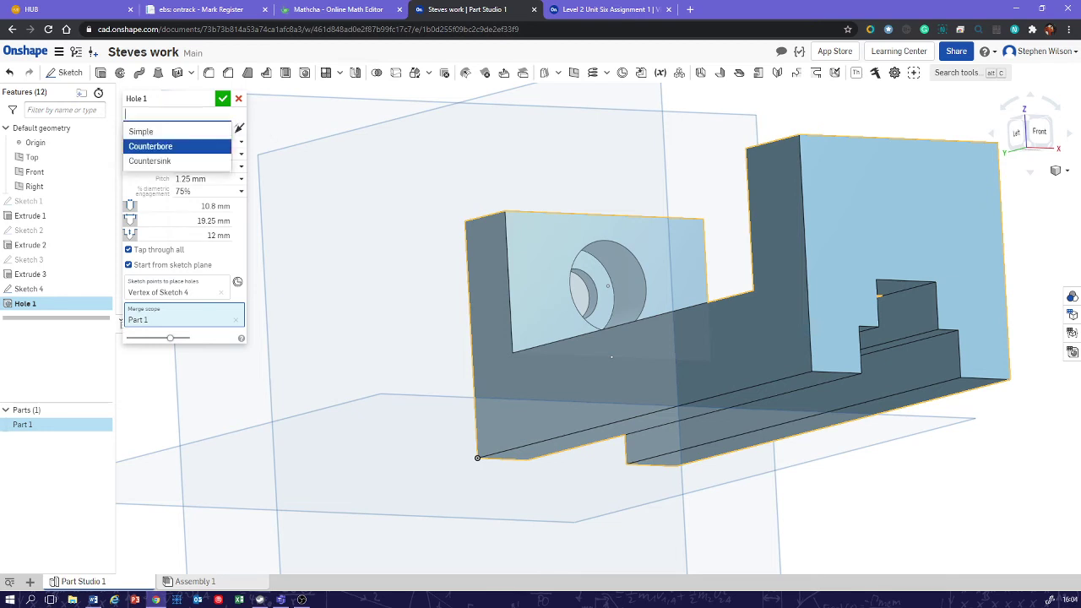
click(160, 161)
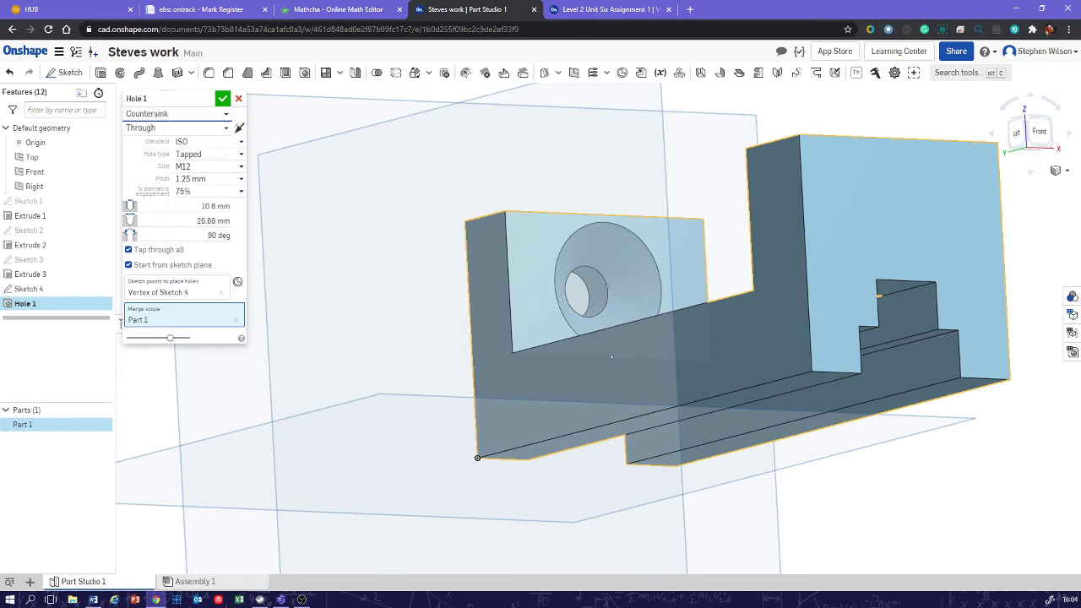
click(181, 114)
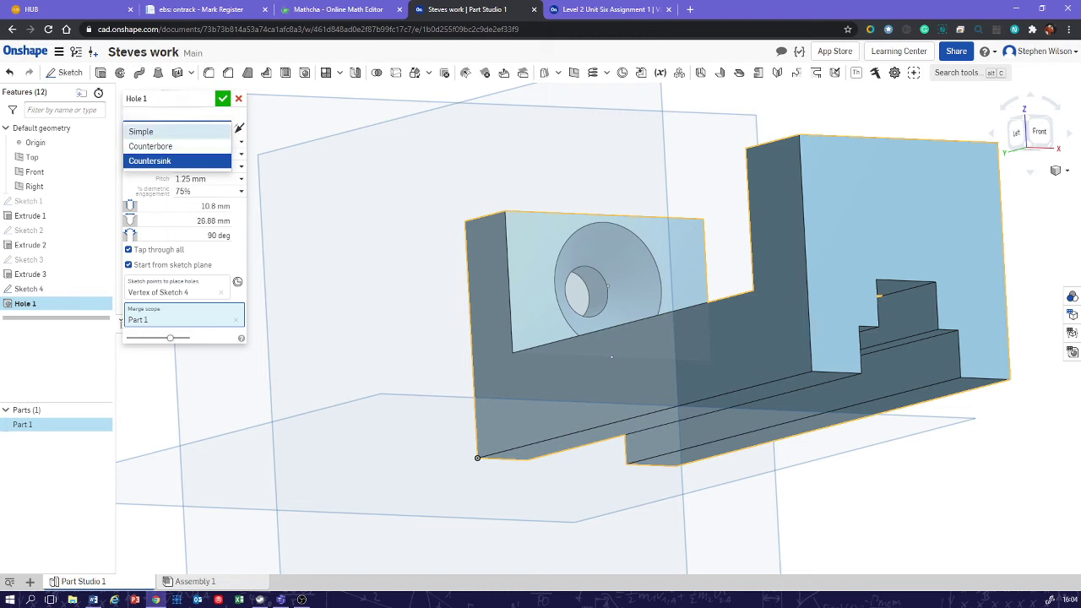
click(147, 132)
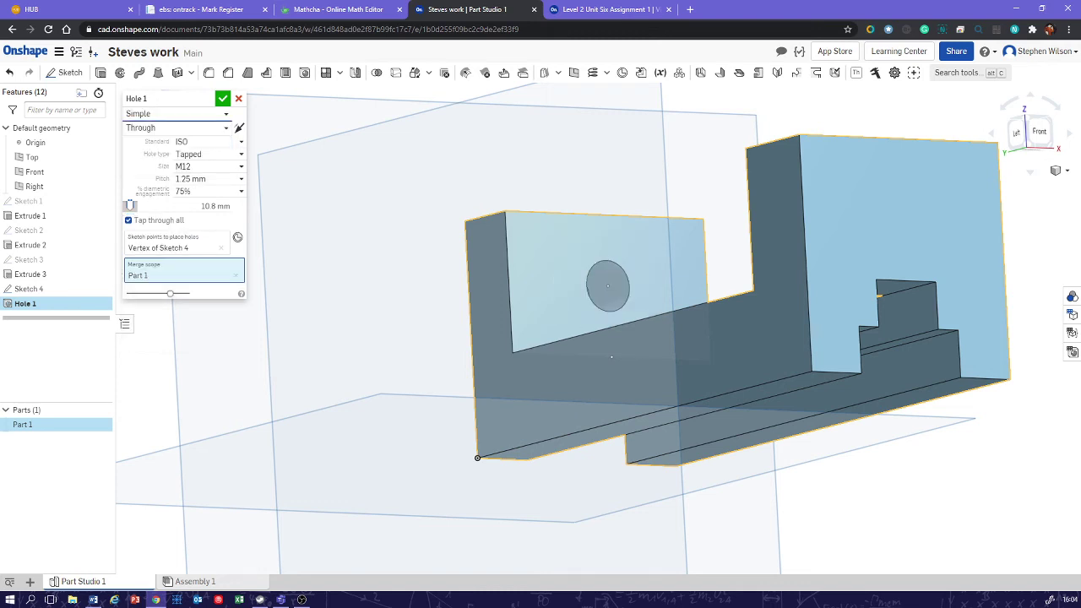
Review the hole's termination, standard and hole type options, keeping Through, ISO and Tapped.
click(174, 127)
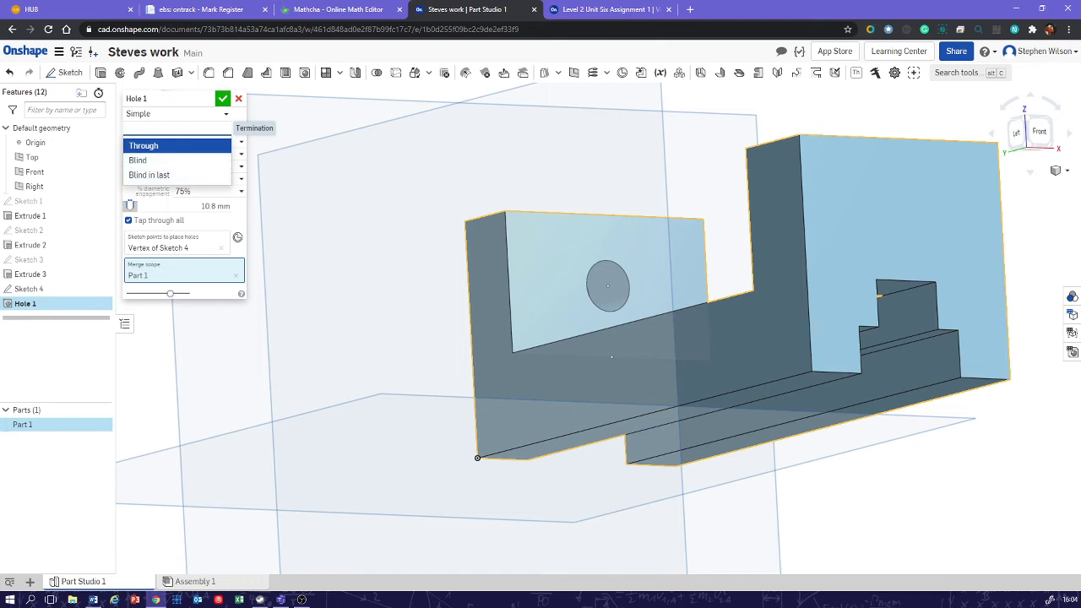
click(143, 147)
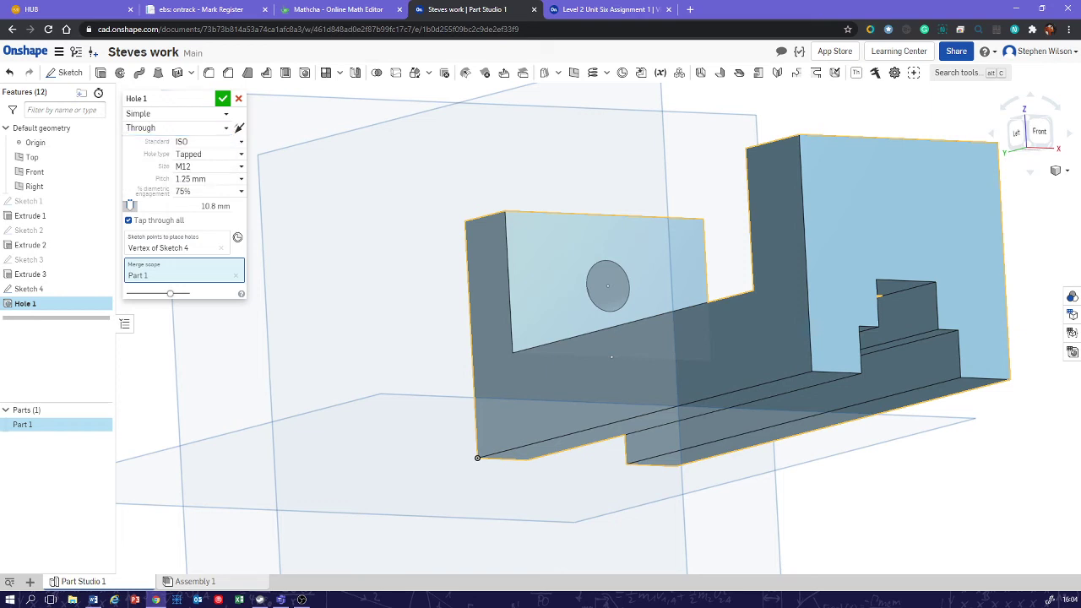
click(207, 141)
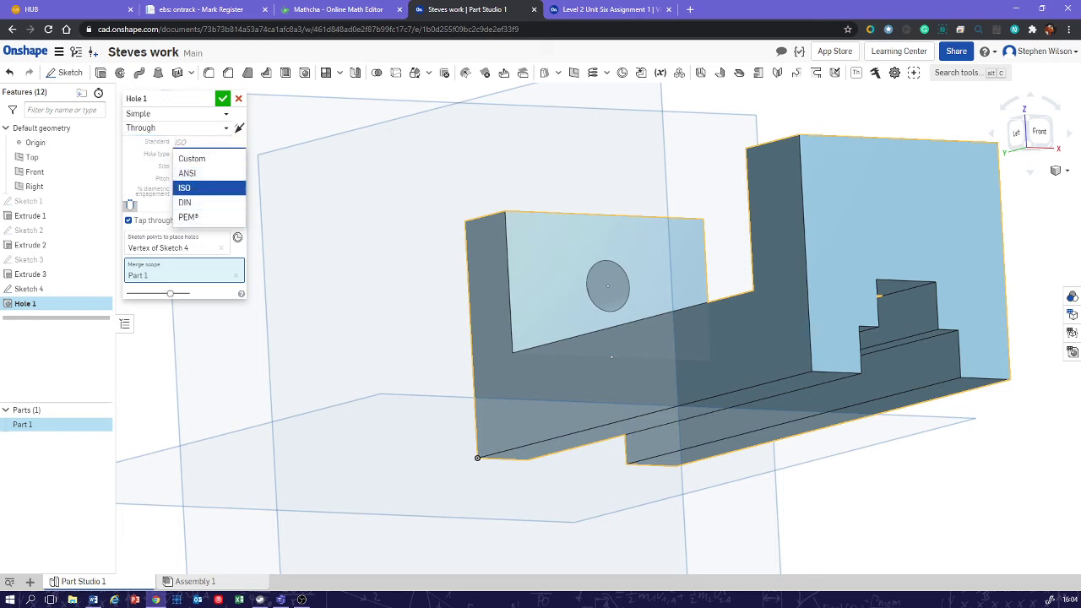
key(Return)
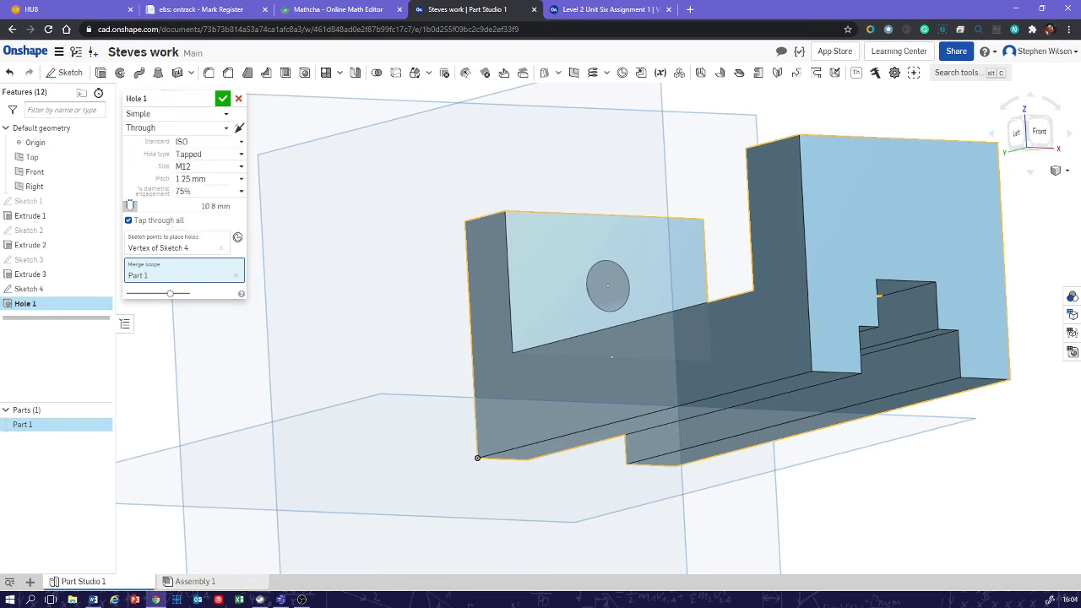
click(241, 154)
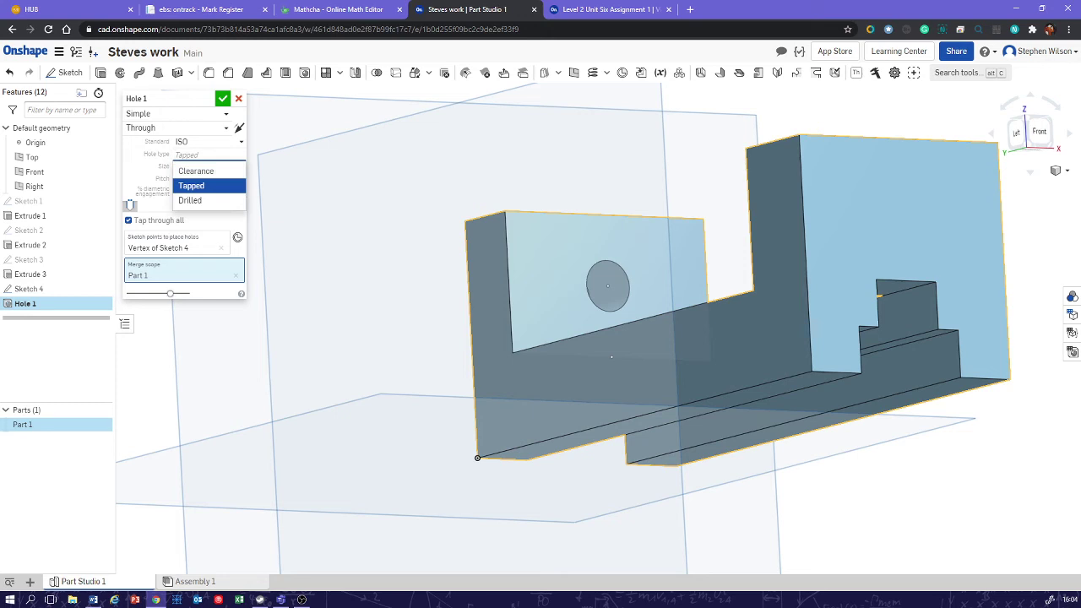
key(Return)
right_drag(611, 356, 552, 244)
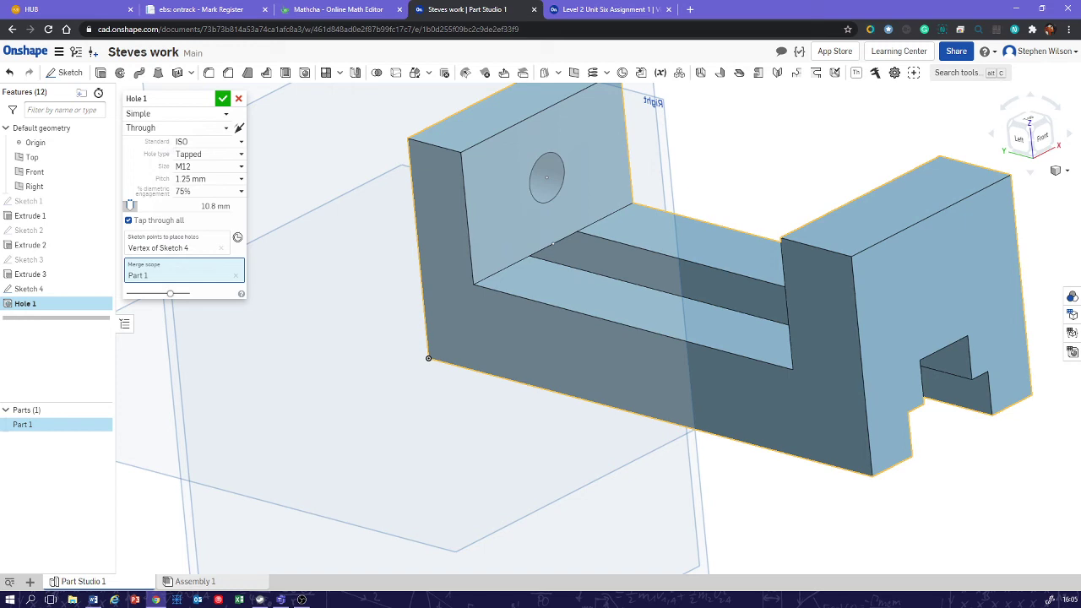
click(207, 142)
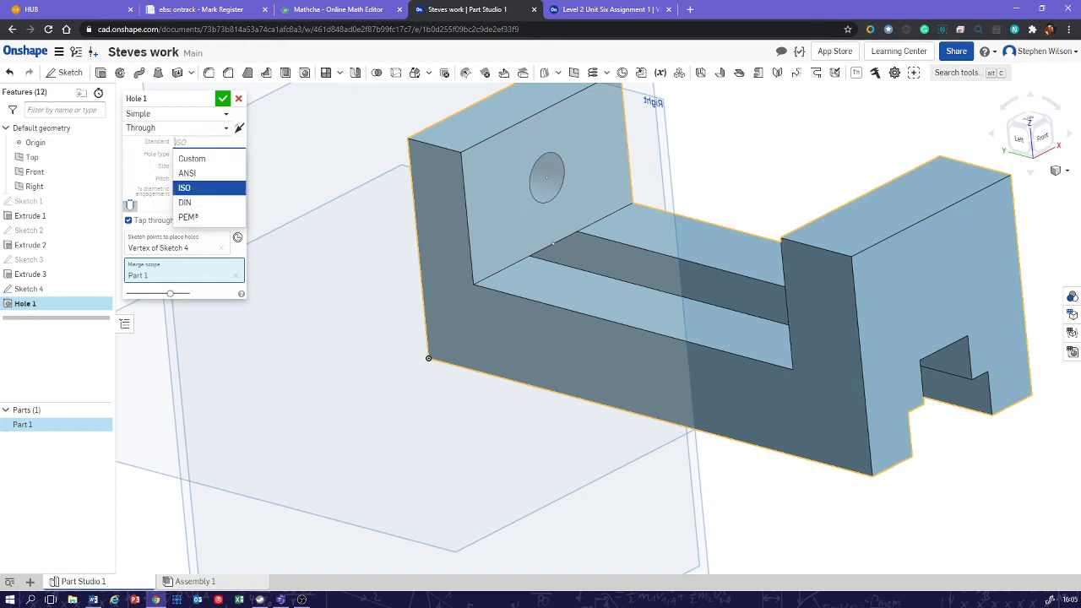
key(Return)
key(Return)
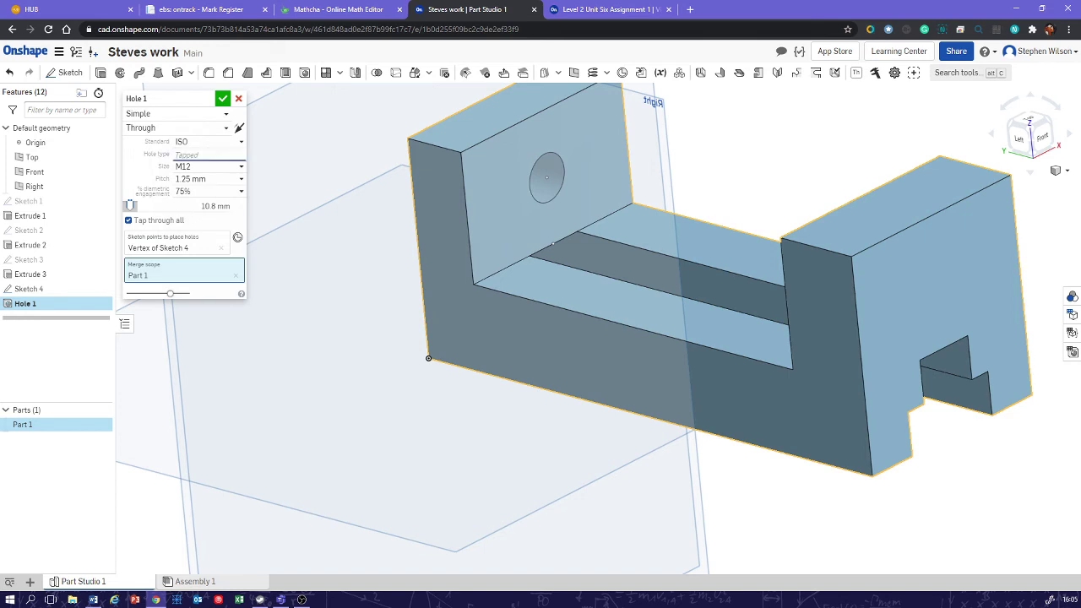
key(Down)
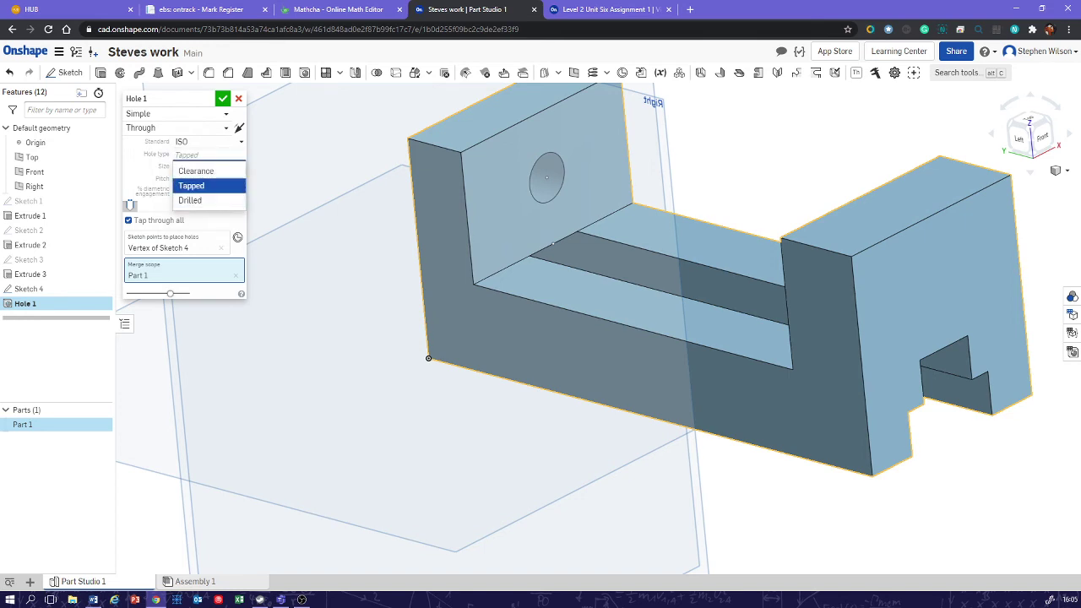
key(Return)
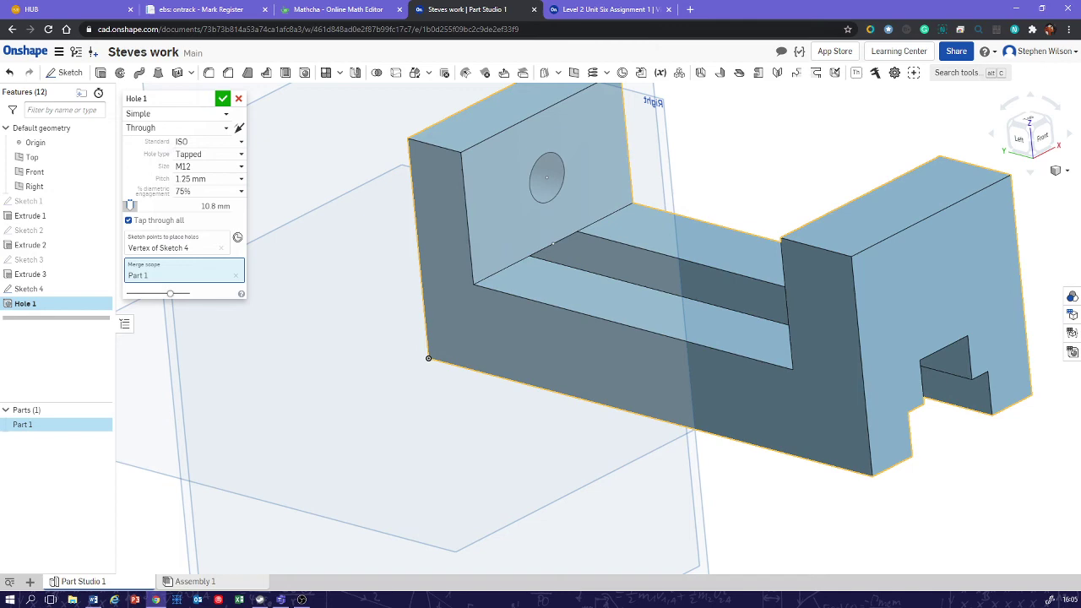
Check the tapped-hole callout in the reference drawing's end view, and accept the simple tapped hole in the part.
key(ctrl+Tab)
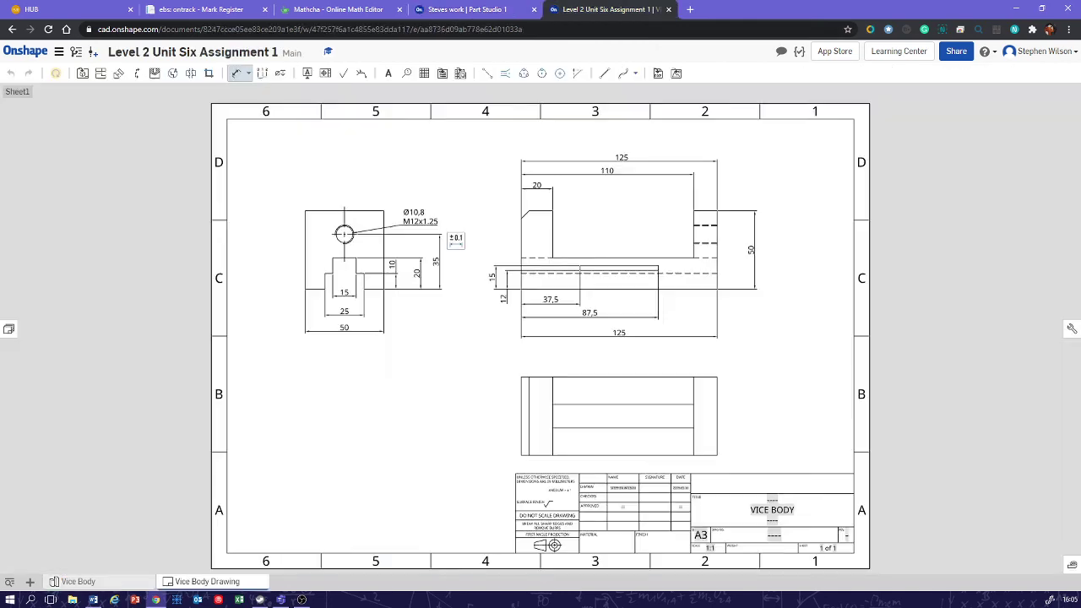
scroll(347, 242, up, 10)
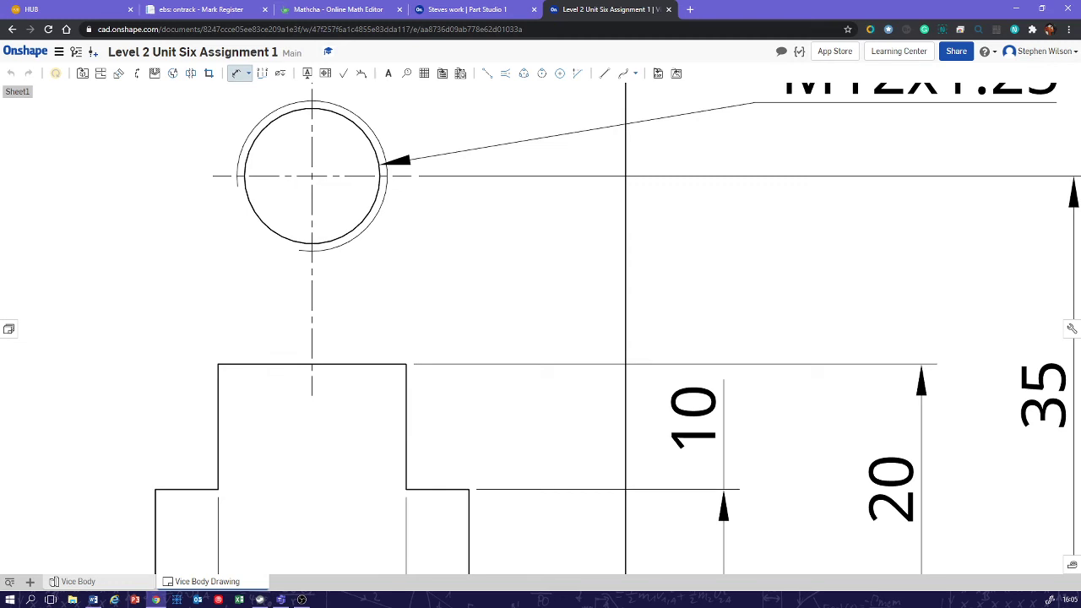
scroll(389, 225, down, 2)
middle_drag(389, 225, 192, 301)
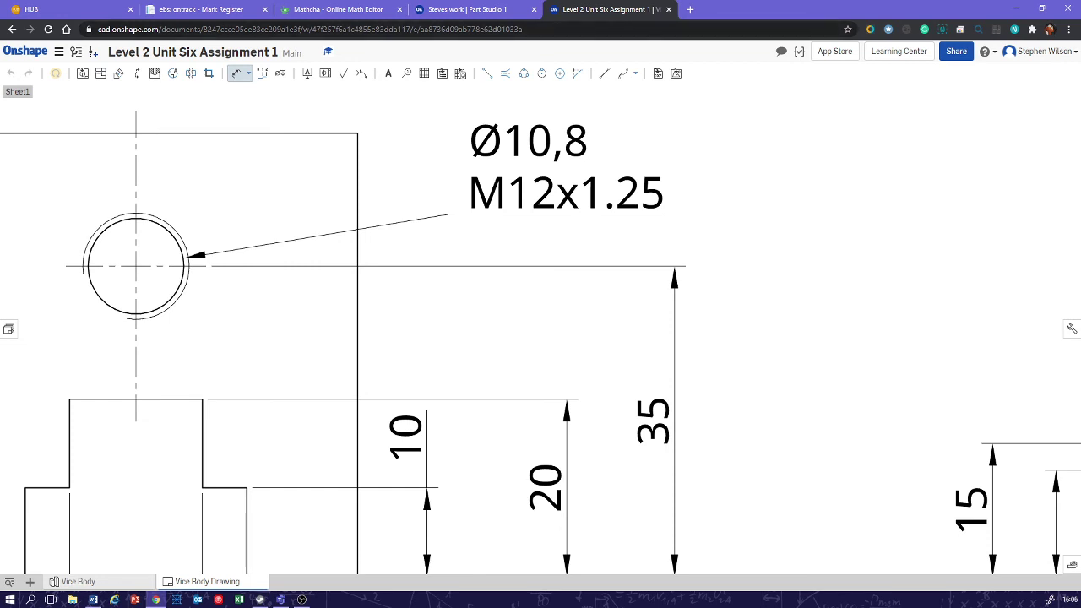
click(467, 9)
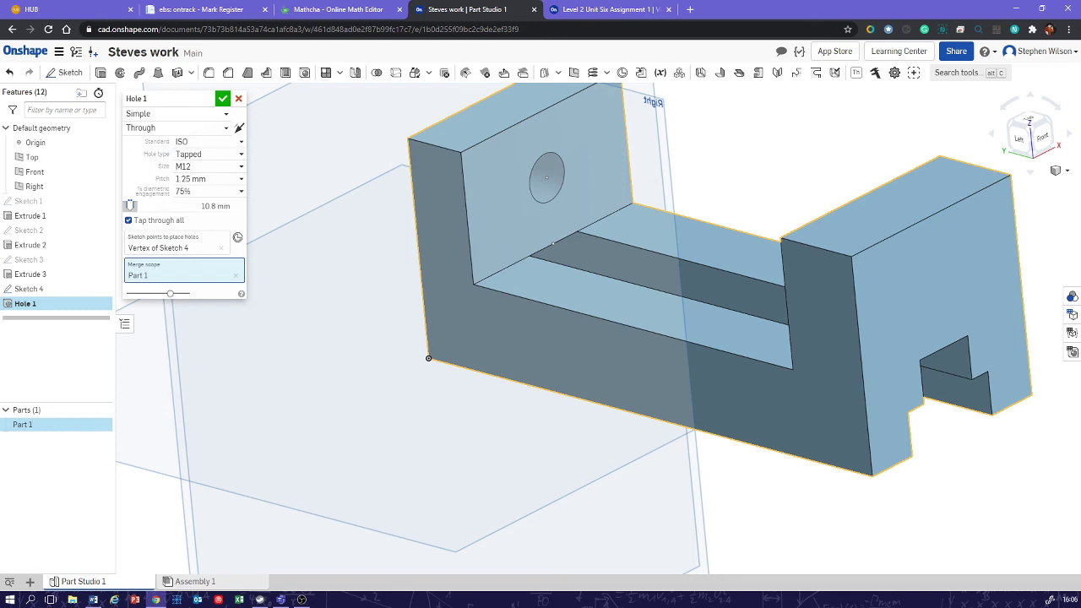
click(222, 98)
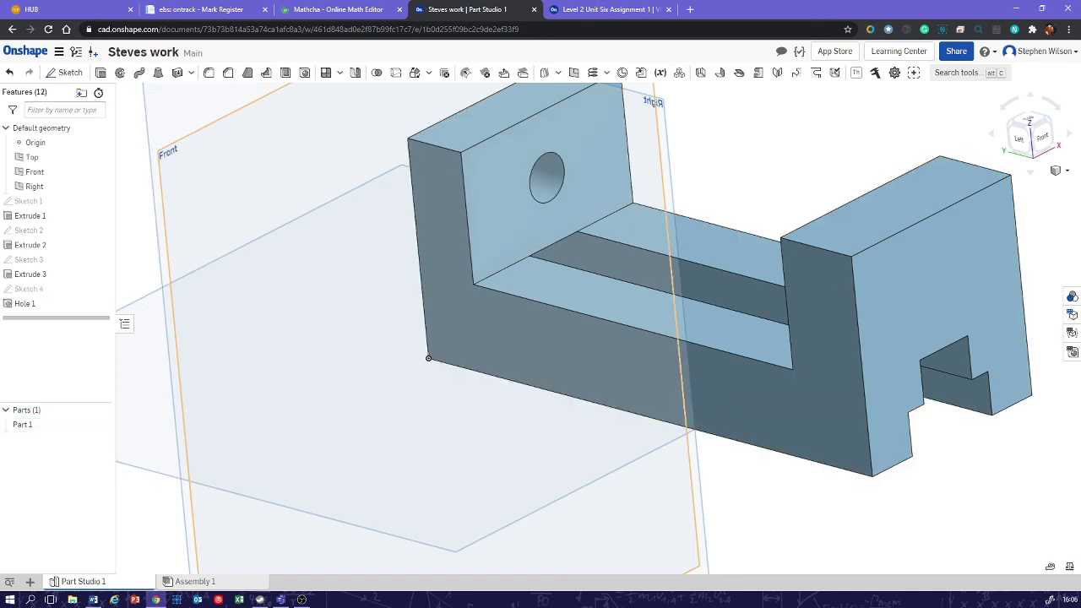
Add a clockwise helix with 4 revolutions and a 0-degree start angle on the tapped hole's cylindrical face.
scroll(364, 167, up, 2)
scroll(363, 167, down, 2)
middle_drag(363, 168, 263, 251)
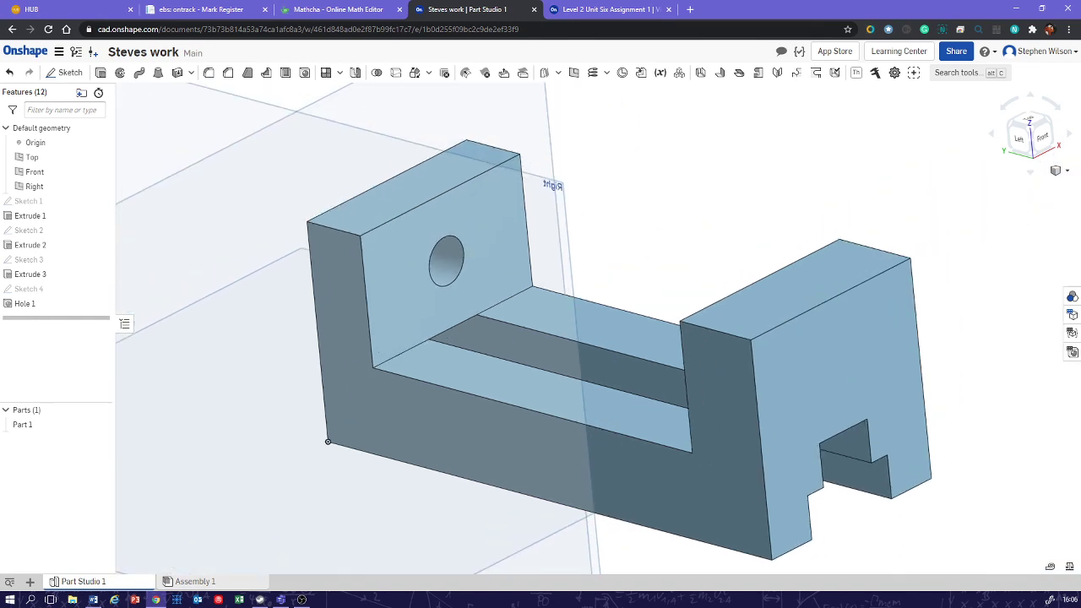
scroll(281, 251, down, 1)
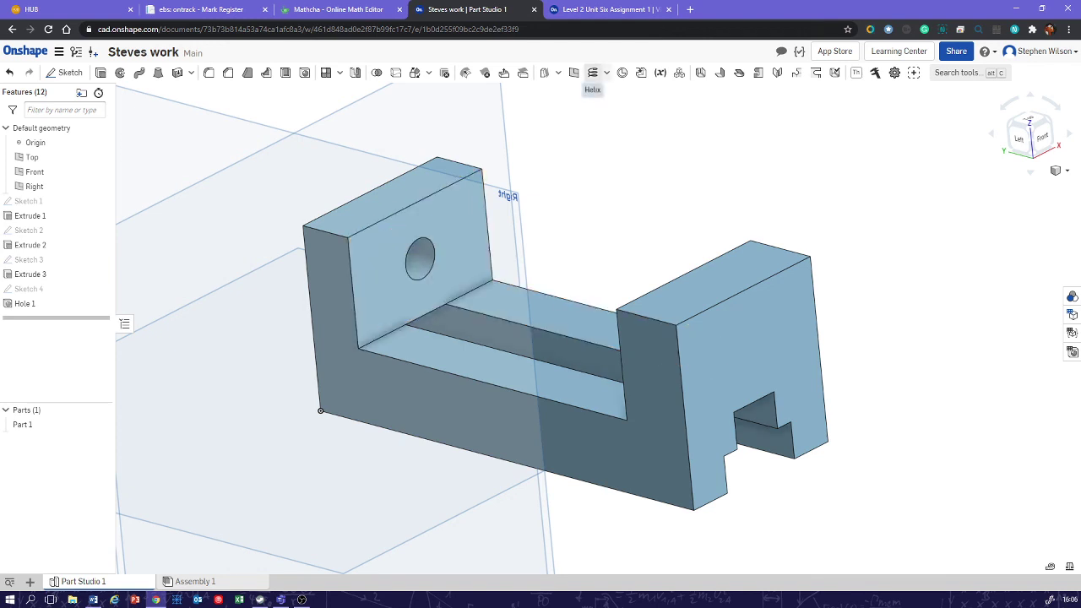
click(591, 72)
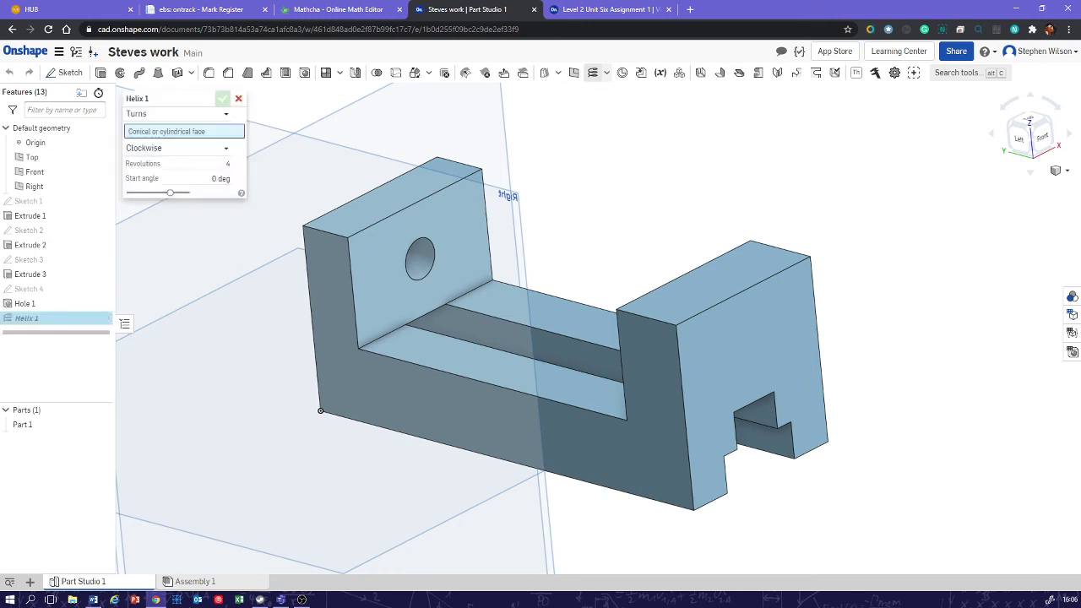
click(396, 253)
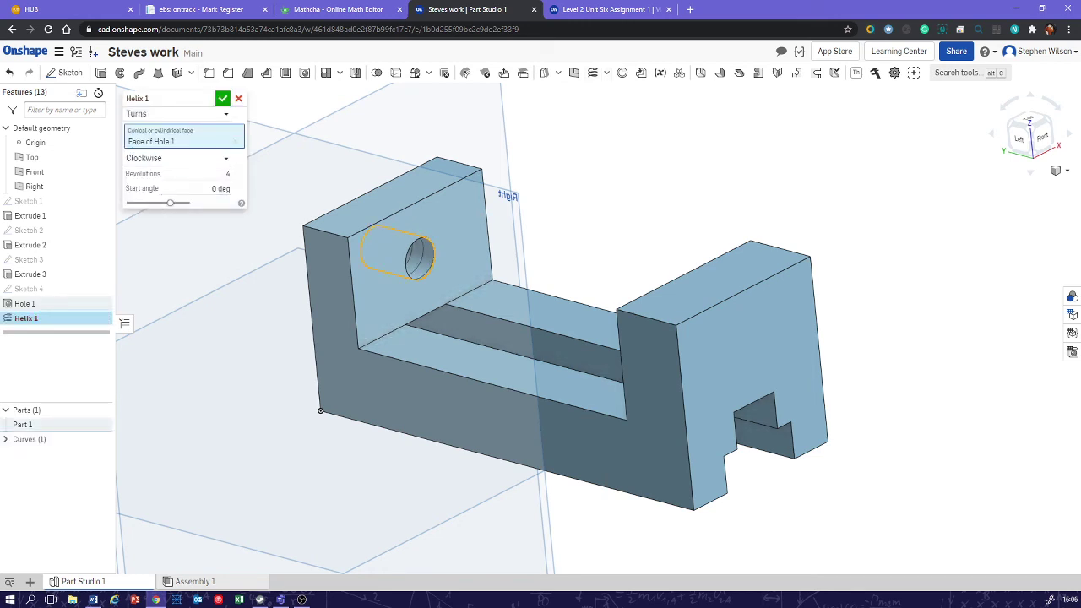
click(222, 98)
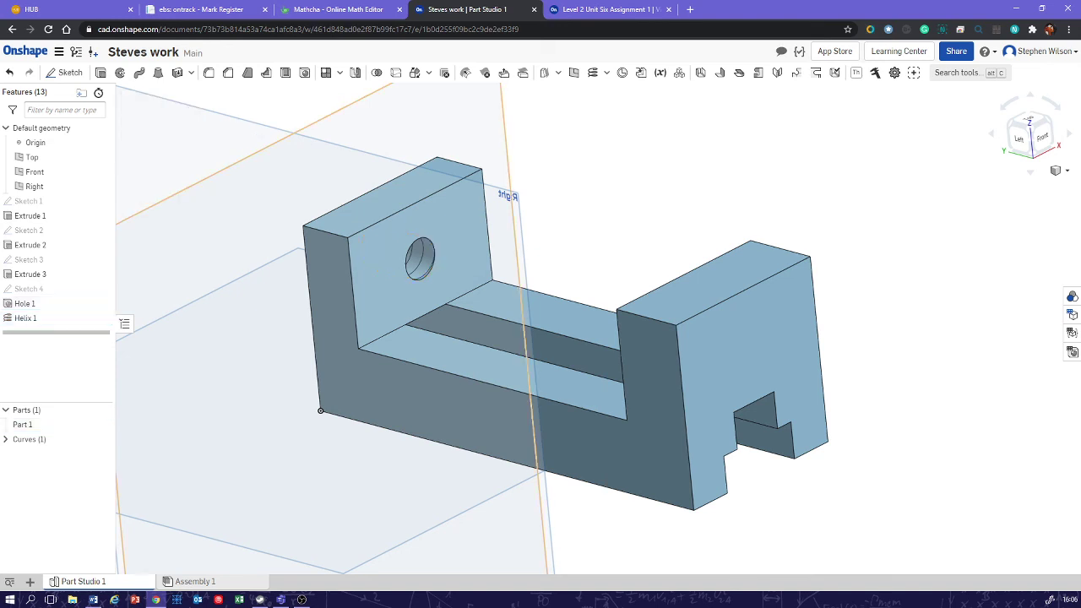
right_drag(320, 410, 456, 380)
scroll(456, 381, up, 3)
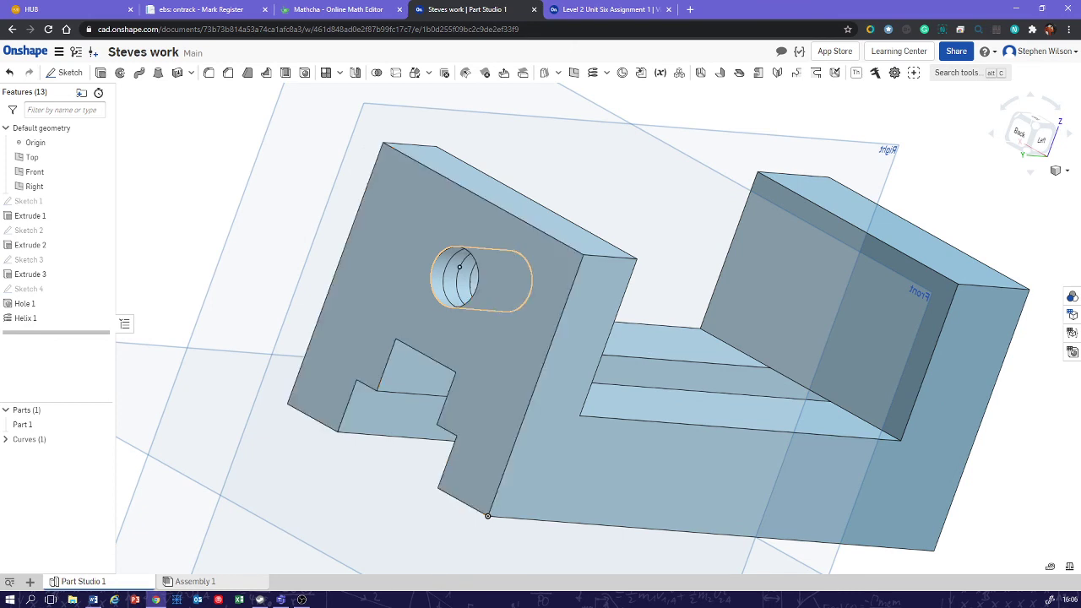
Start a chamfer in the part, and add a 45° x 5 chamfer callout to the side view in the reference drawing.
scroll(223, 226, down, 3)
right_drag(232, 232, 273, 223)
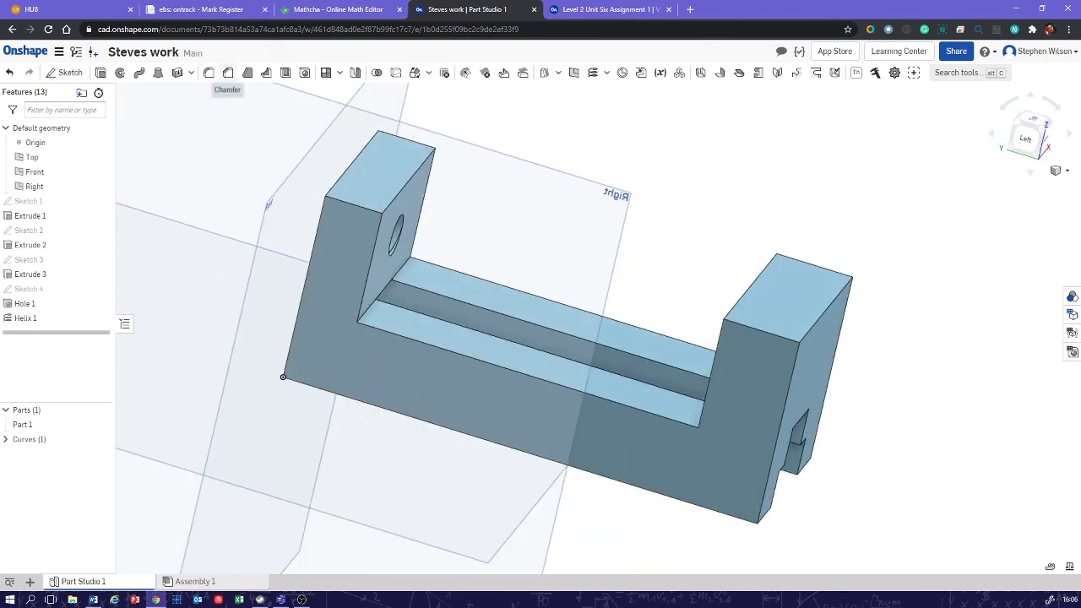
click(228, 72)
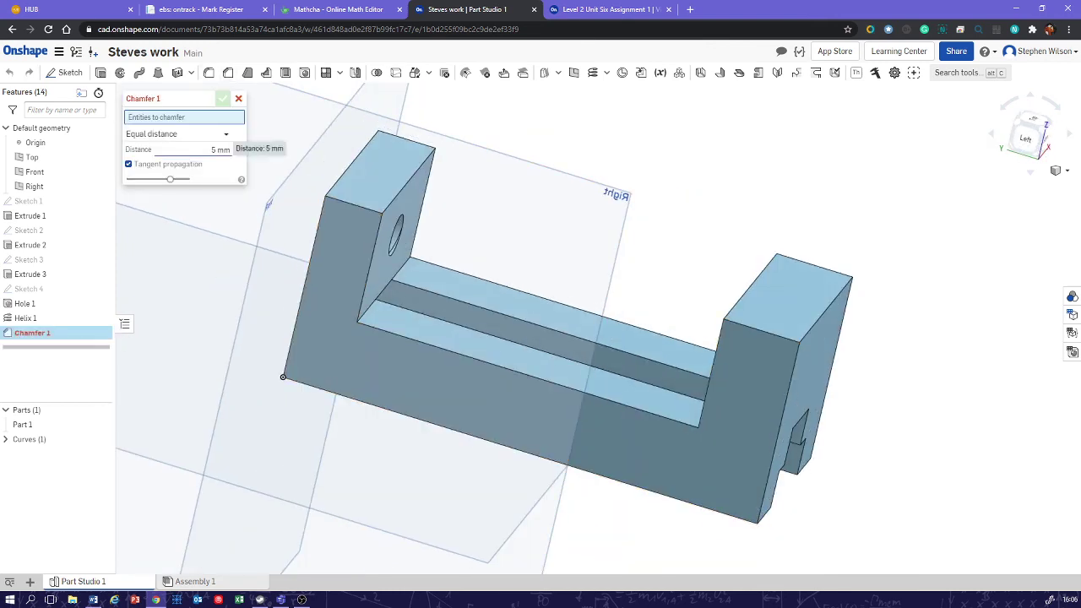
key(ctrl+Tab)
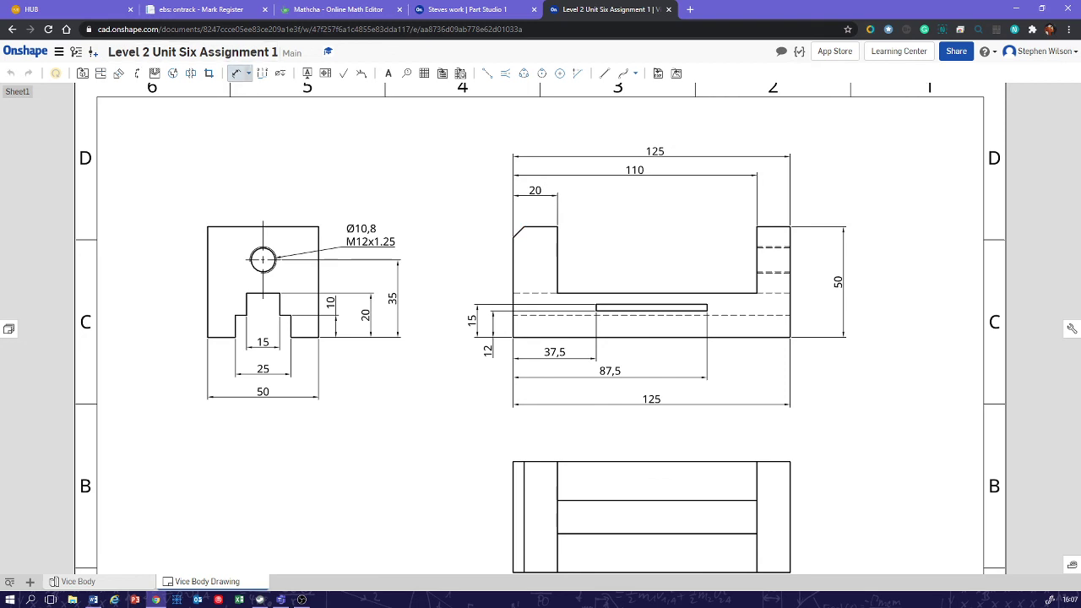
click(248, 73)
click(278, 105)
click(534, 227)
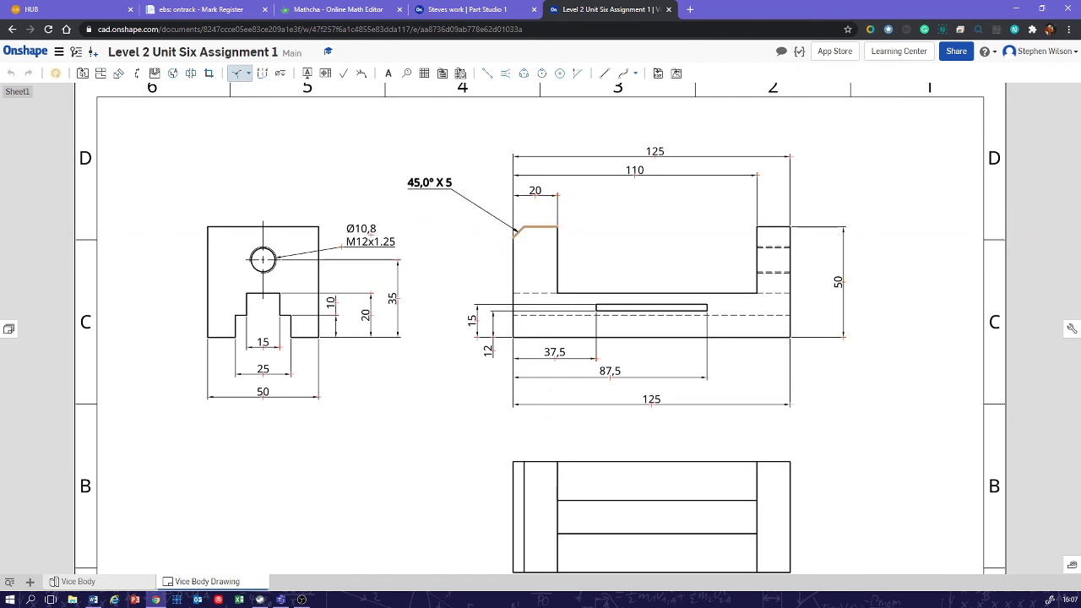
click(429, 182)
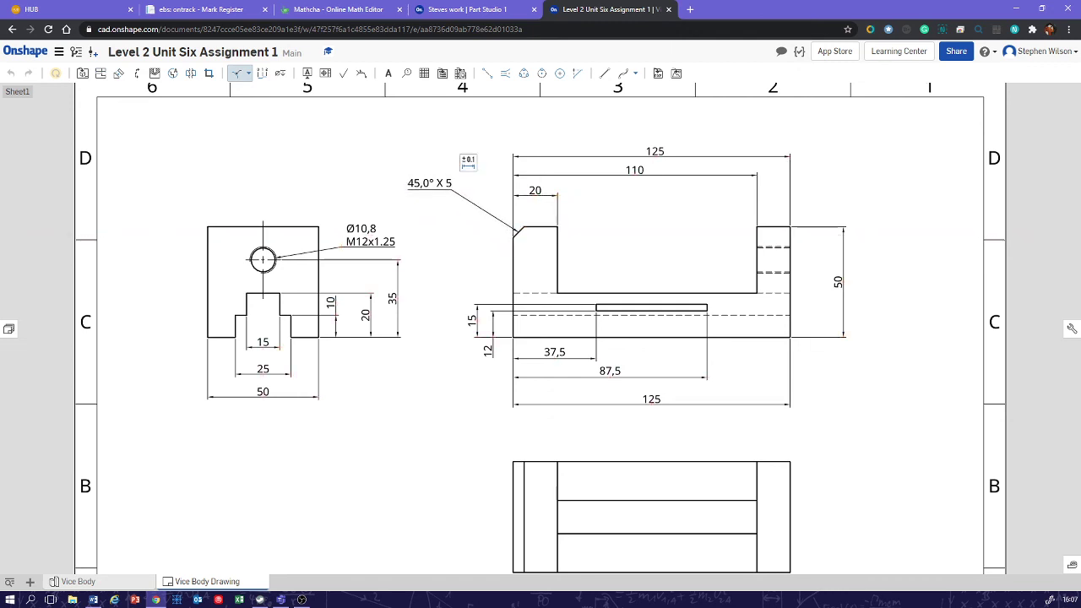
key(Escape)
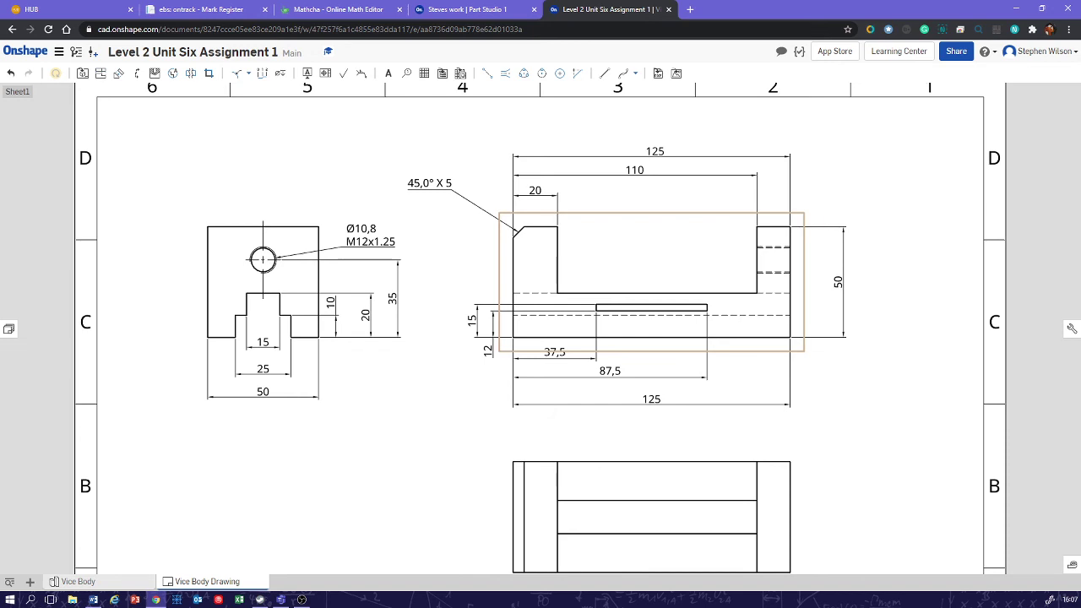
scroll(513, 228, up, 5)
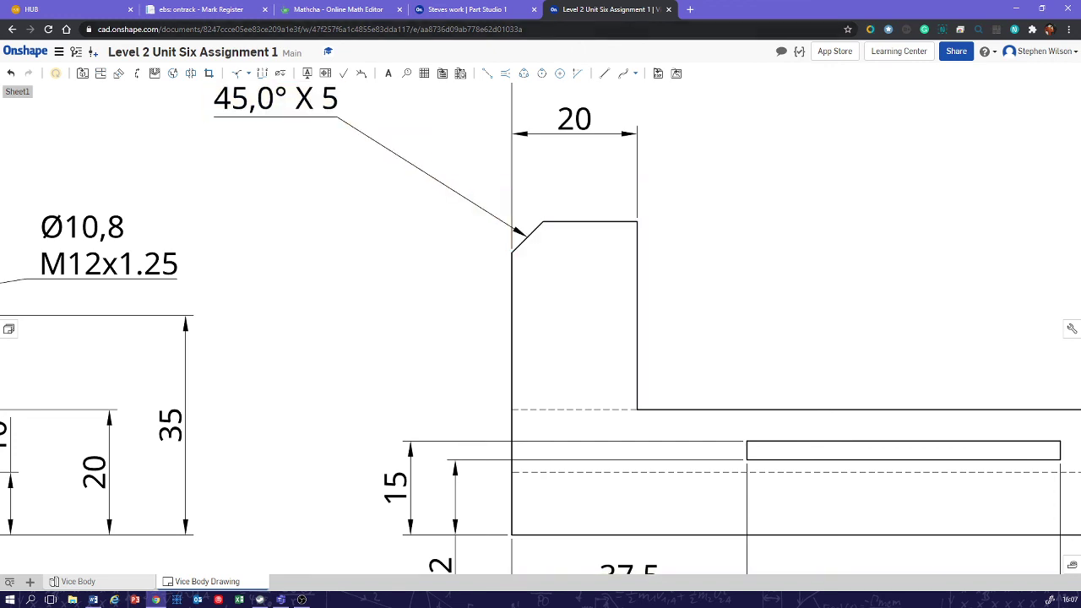
Chamfer the outer top edge of the jaw opposite the tapped hole by an equal distance of 5 mm.
click(468, 10)
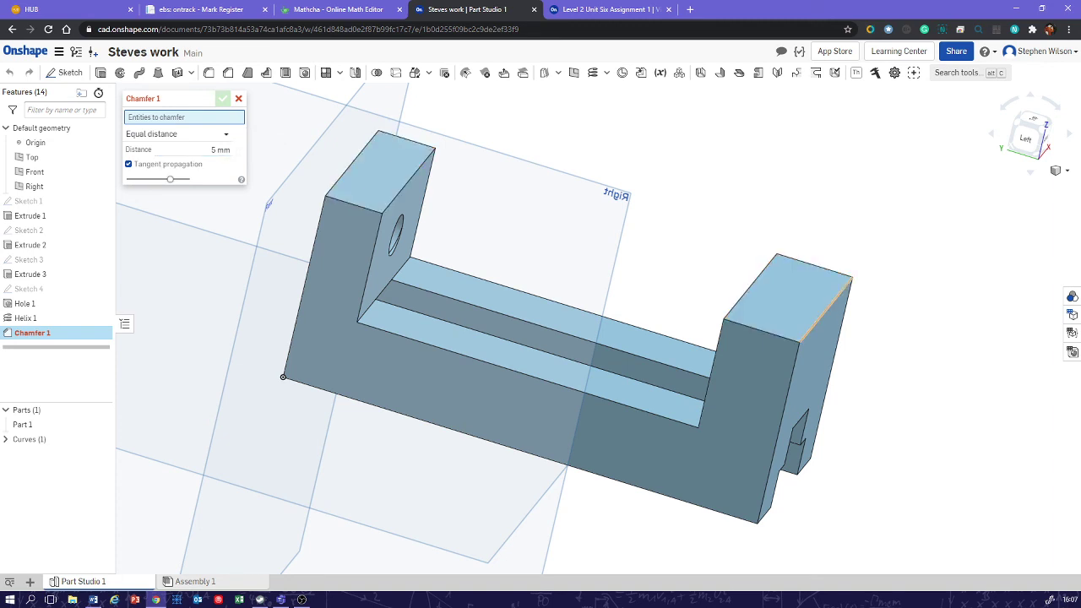
click(826, 309)
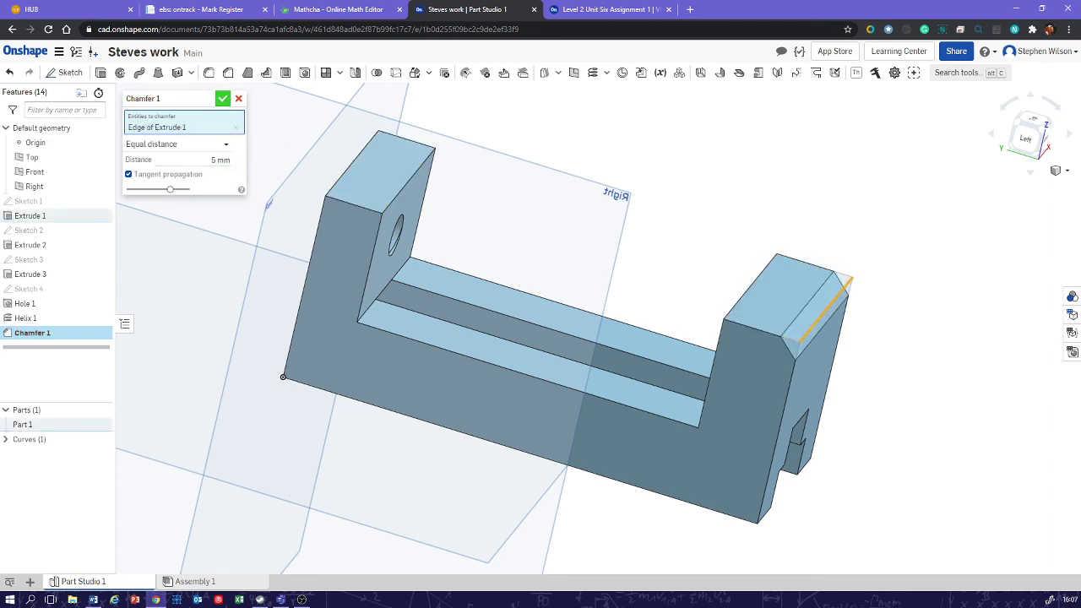
click(223, 99)
right_drag(506, 228, 562, 156)
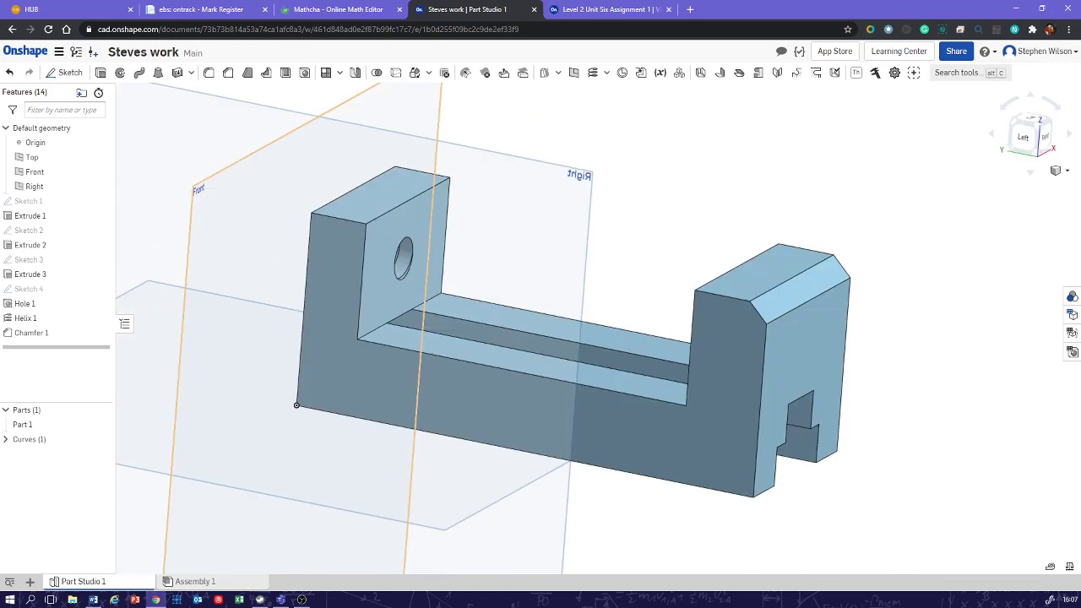
Examine the side slot in the reference drawing and on the finished Vice Body model.
key(ctrl+Tab)
scroll(607, 294, down, 5)
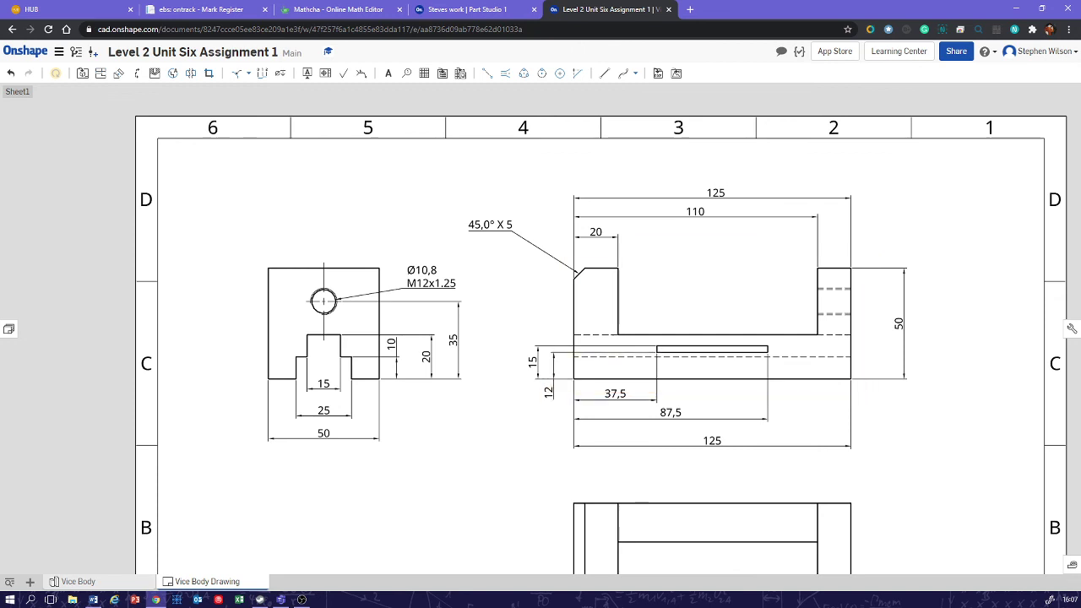
click(78, 582)
right_drag(541, 338, 633, 334)
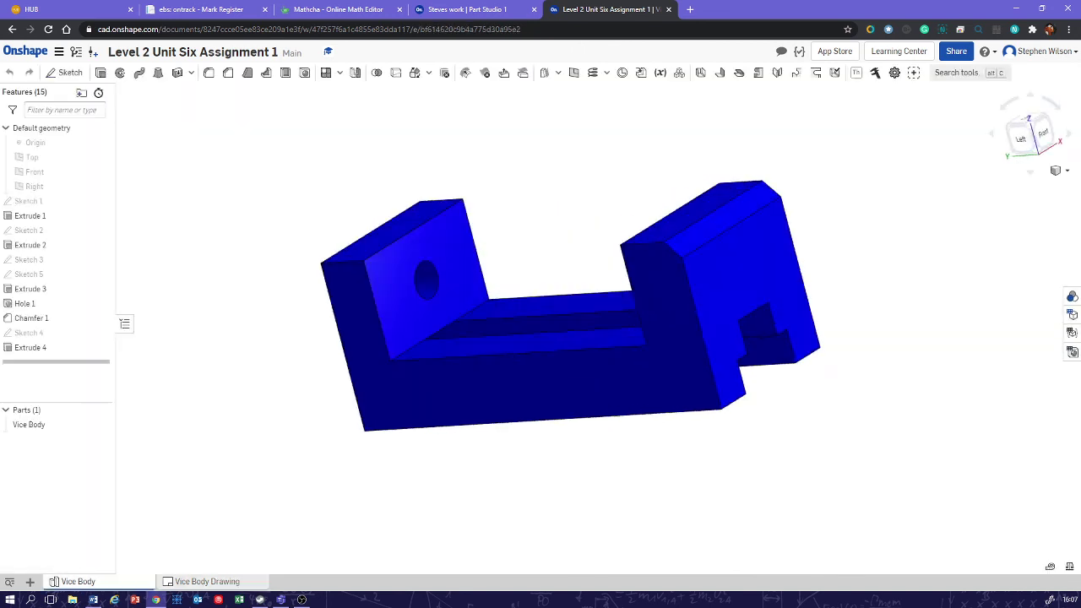
right_drag(439, 338, 591, 349)
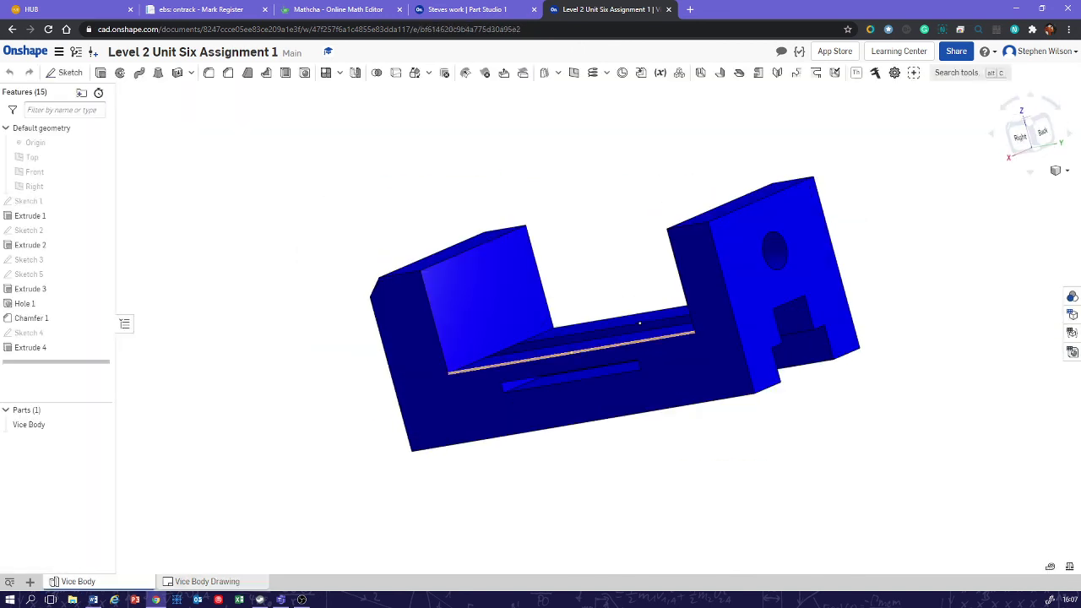
right_drag(640, 323, 731, 382)
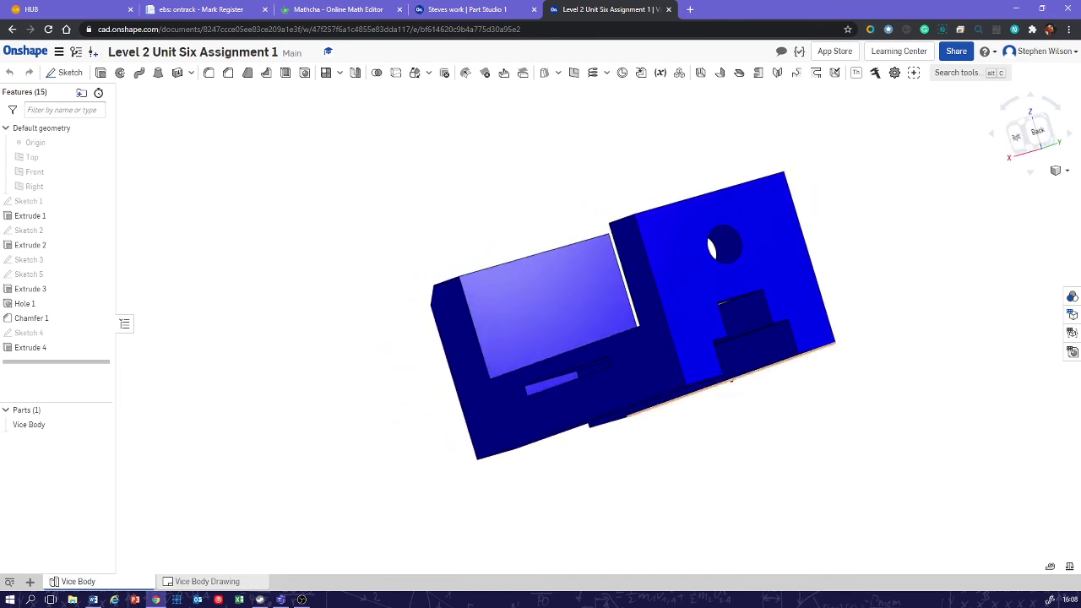
click(207, 581)
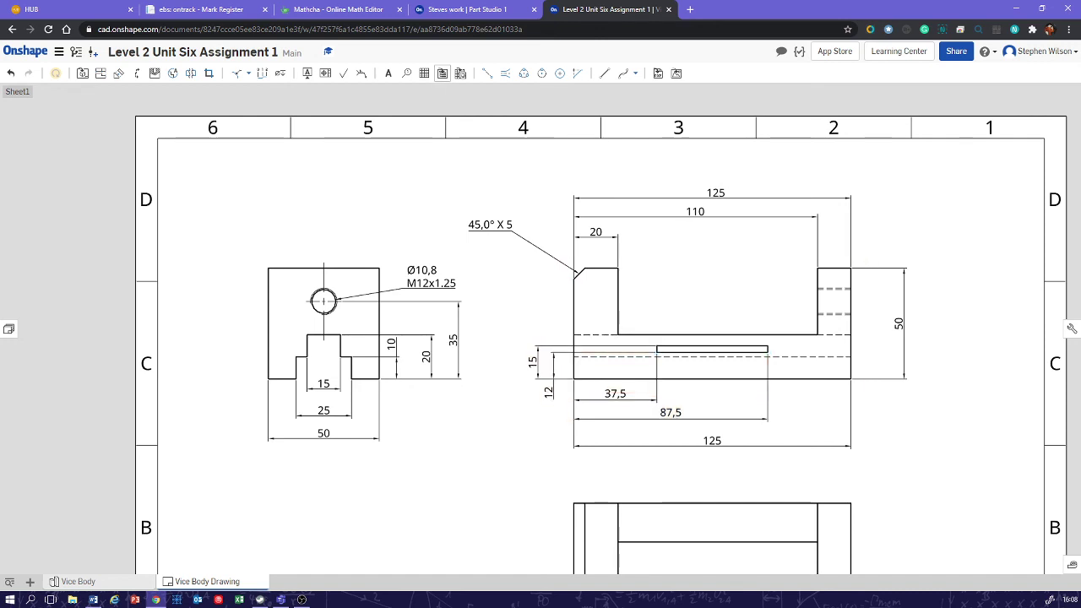
Sketch a corner rectangle about 39 by 8.5 mm on the part's long side face, below the floor between the jaws.
click(467, 10)
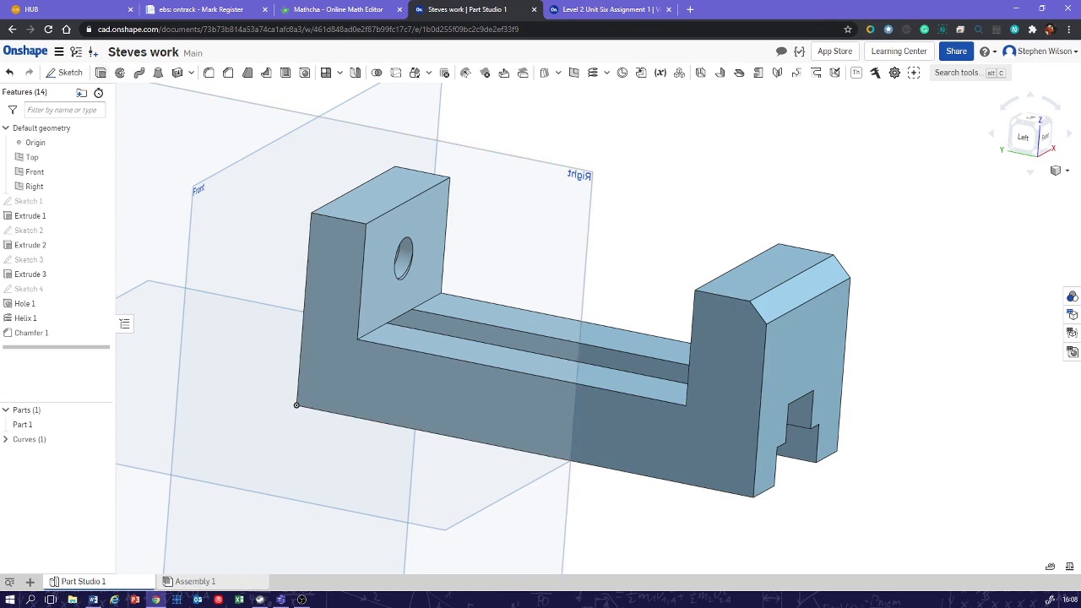
click(65, 72)
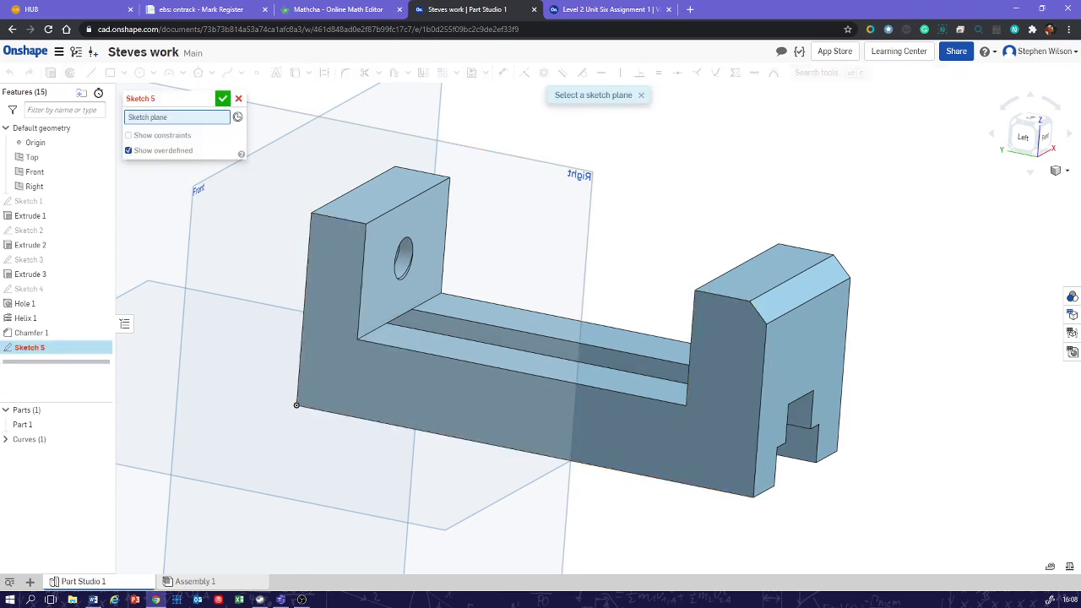
click(507, 439)
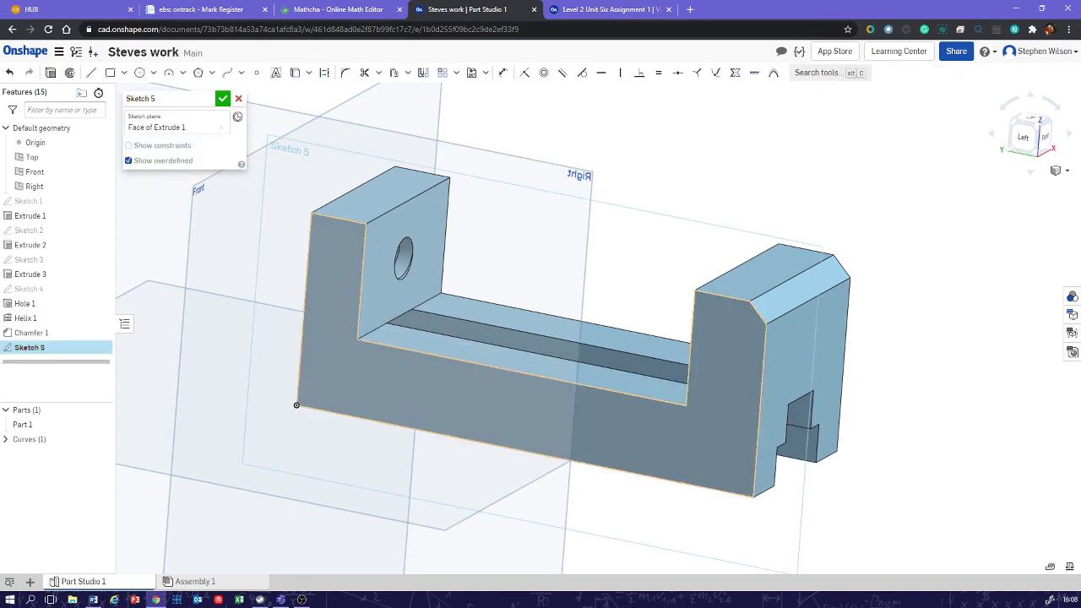
key(g)
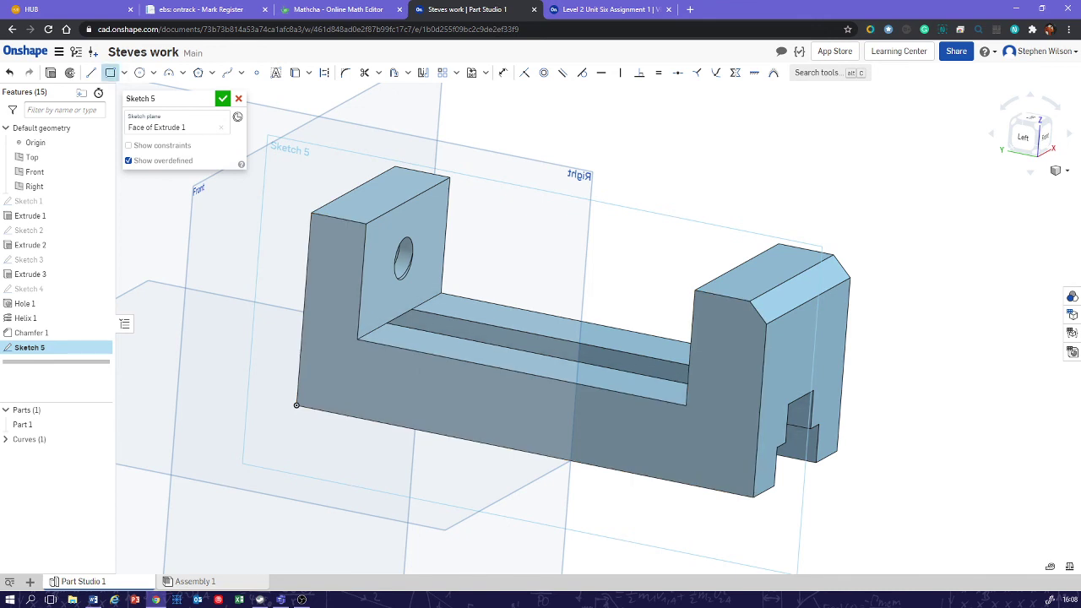
key(n)
scroll(594, 382, up, 3)
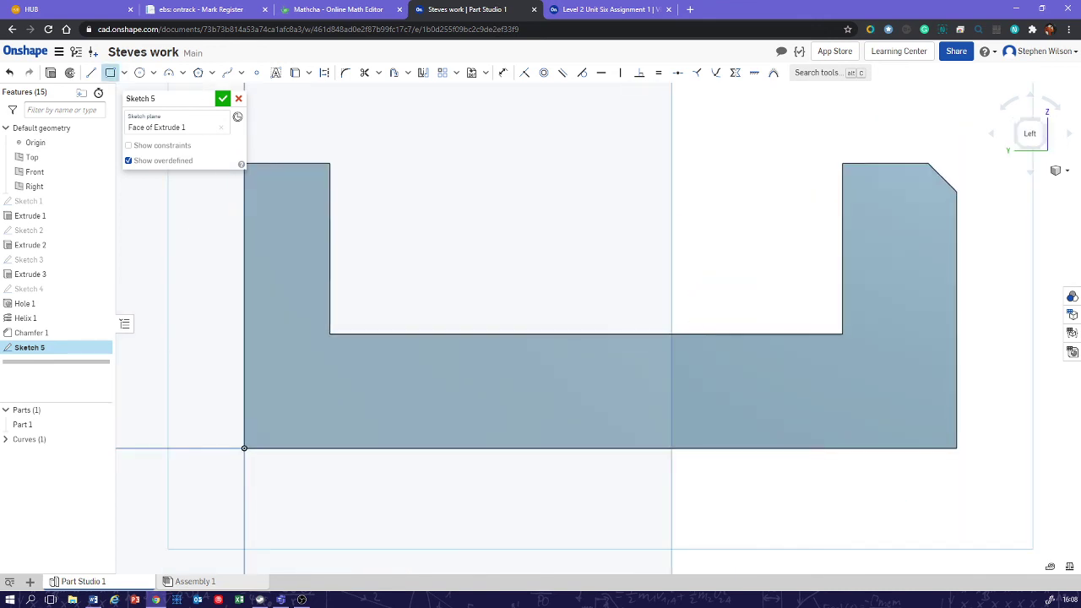
click(476, 358)
click(698, 406)
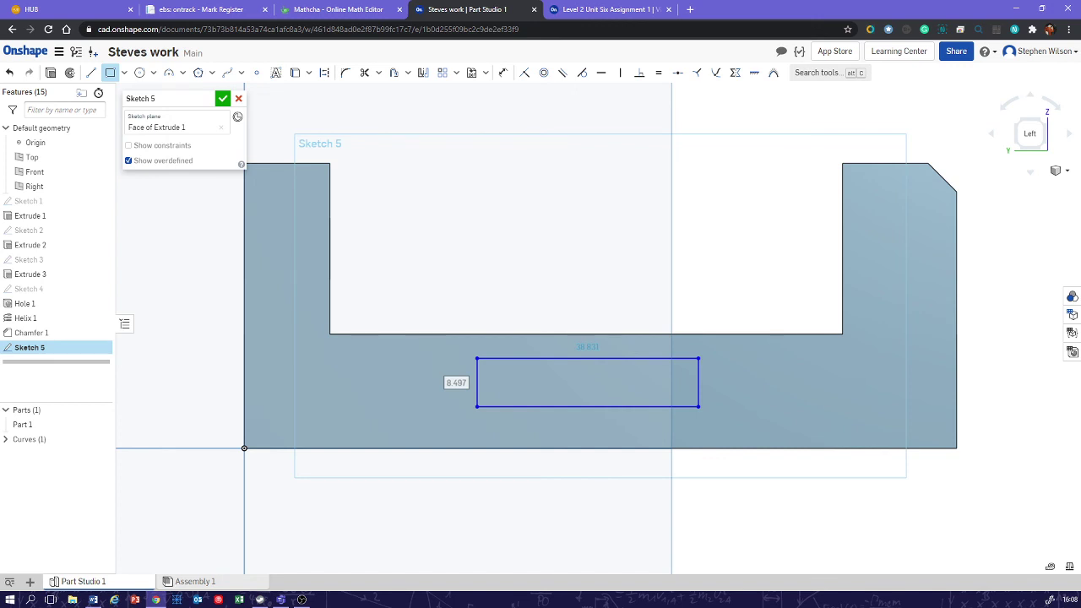
Dimension the rectangle's lower edge 12 mm above the base edge, following the reference drawing.
click(502, 72)
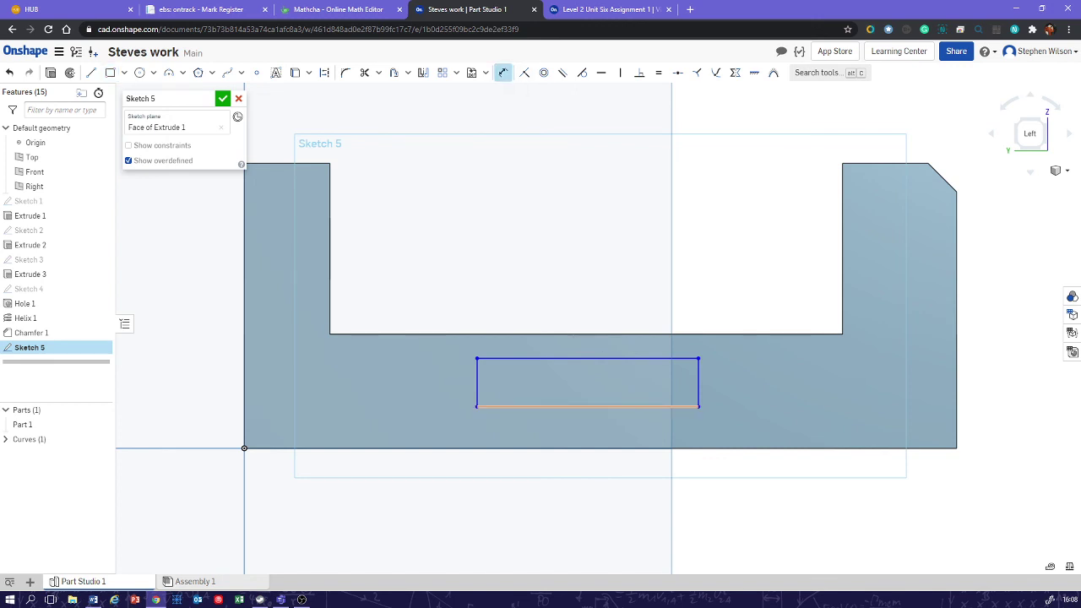
click(588, 406)
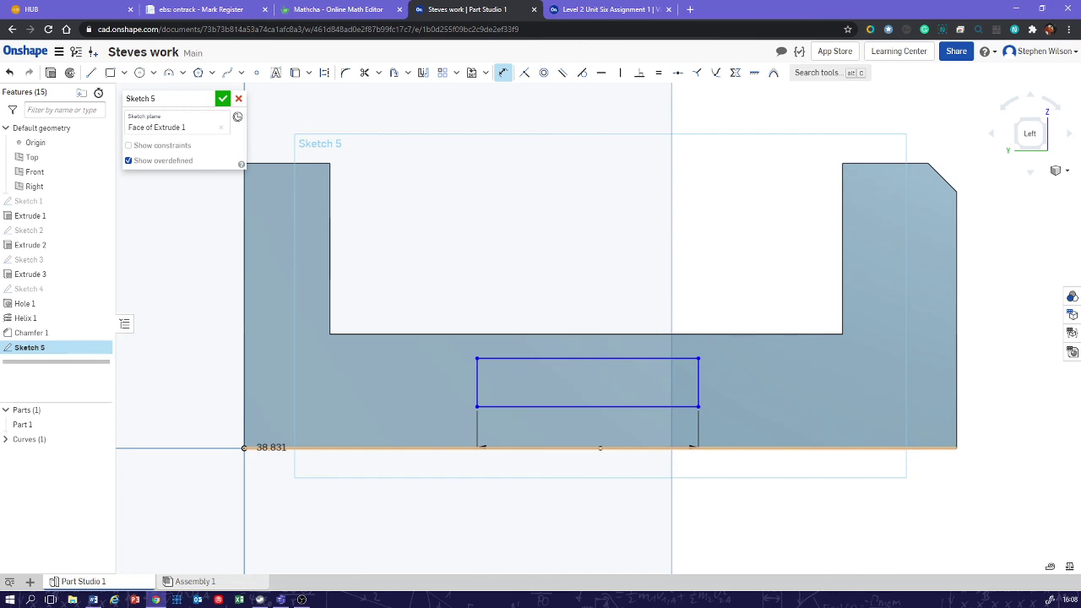
click(599, 448)
click(211, 430)
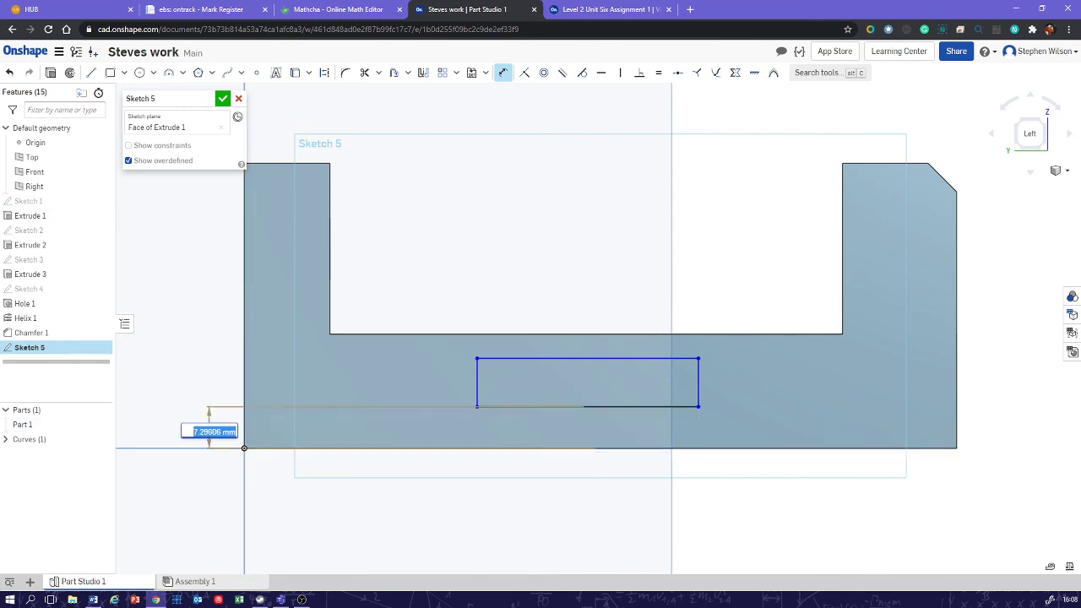
key(ctrl+Tab)
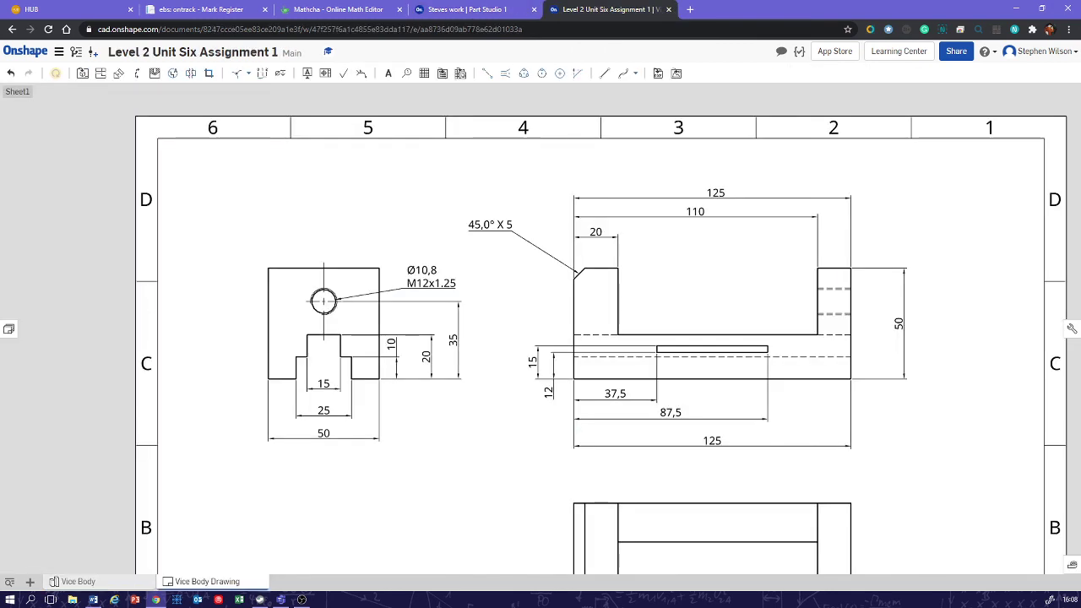
key(ctrl+shift+Tab)
key(Return)
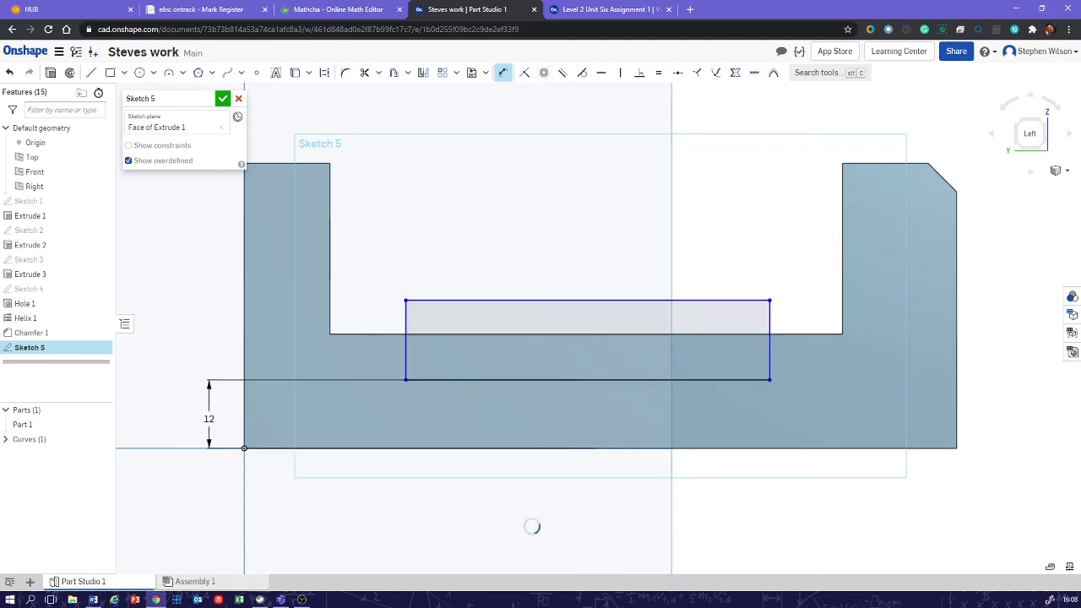
Dimension the rectangle's upper edge 15 mm above the base edge.
click(523, 448)
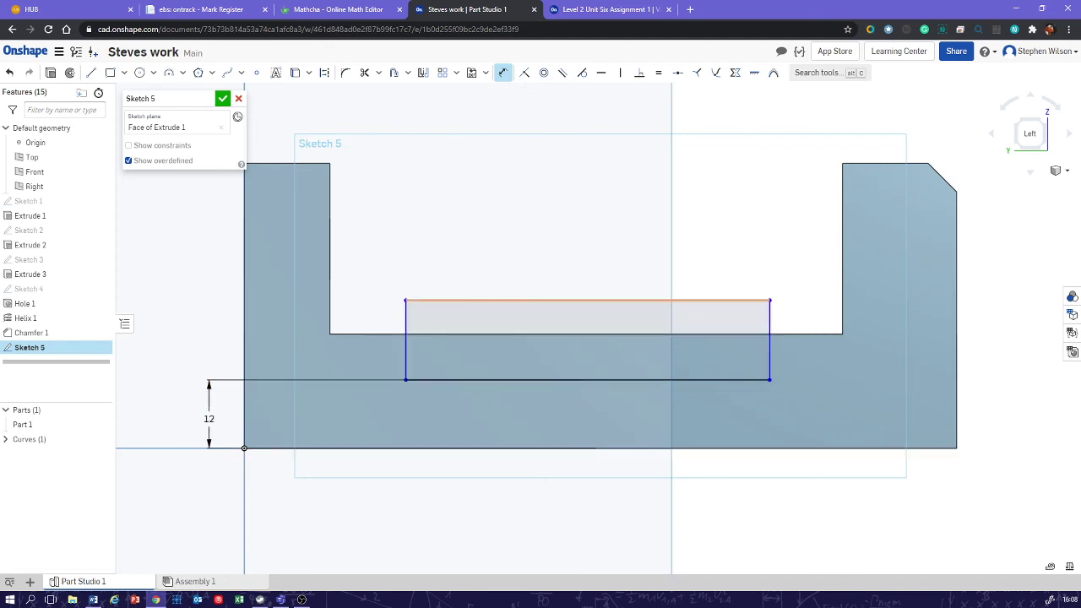
click(507, 301)
click(174, 402)
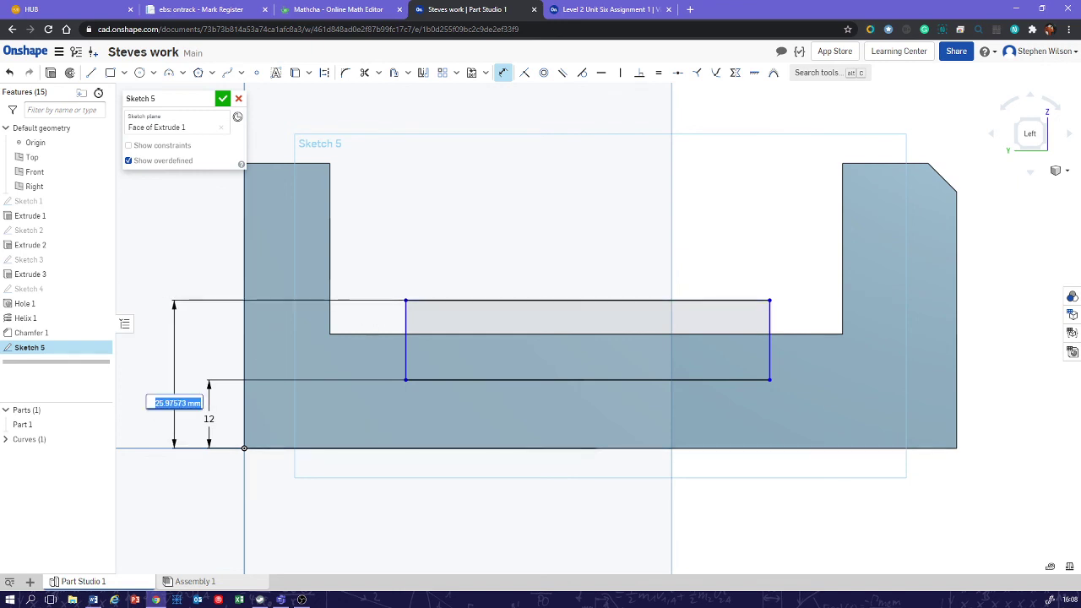
key(Return)
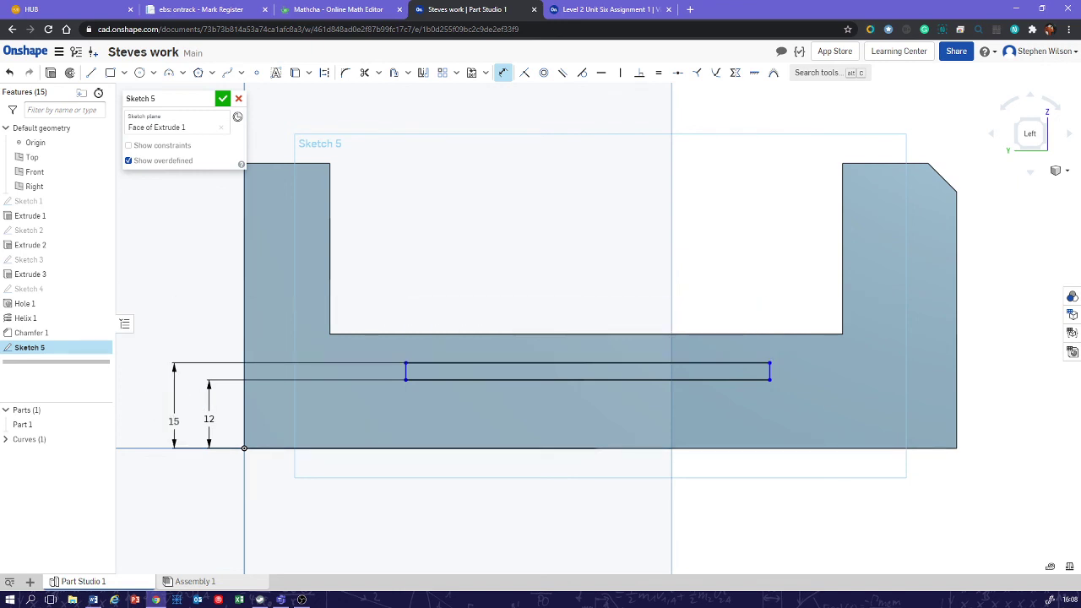
Dimension the rectangle's near end 37.5 mm from the tapped-hole end of the body, following the reference drawing.
key(ctrl+Tab)
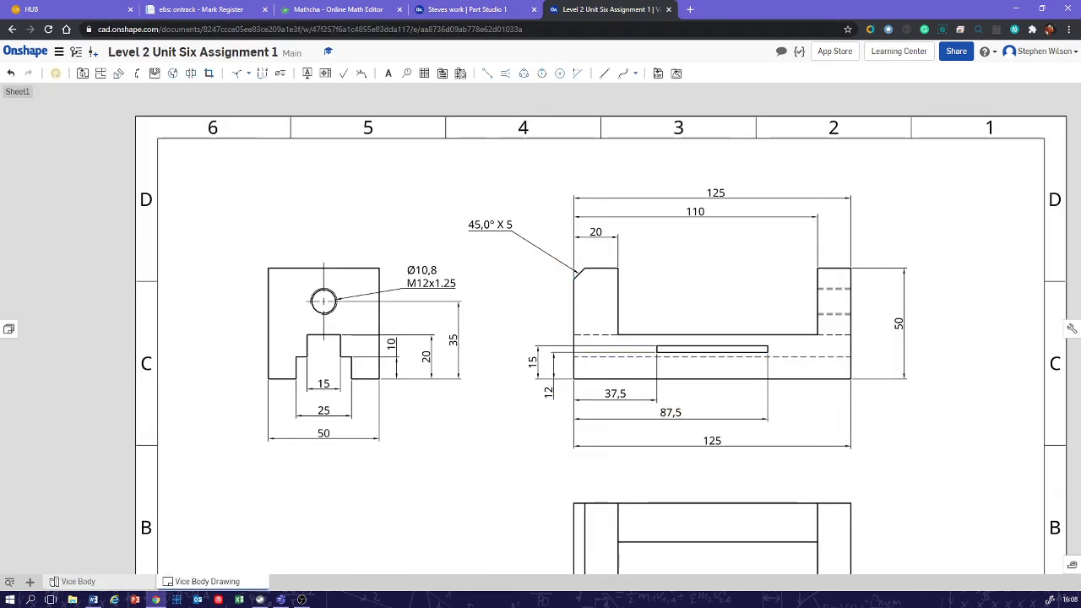
key(ctrl+shift+Tab)
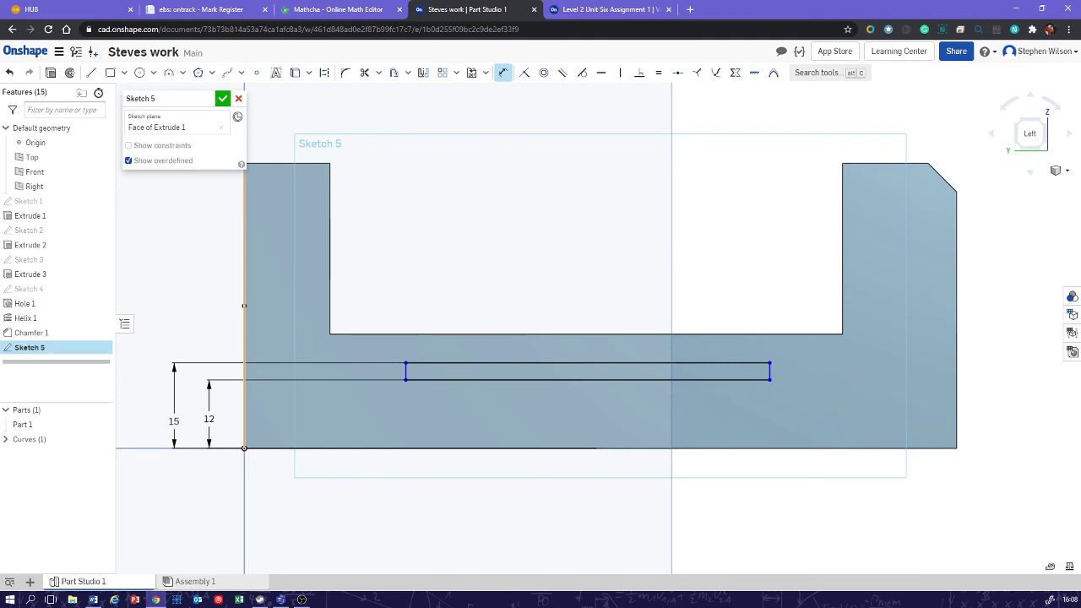
click(406, 372)
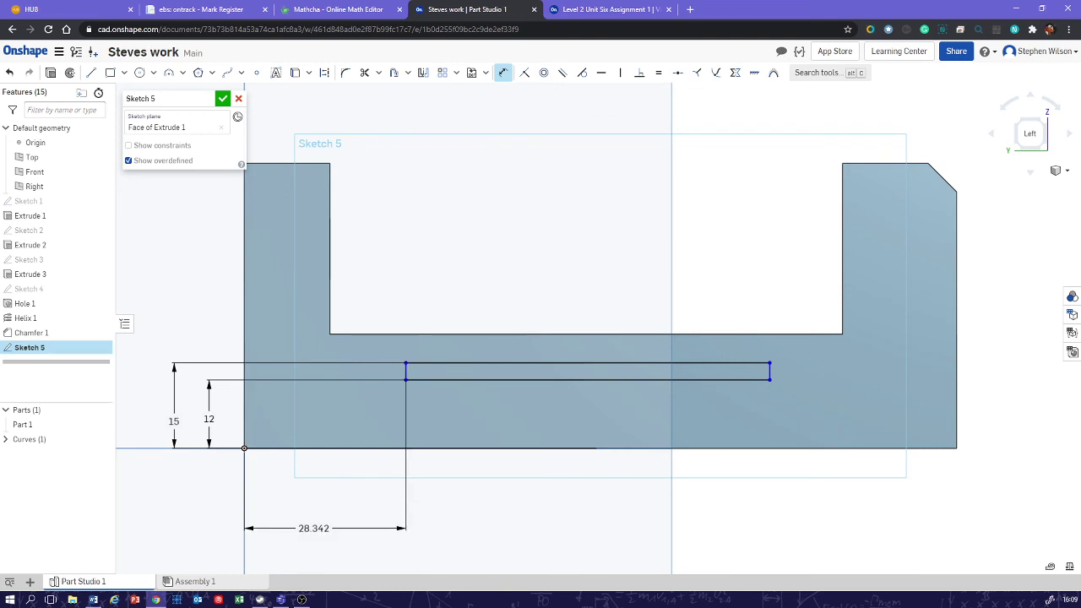
click(304, 512)
text(37)
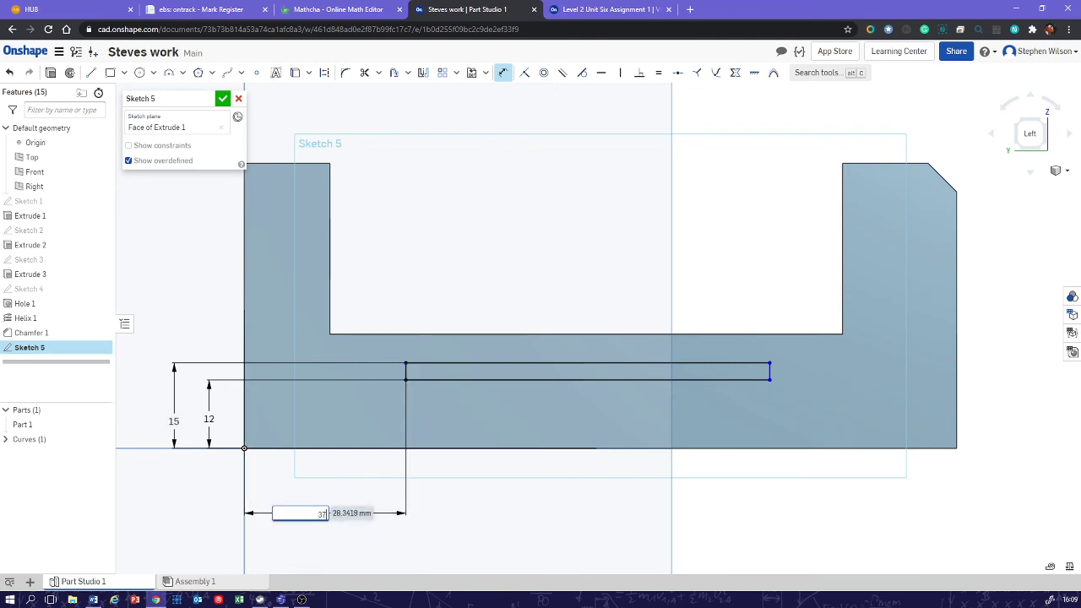
text(.5)
key(Return)
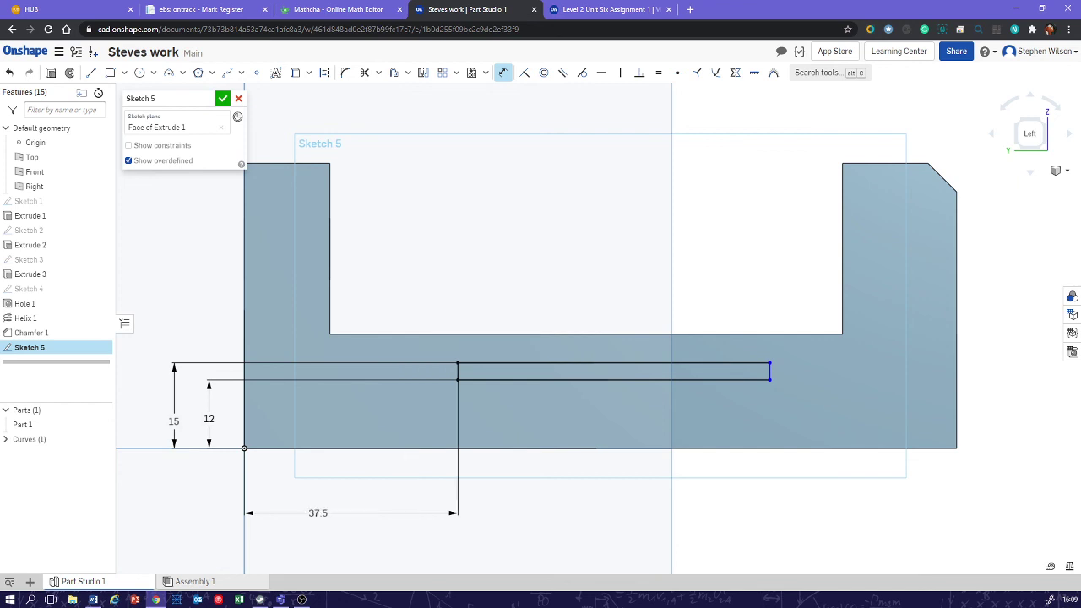
Dimension the slot rectangle's far end 87.5 mm from the tapped-hole end, following the reference drawing, and finish the sketch.
click(606, 9)
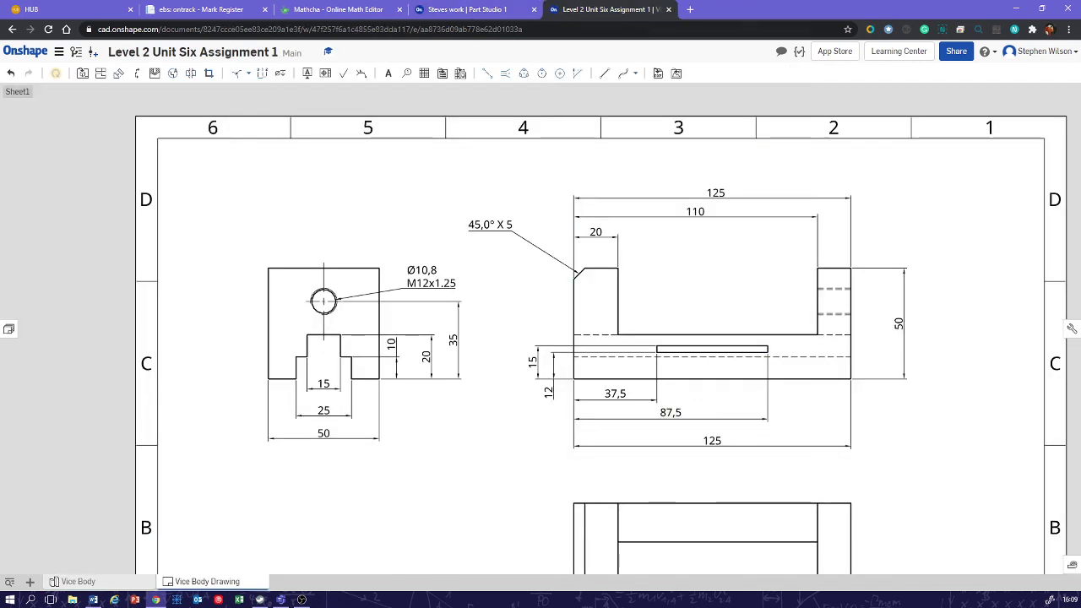
click(467, 9)
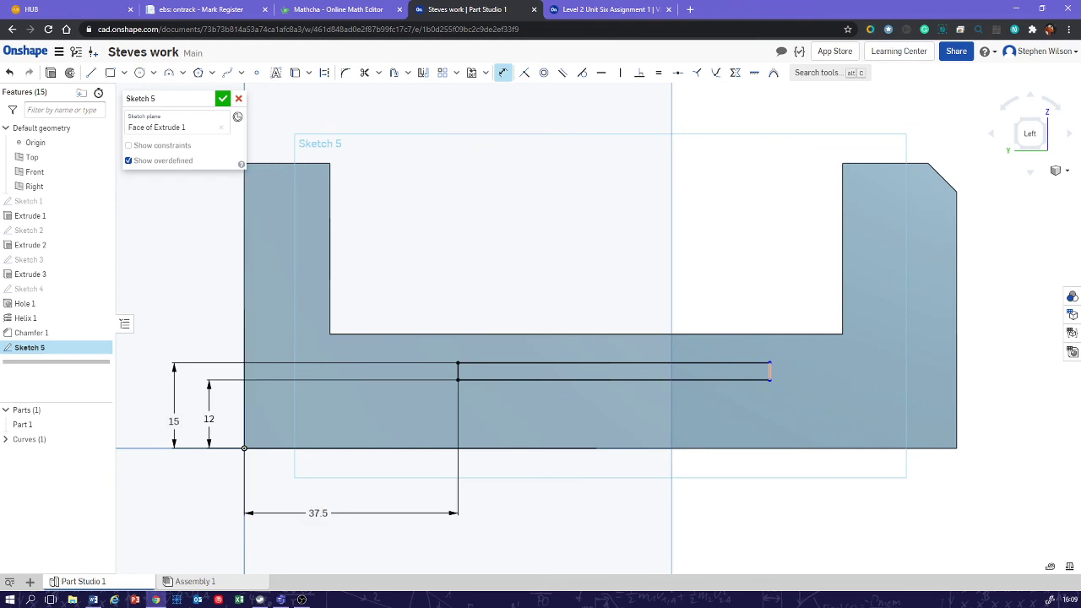
click(769, 371)
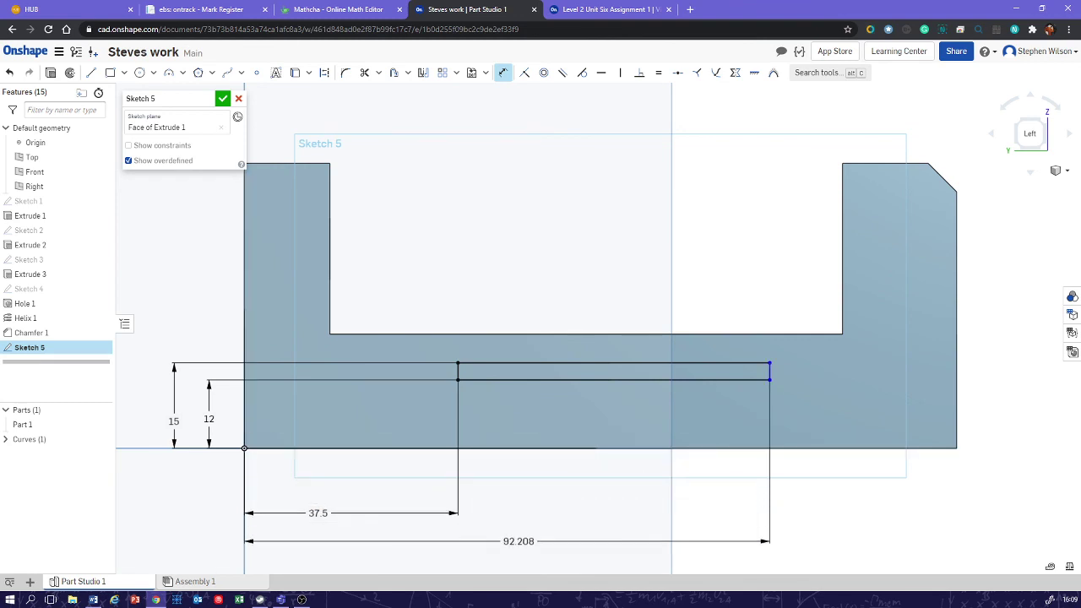
click(519, 541)
text(87)
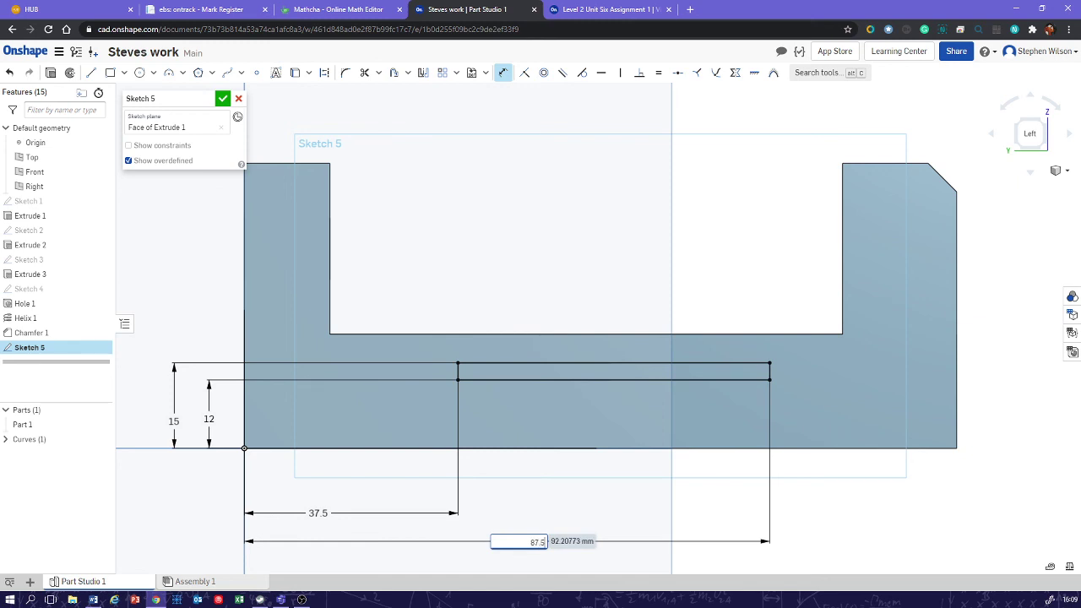
text(.5)
key(Return)
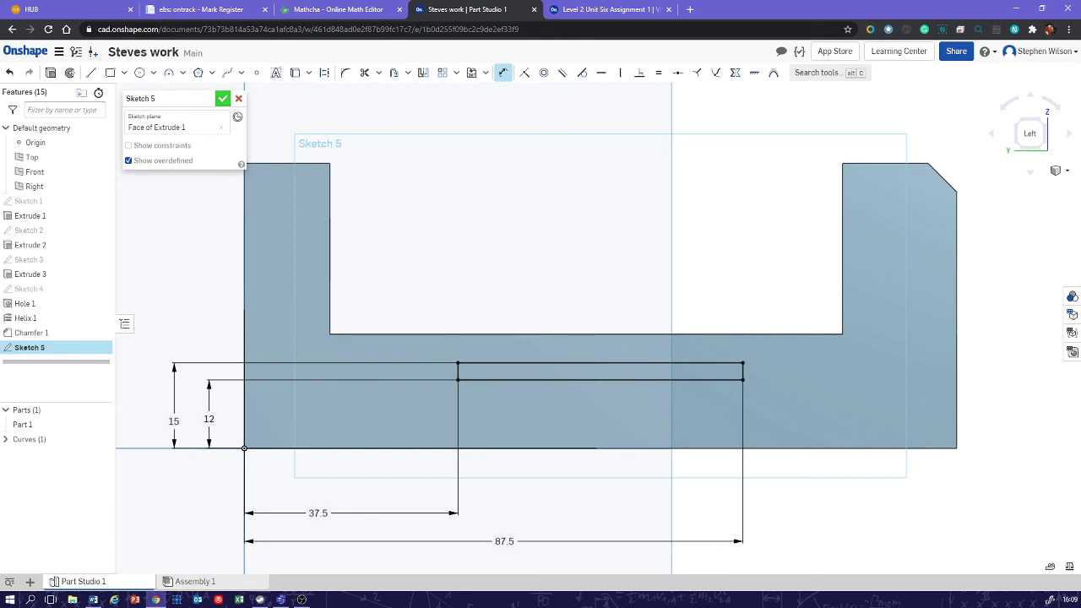
click(223, 99)
Extrude the slot profile as a Remove cut with the end type Up to next, also selecting the narrow channel's inner side face.
right_drag(671, 220, 751, 275)
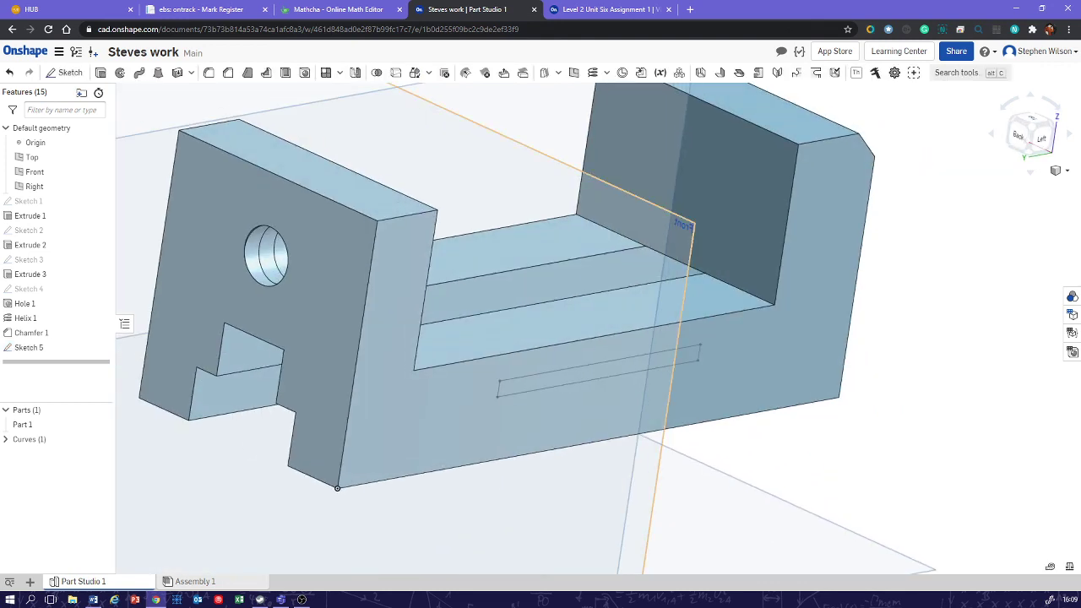
click(100, 73)
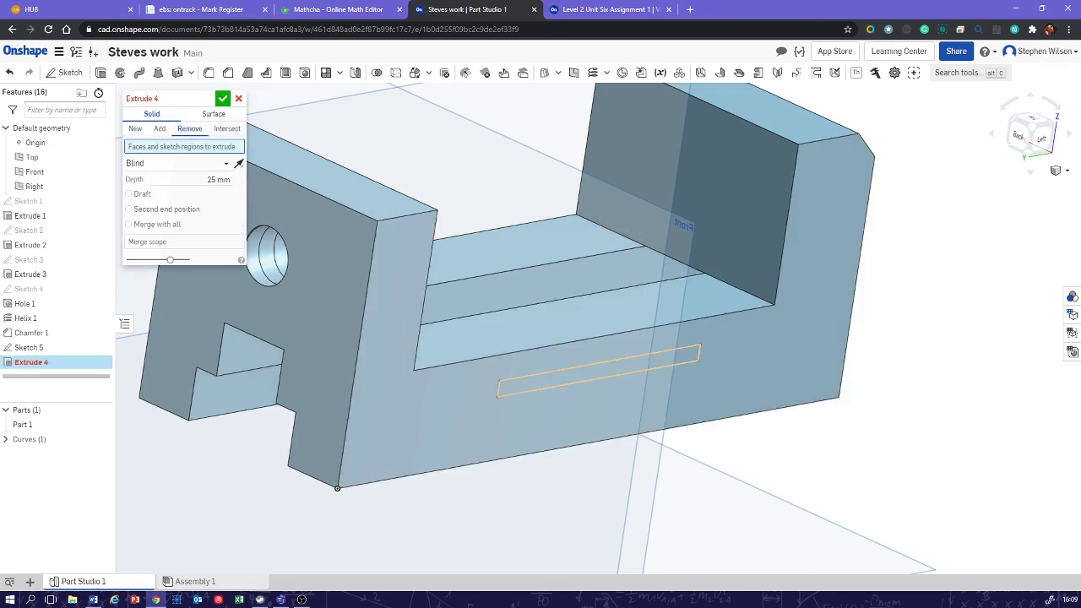
click(679, 355)
right_drag(483, 318, 431, 314)
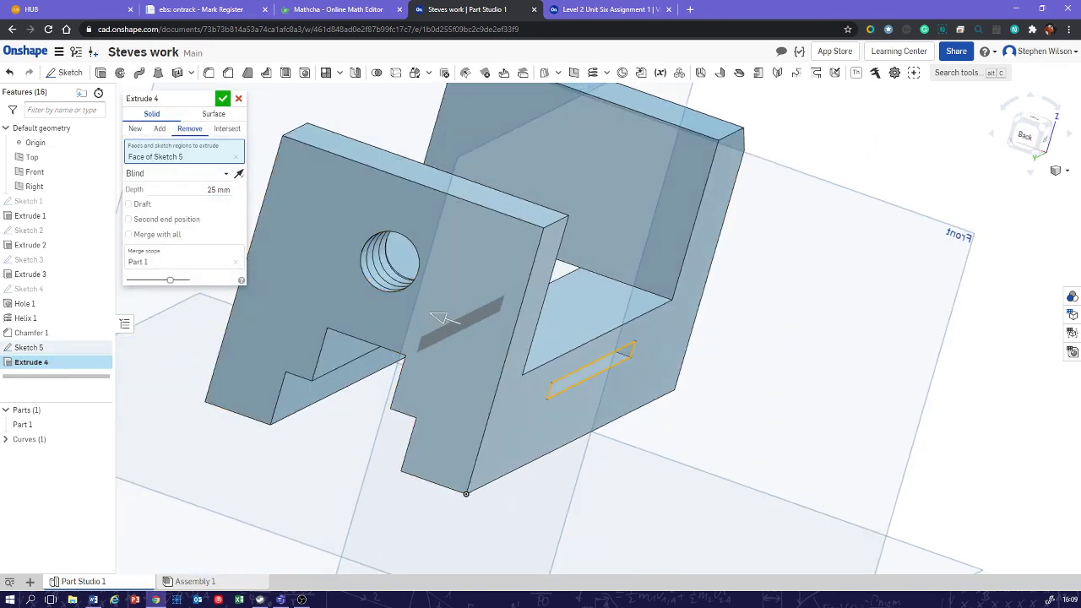
click(225, 173)
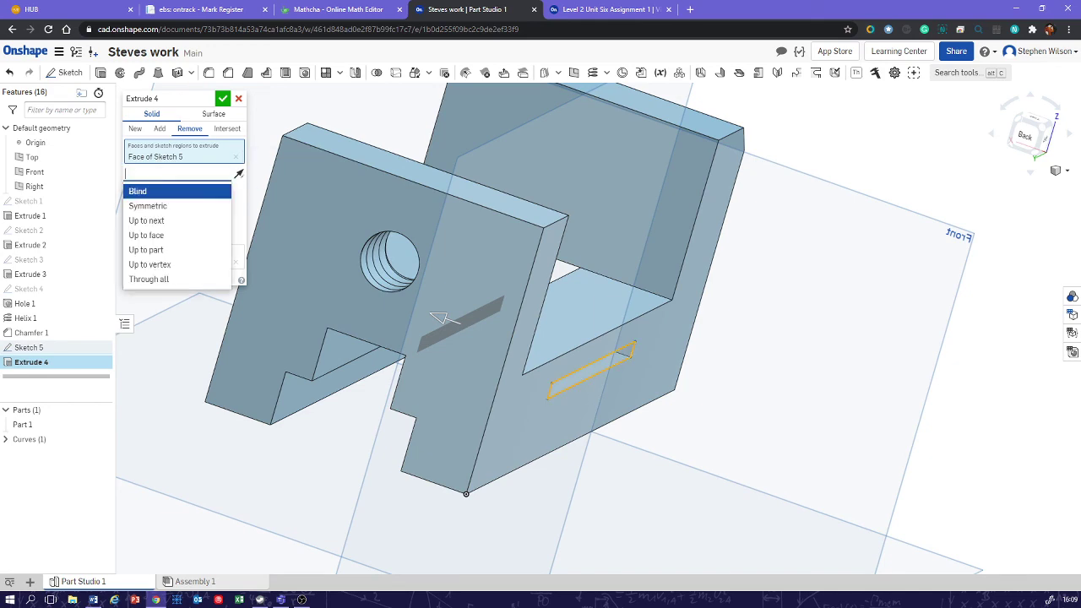
click(147, 221)
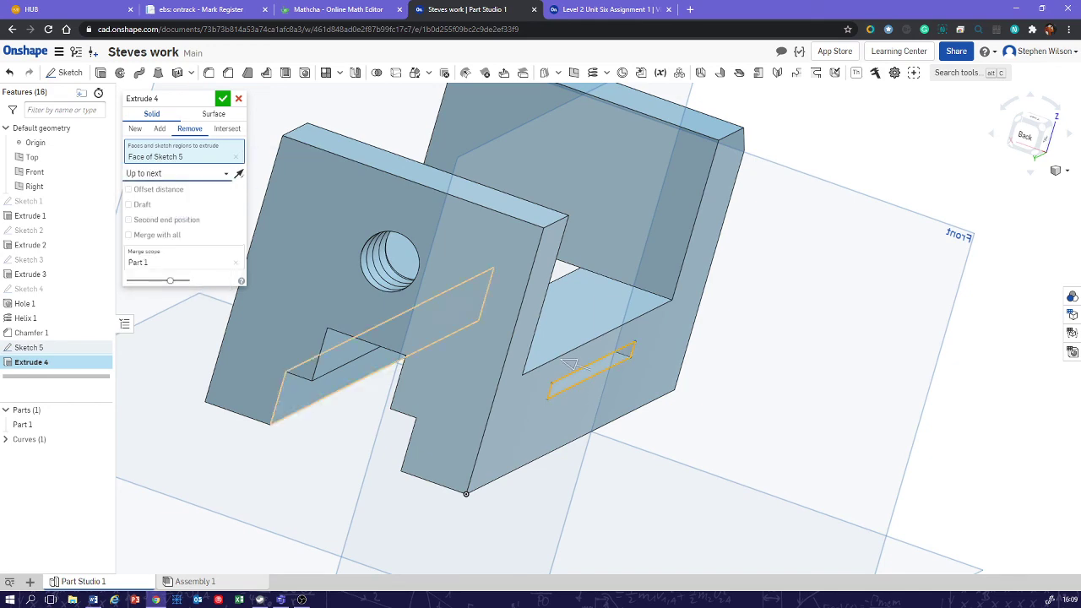
right_drag(338, 380, 473, 316)
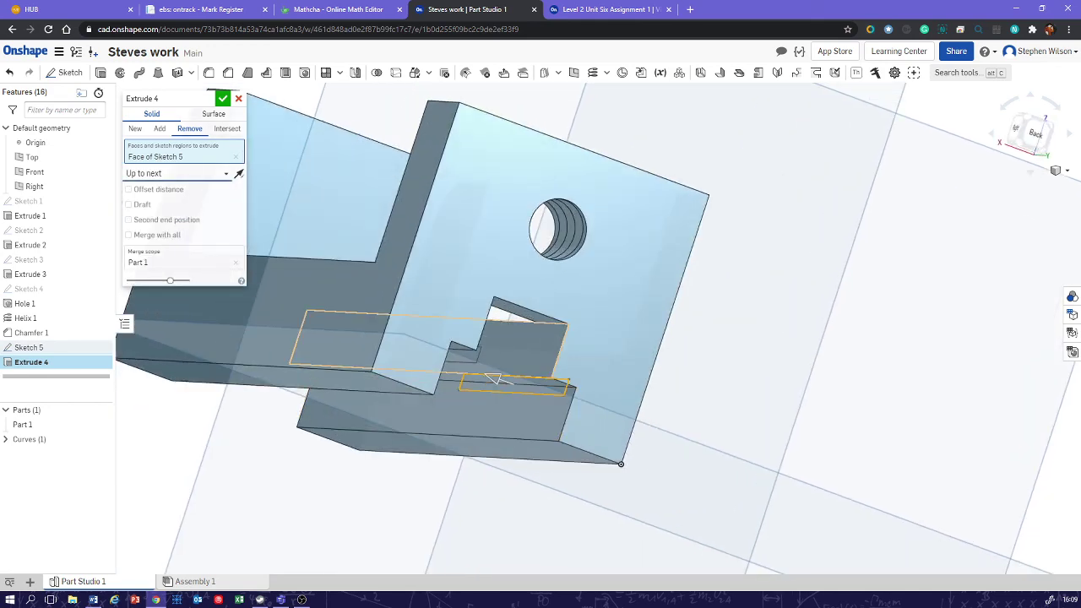
click(492, 376)
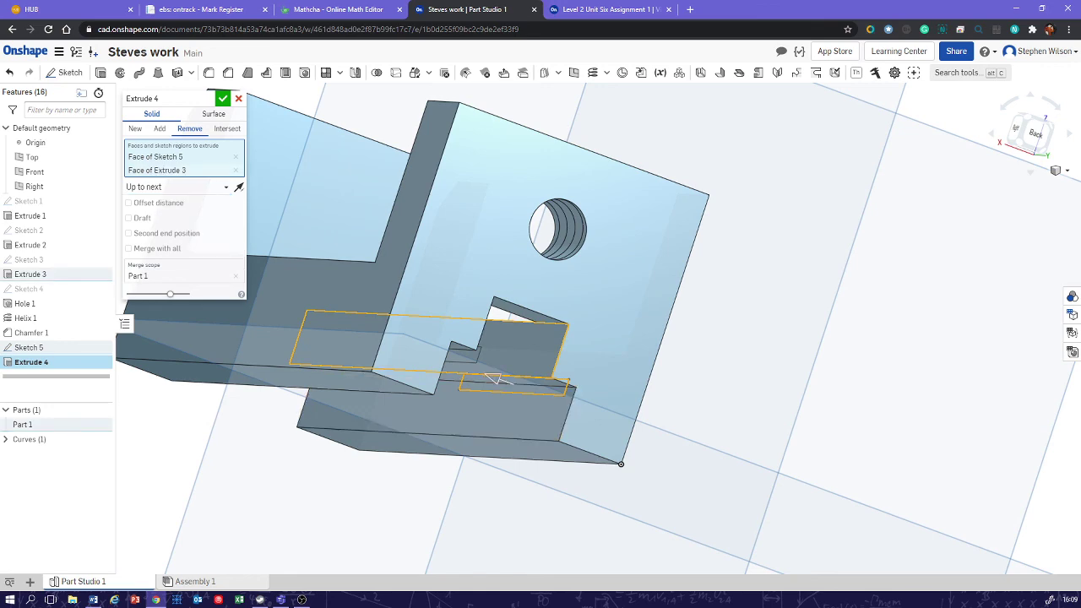
click(223, 99)
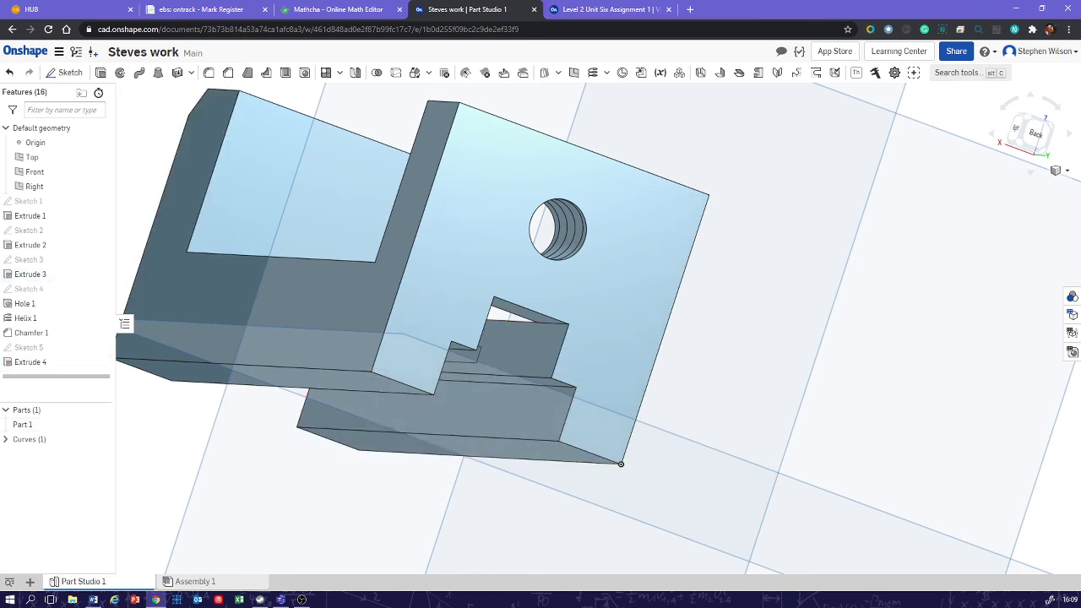
right_drag(523, 371, 557, 342)
right_drag(609, 540, 164, 492)
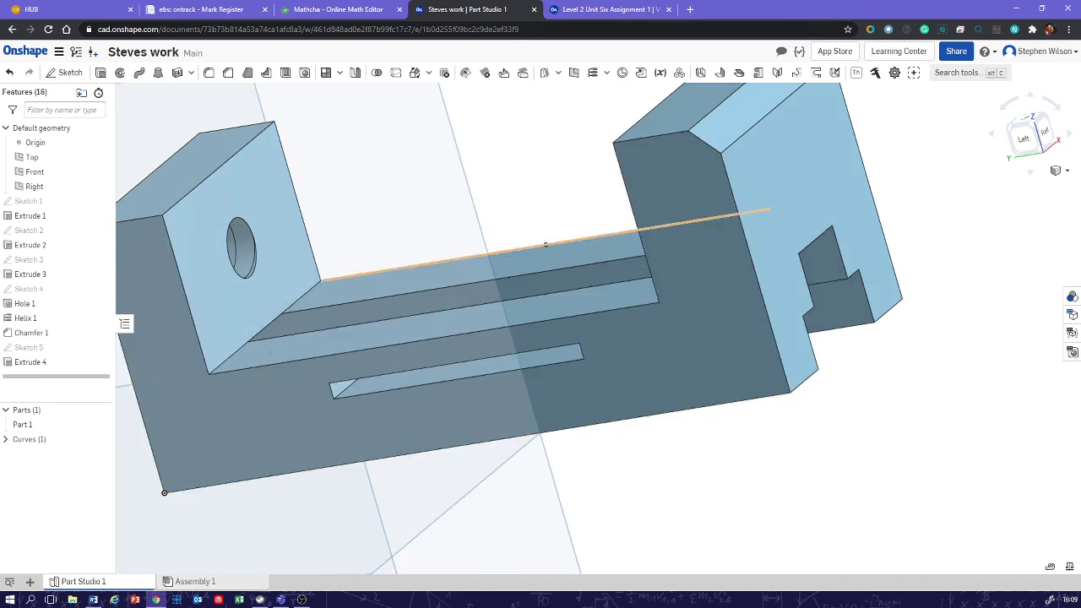
scroll(464, 316, down, 2)
middle_drag(464, 316, 618, 336)
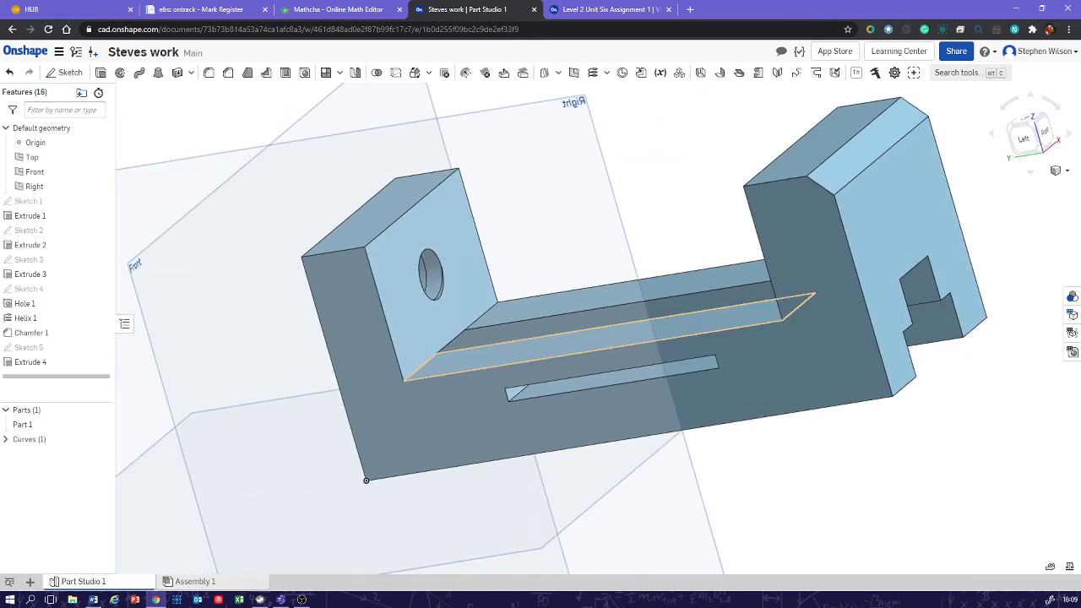